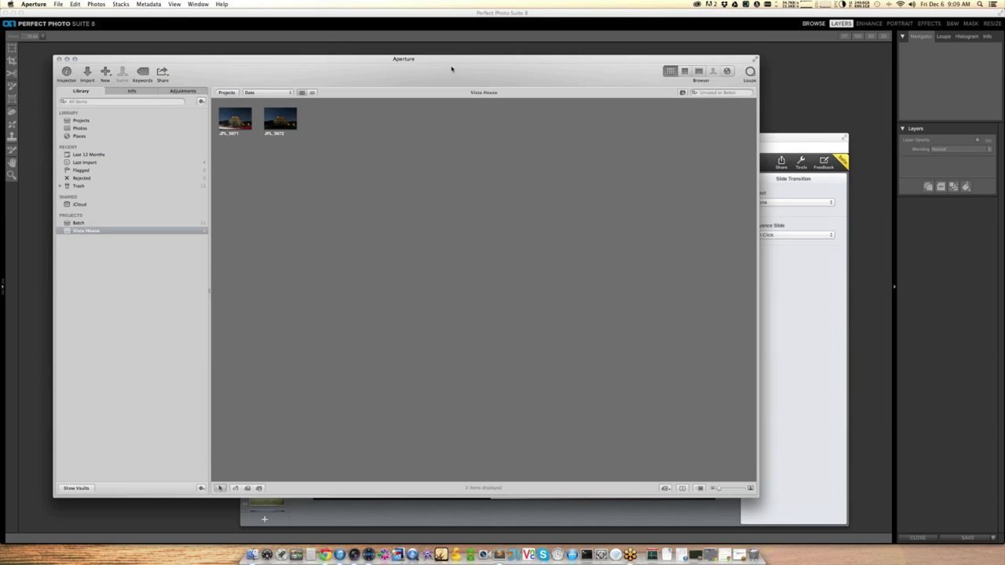
- Show the JFL_5671 photo enlarged in the viewer with the inspector hidden
drag(454, 61, 441, 61)
drag(331, 148, 203, 105)
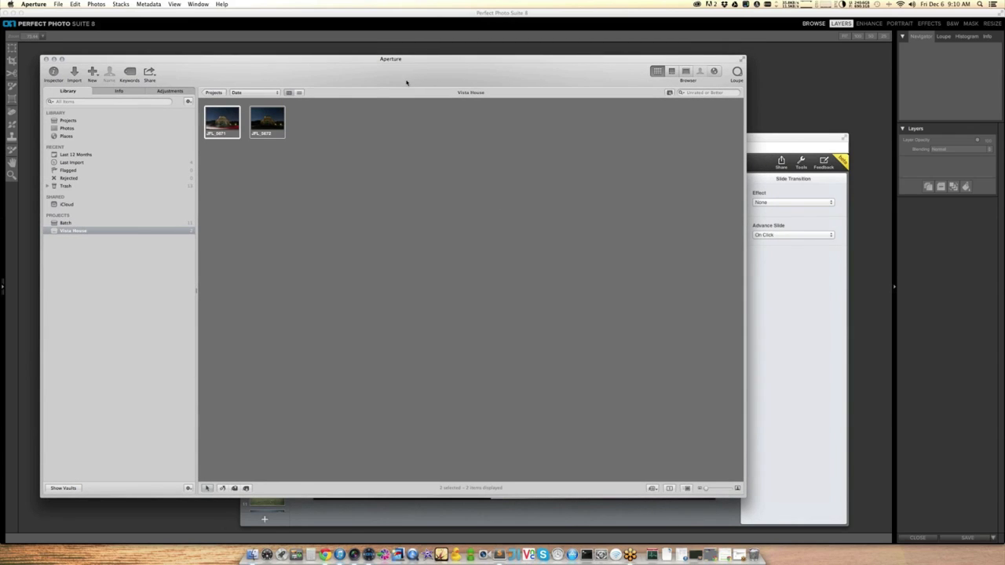
click(227, 122)
key(v)
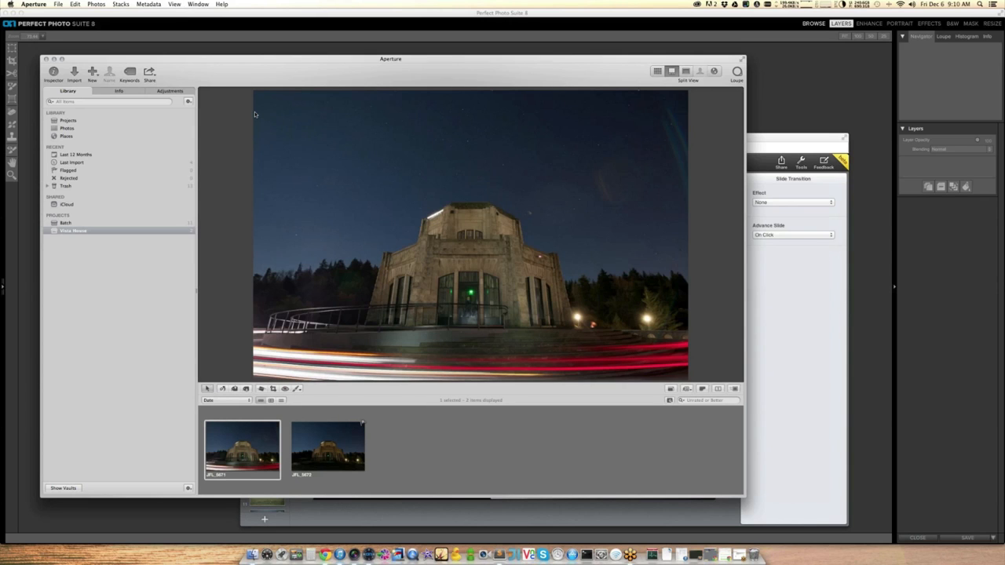
key(i)
key(v)
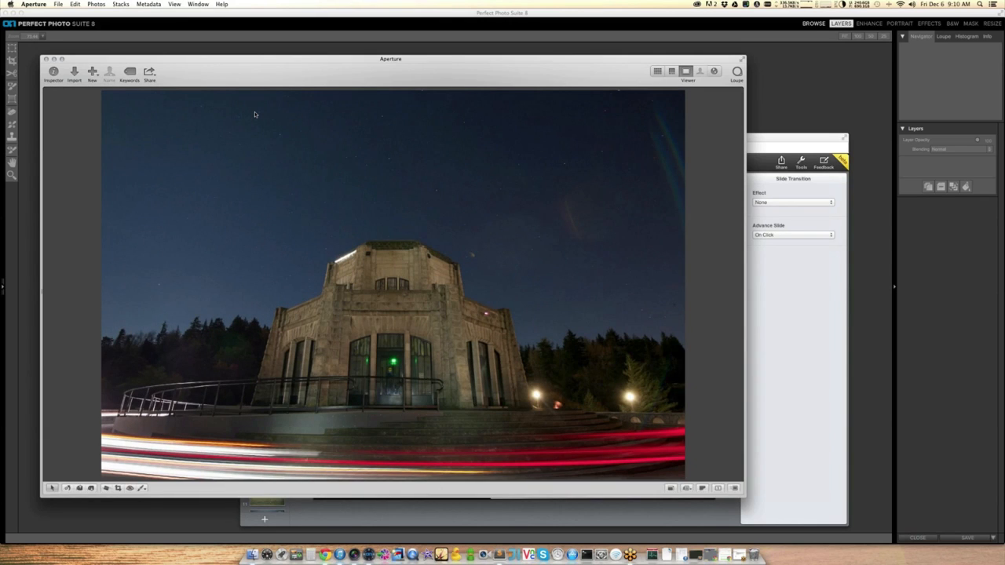
key(v)
key(v)
- Try cropping the photo with an unconstrained aspect ratio, widening the crop to take in the whole building and both lamps
key(c)
click(87, 478)
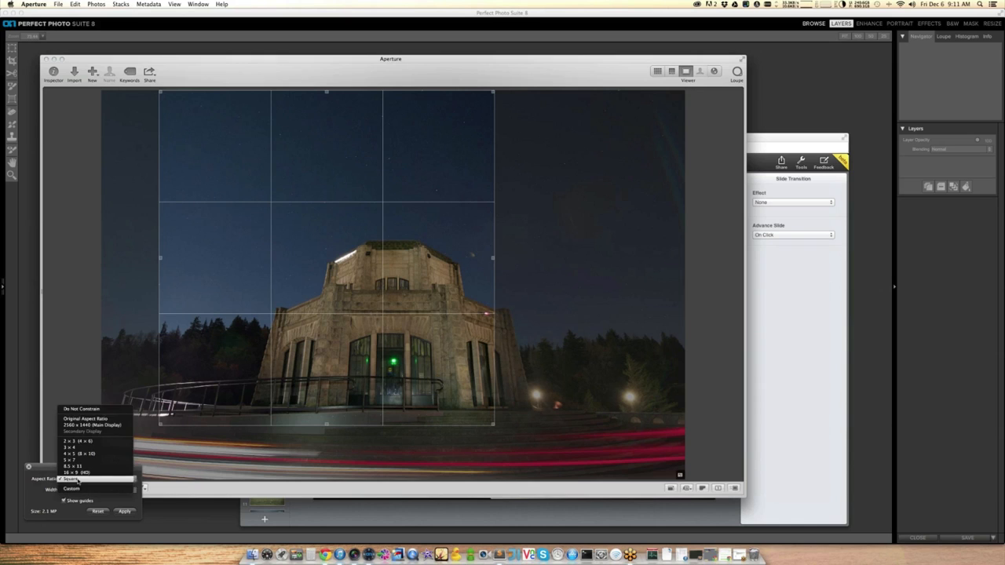
click(82, 409)
drag(498, 260, 649, 260)
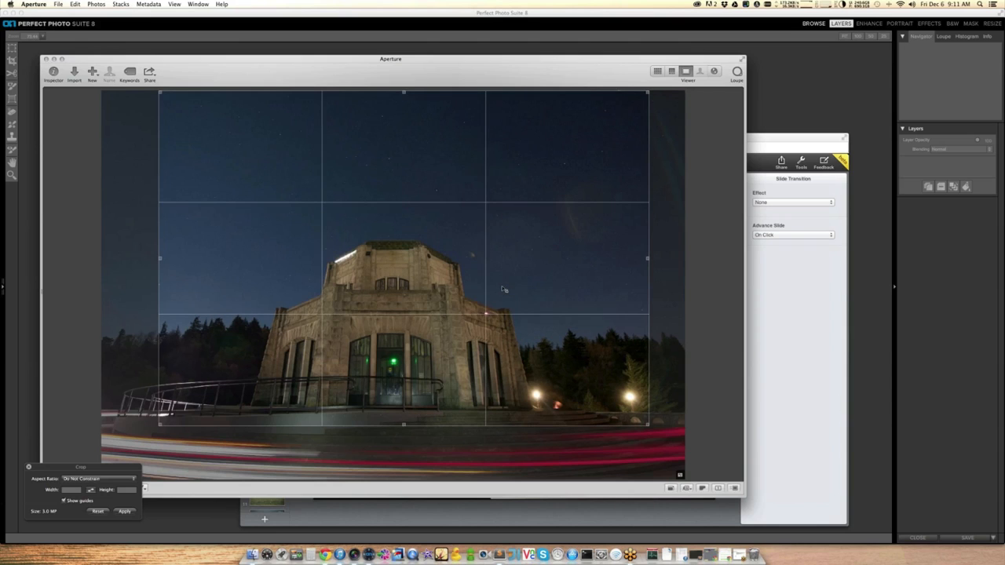
key(Return)
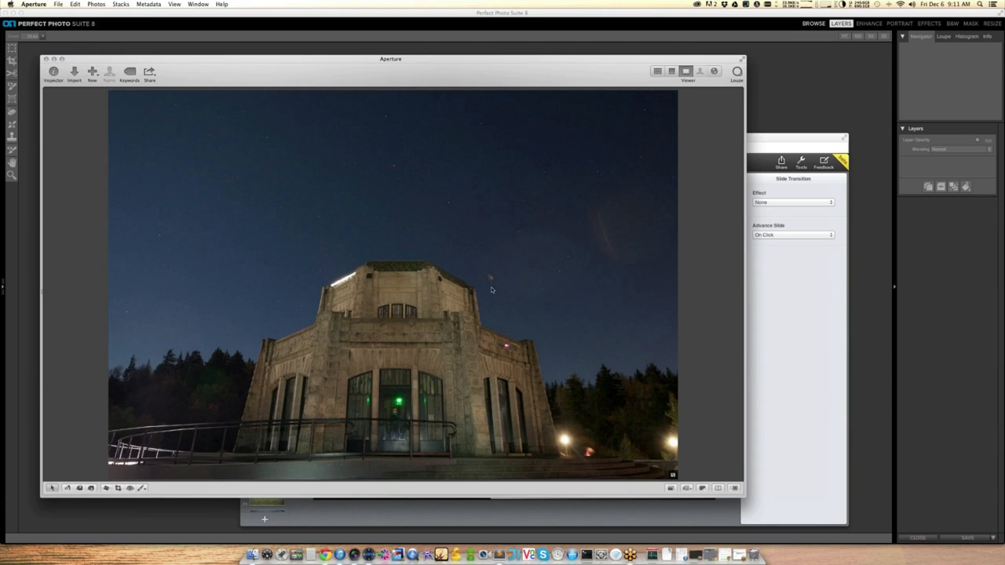
- Undo the crop changes to restore the full uncropped photo, checking the adjustments in the inspector
key(super+z)
key(super+z)
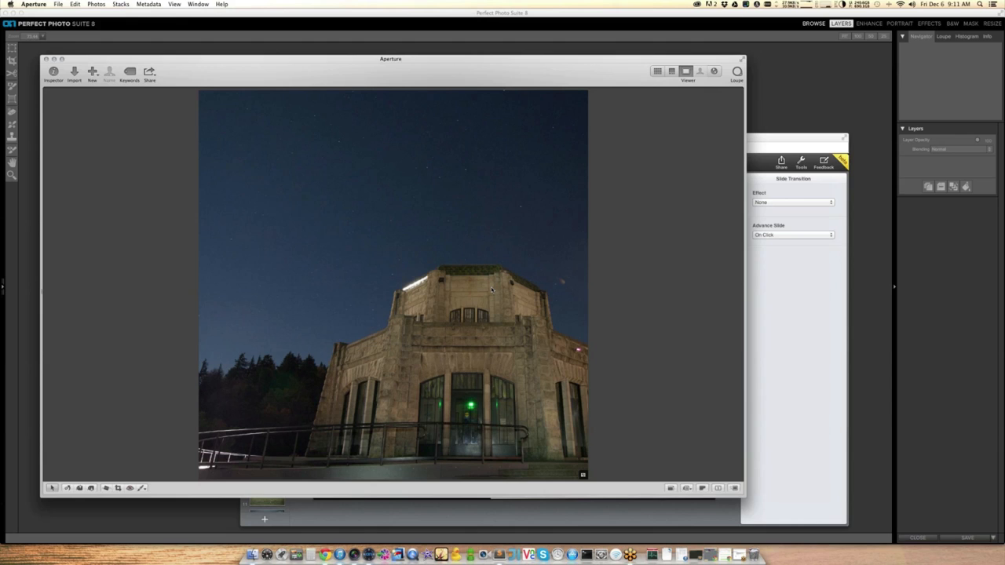
key(i)
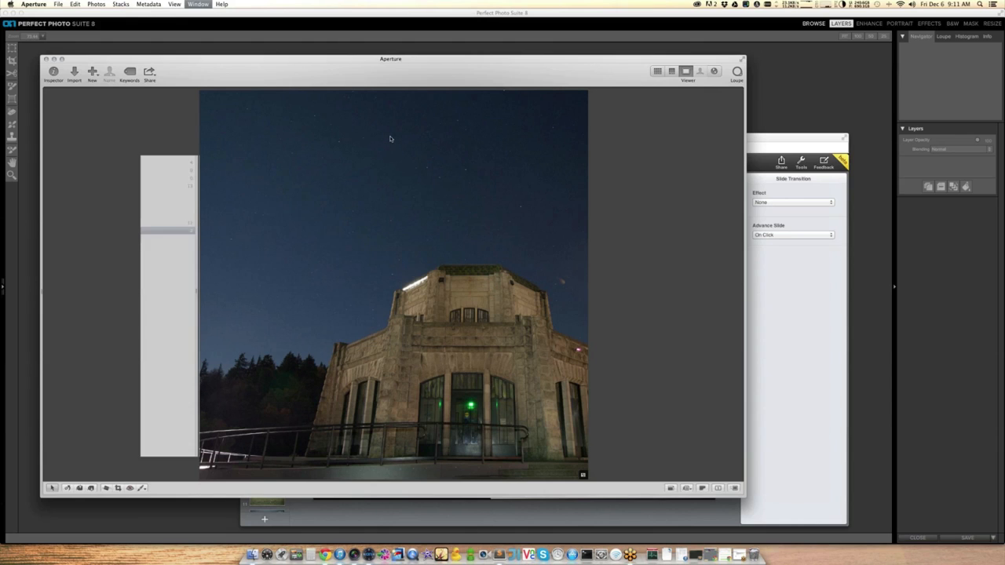
key(w)
key(w)
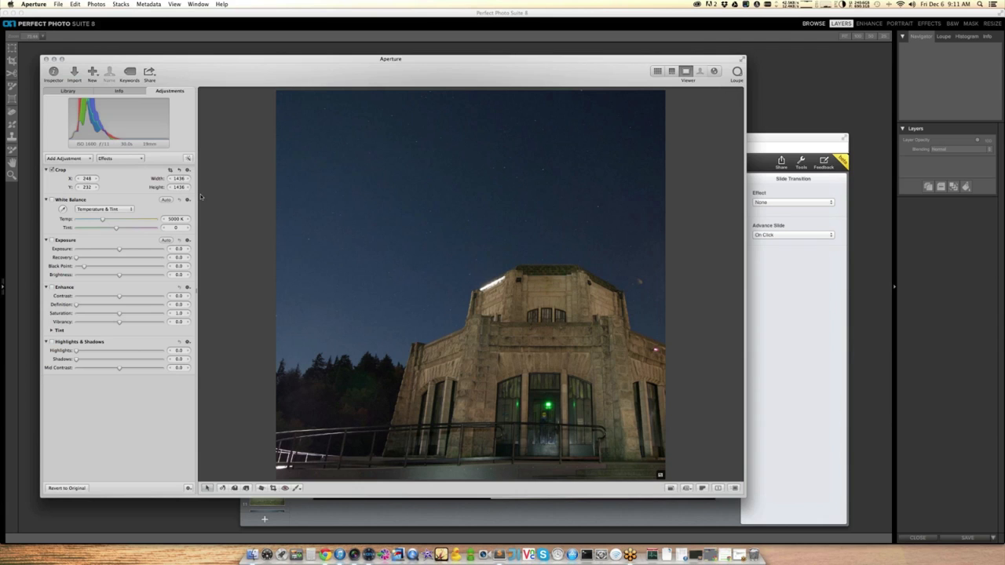
key(super+z)
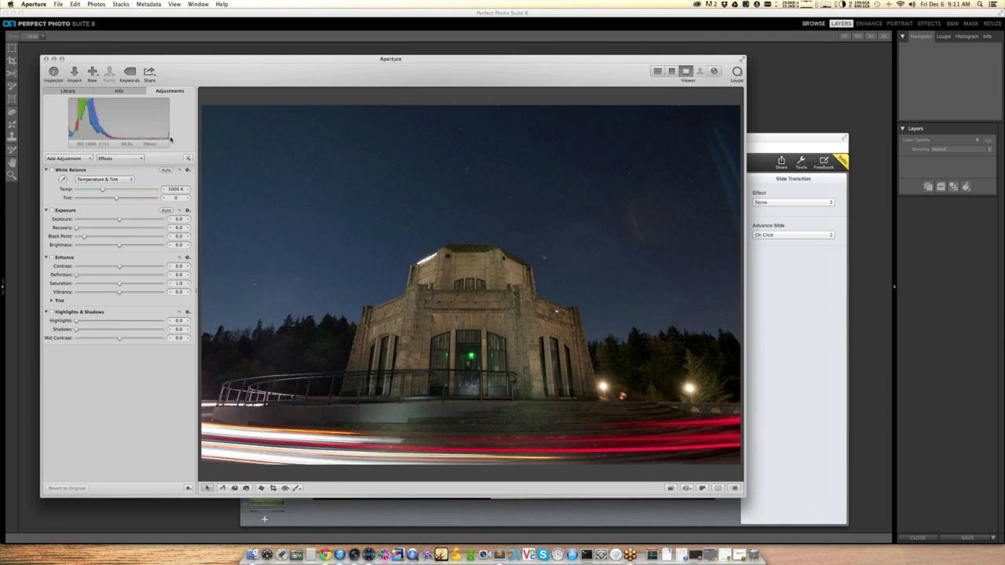
- Hide the inspector and compare the exposure with car light trails against the darker exposure by alternating between them
key(i)
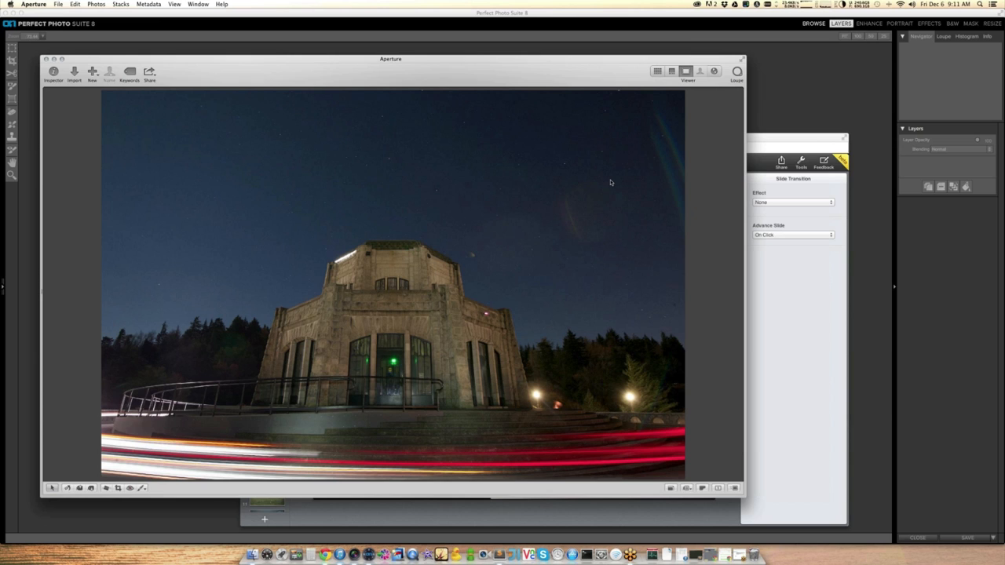
key(Right)
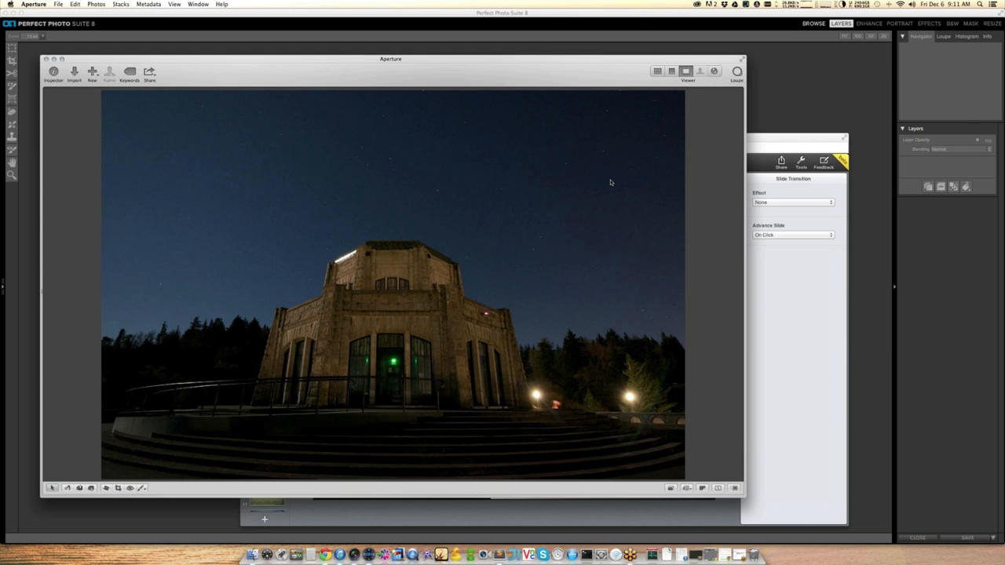
key(Left)
key(Right)
key(Left)
key(Right)
key(Left)
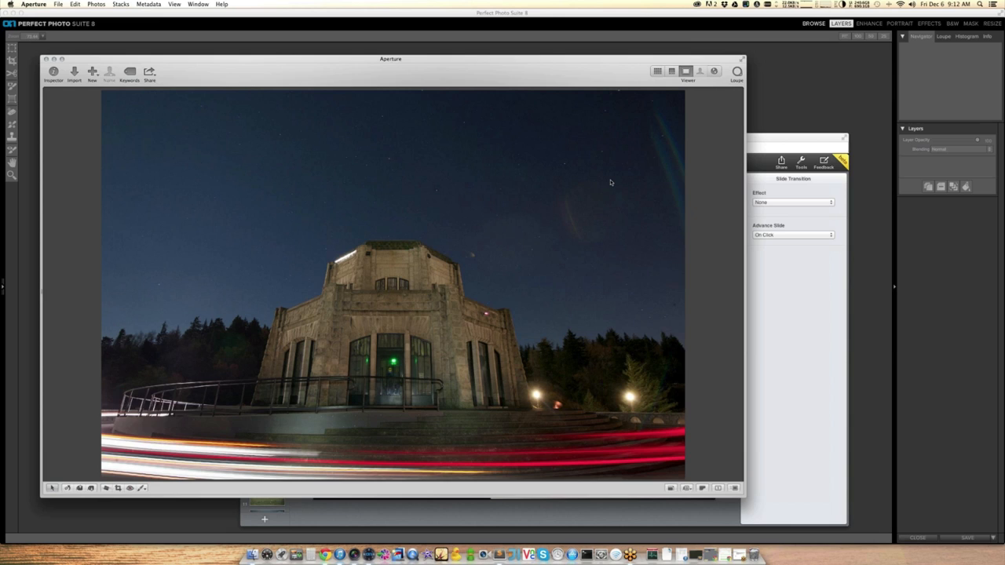
- Return to the thumbnail browser and send both selected photos to the Perfect Photo Suite 8 plug-in
key(v)
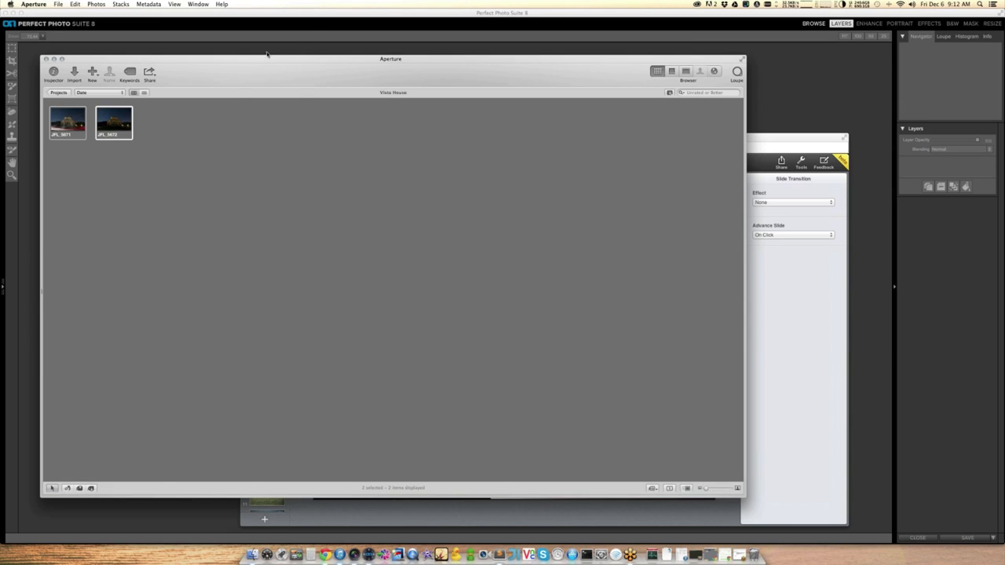
key(i)
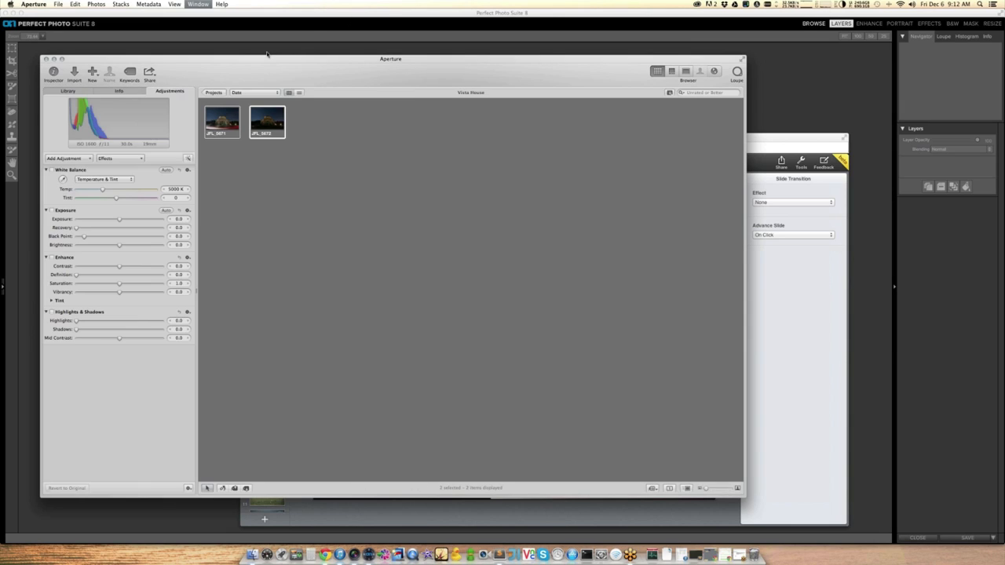
right_click(272, 119)
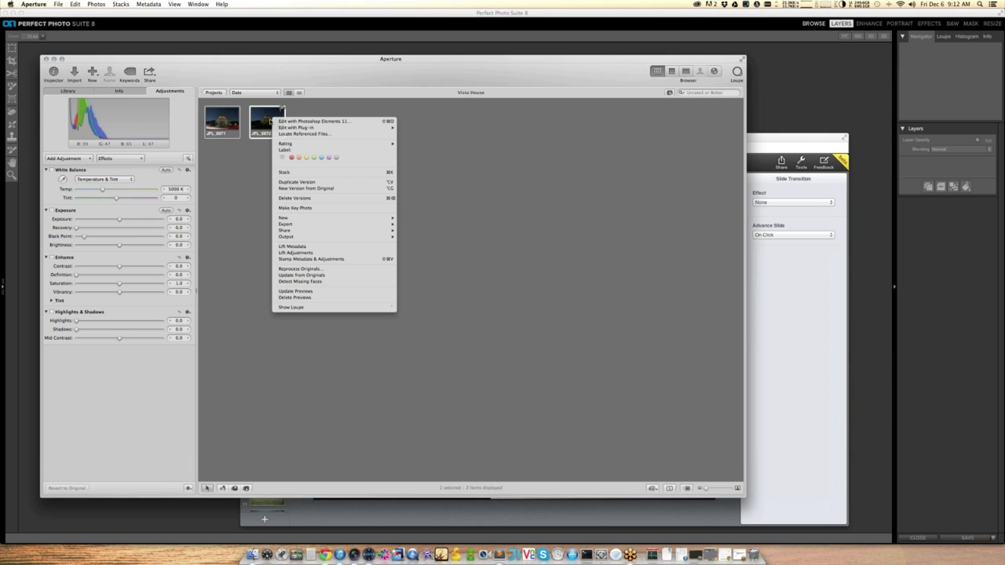
mouse_move(354, 225)
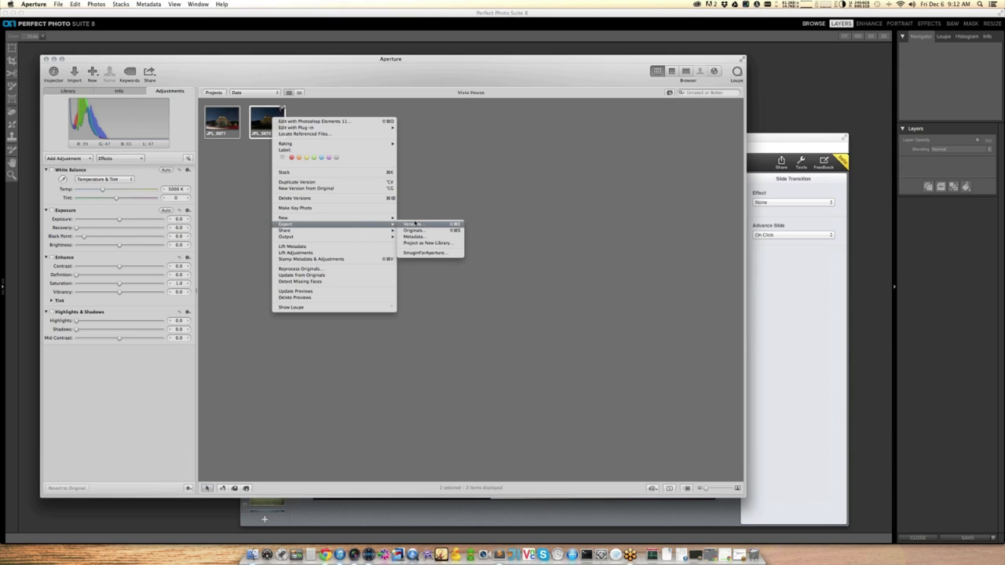
mouse_move(364, 127)
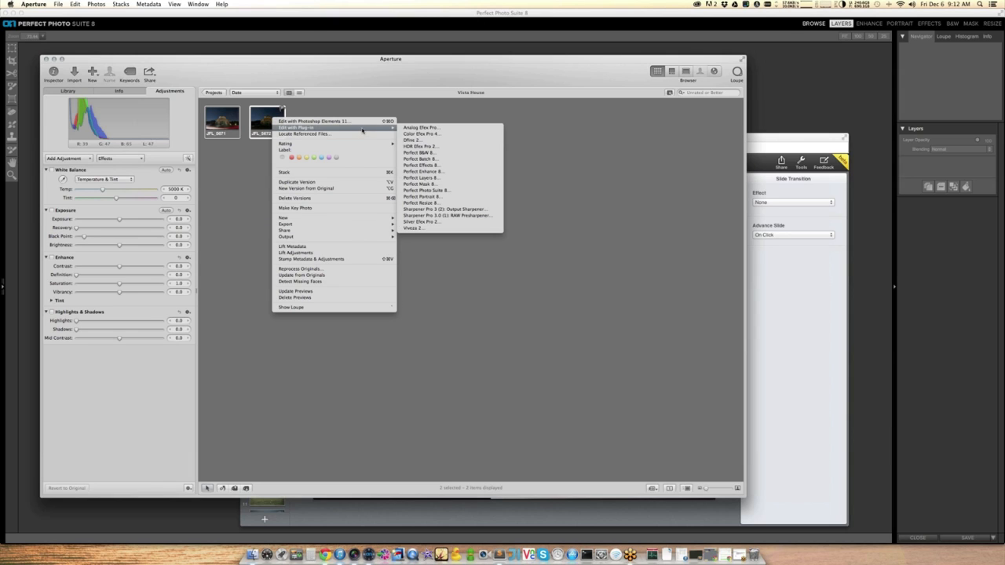
click(452, 191)
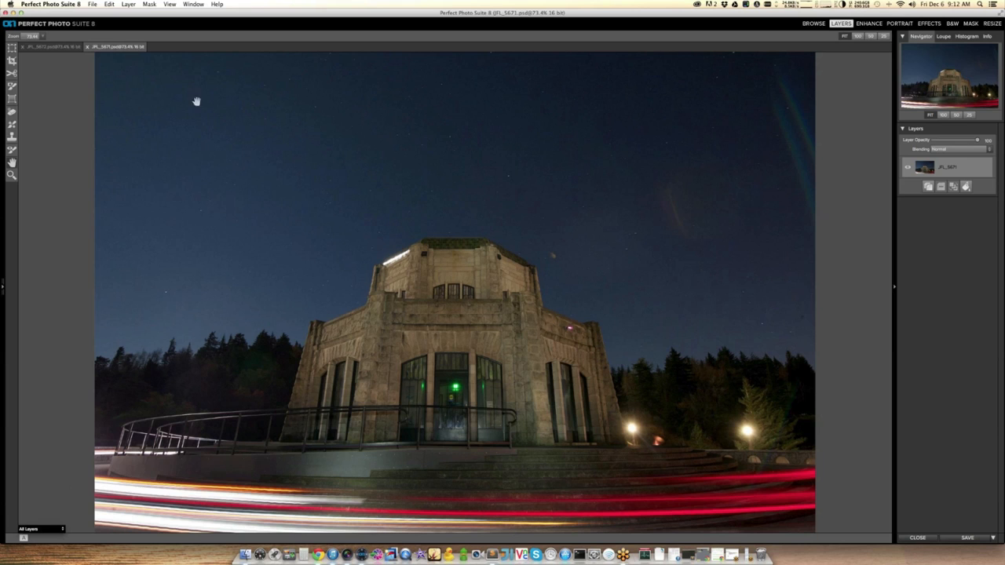
- Copy the layer from JFL_5671.psd and paste it above the layer in JFL_5672.psd
click(61, 47)
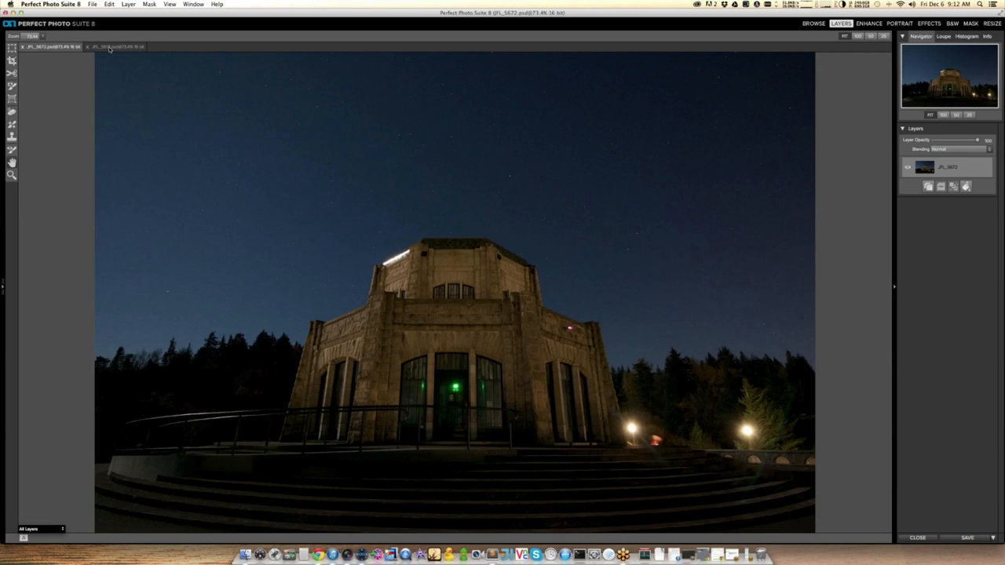
click(110, 48)
click(131, 4)
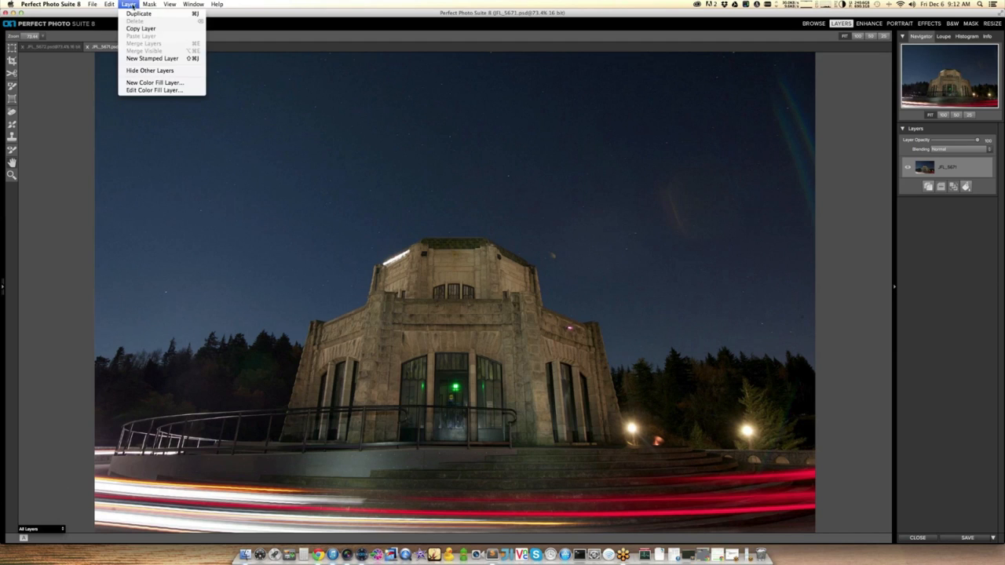
click(140, 29)
click(68, 47)
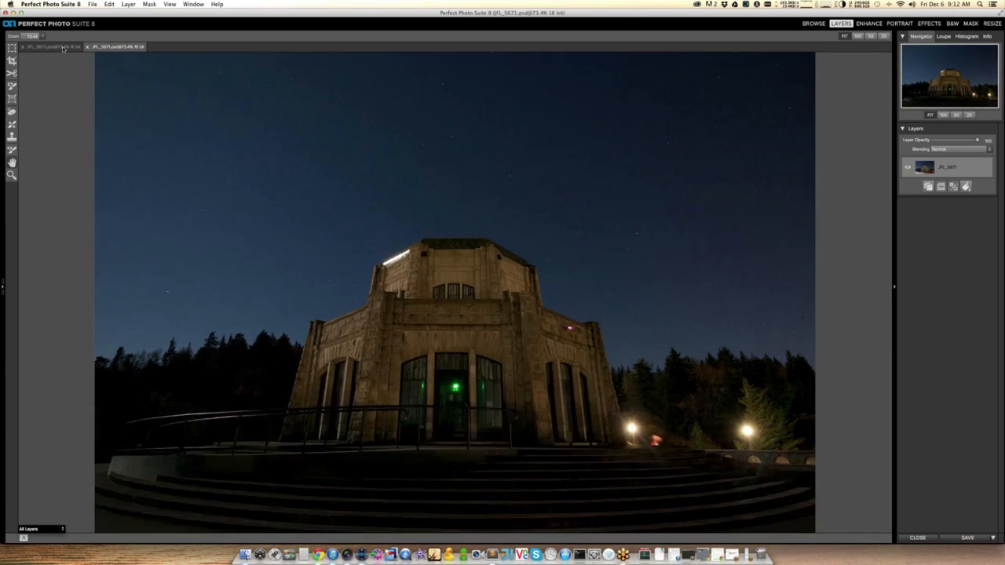
click(128, 4)
click(140, 36)
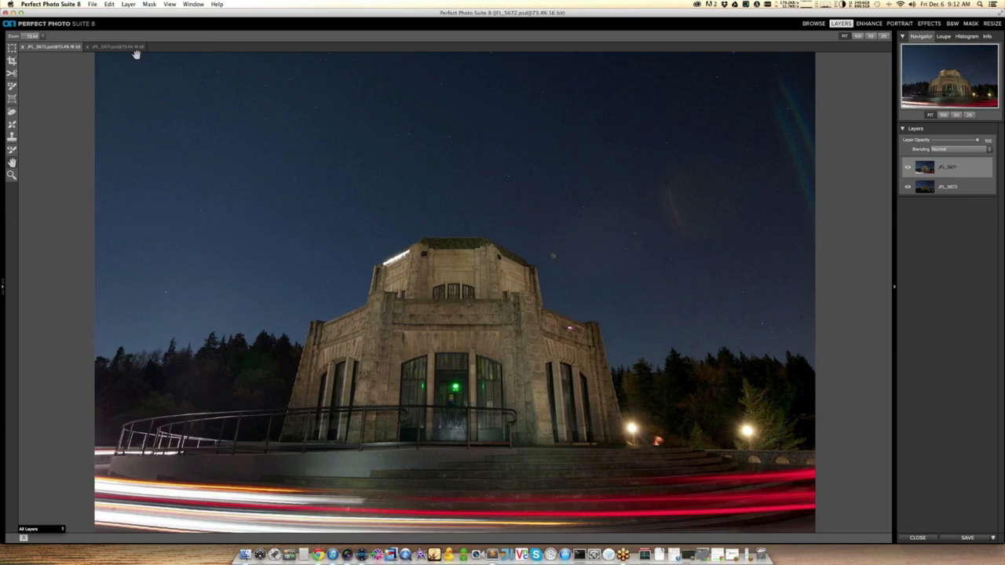
- Check the Vista House project in Aperture, return to Perfect Photo Suite, and compare the layers by hiding and showing JFL_5671
key(super+Tab)
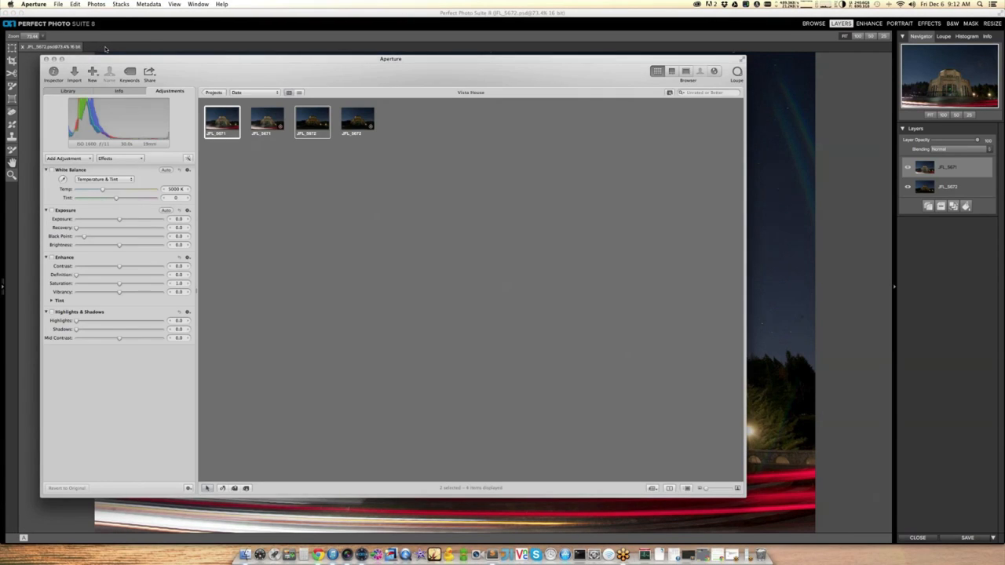
key(super+Tab)
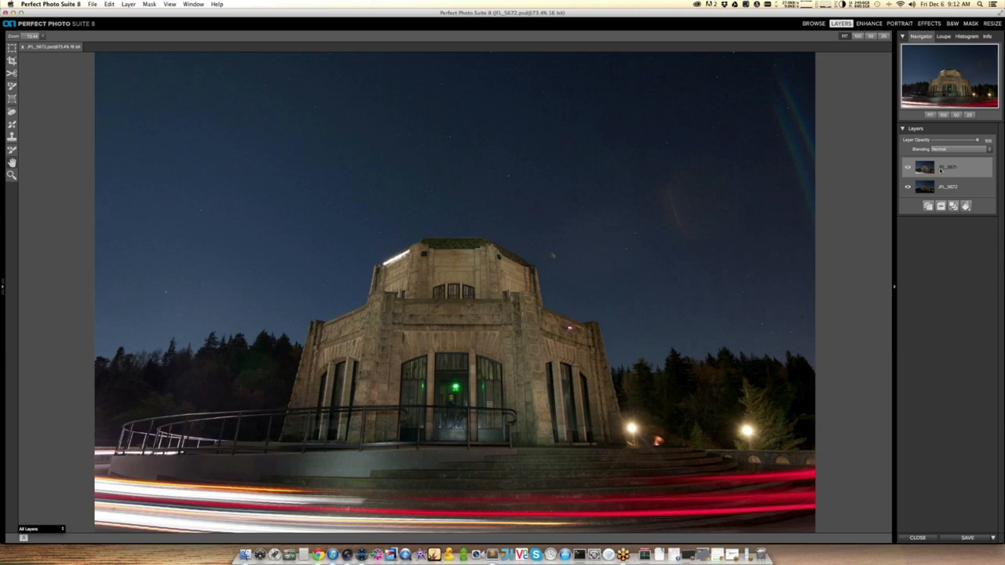
click(909, 168)
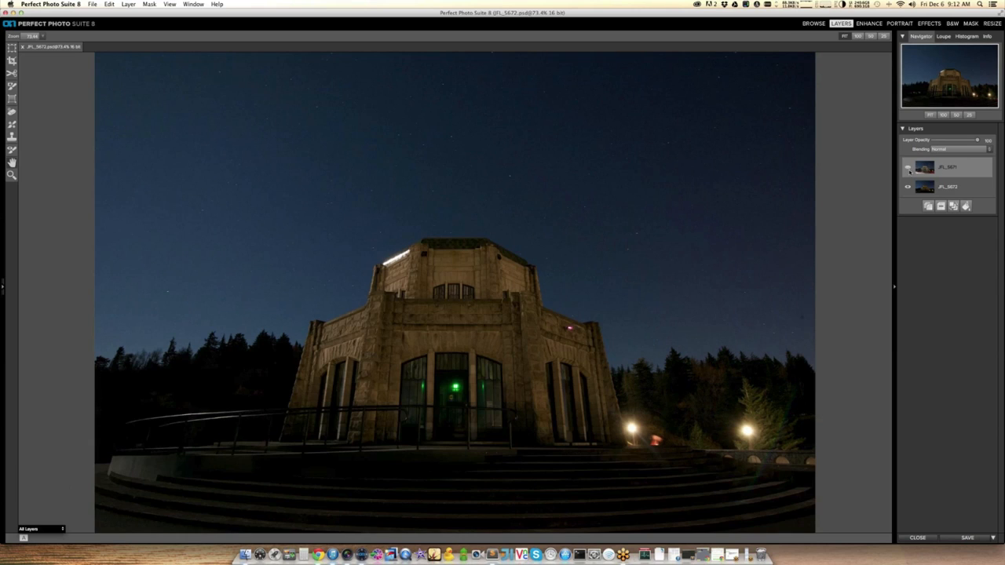
click(956, 188)
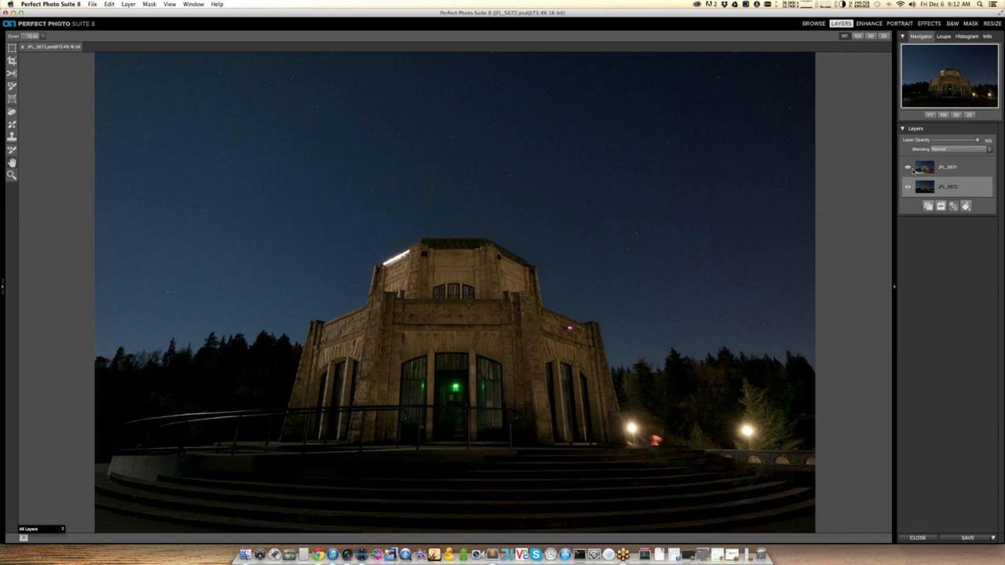
click(909, 169)
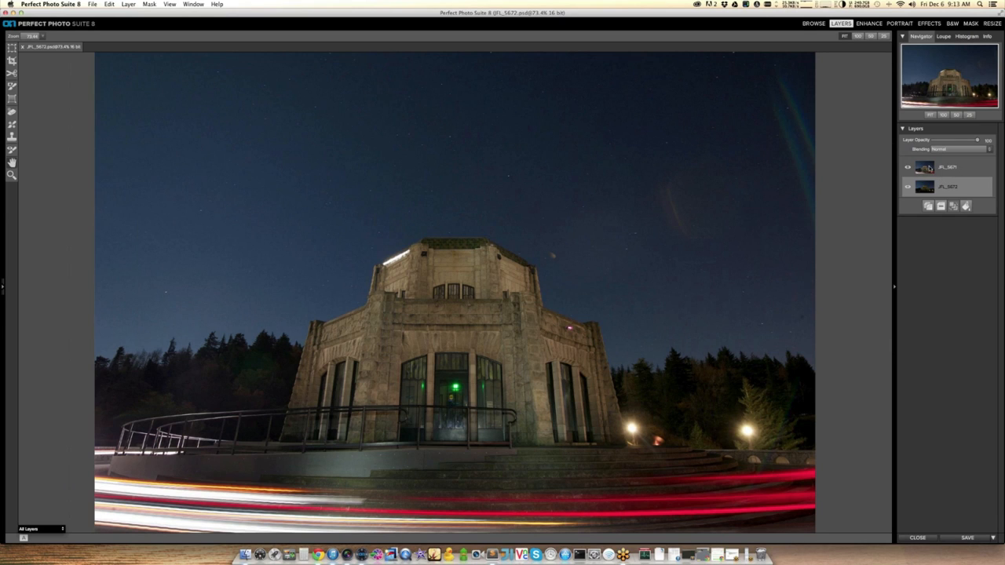
- Rename the JFL_5671 layer as car trails and the JFL_5672 layer as sky
click(929, 169)
double_click(955, 169)
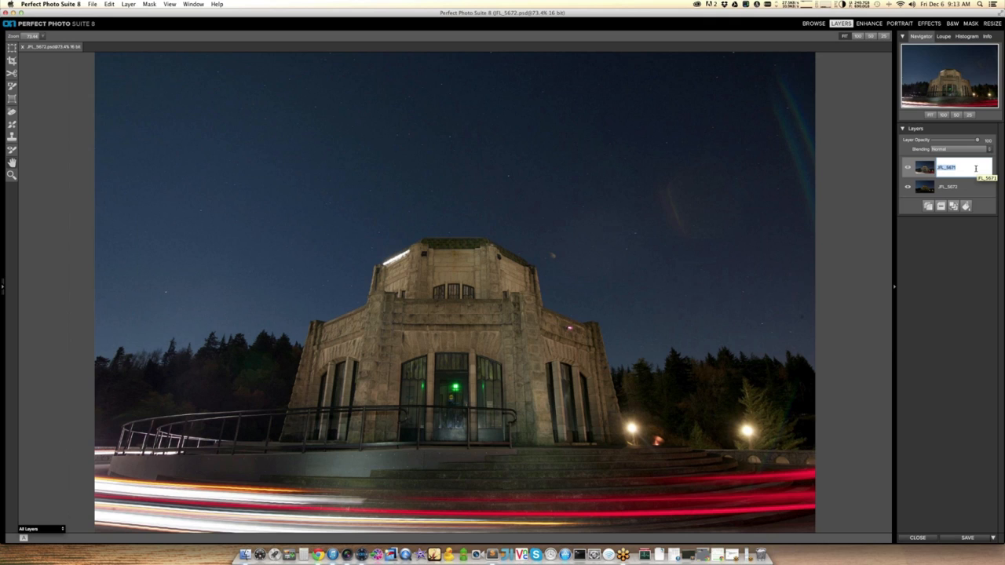
text(ca)
text(trails)
key(Return)
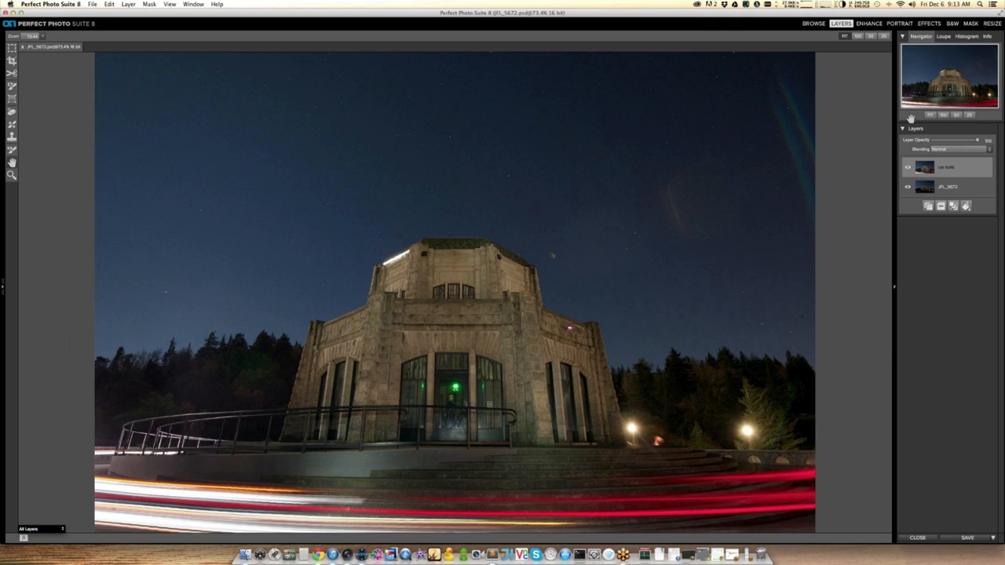
double_click(962, 187)
text(sky)
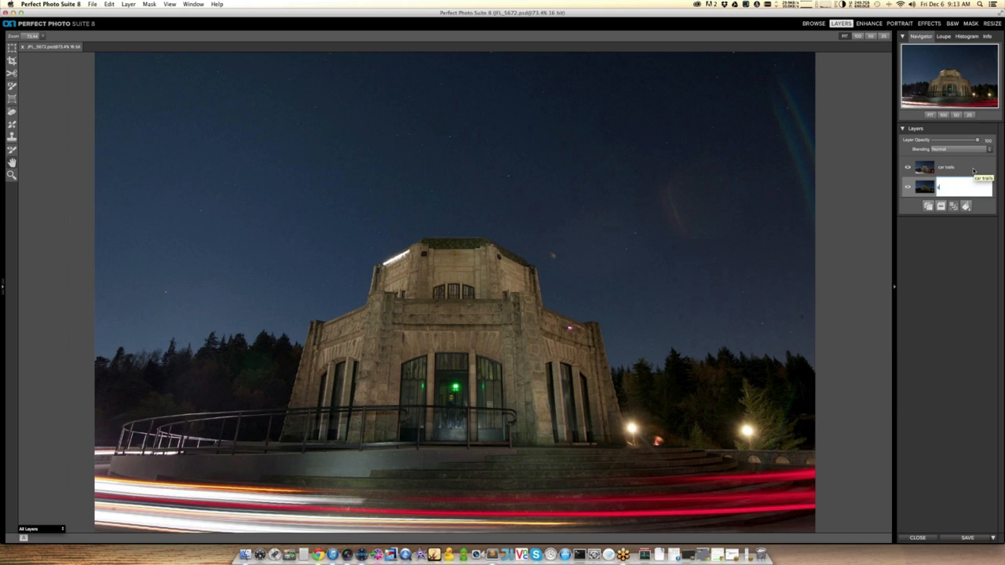
key(Return)
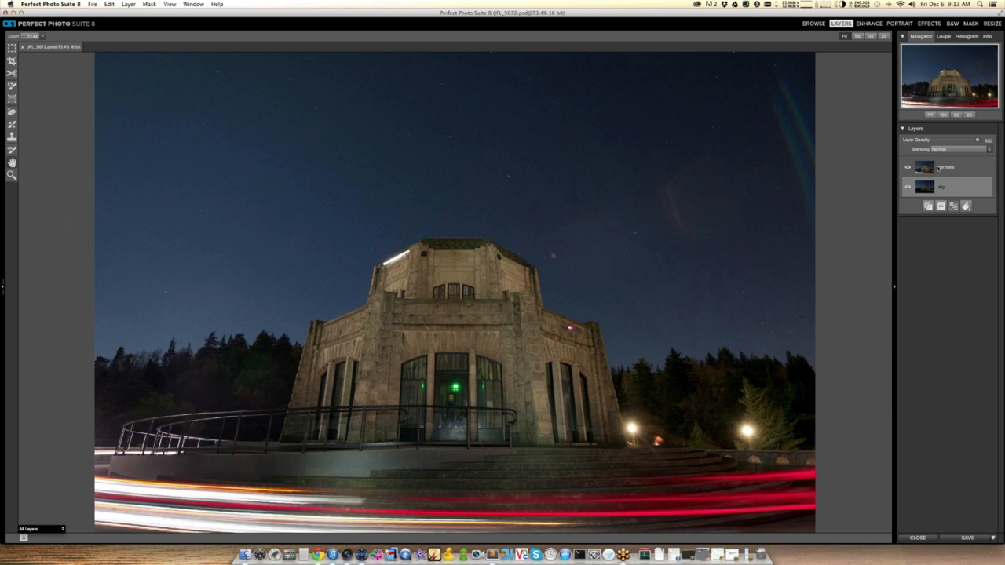
- Select the car trails layer and compare it with the sky layer by hiding and showing it
click(936, 169)
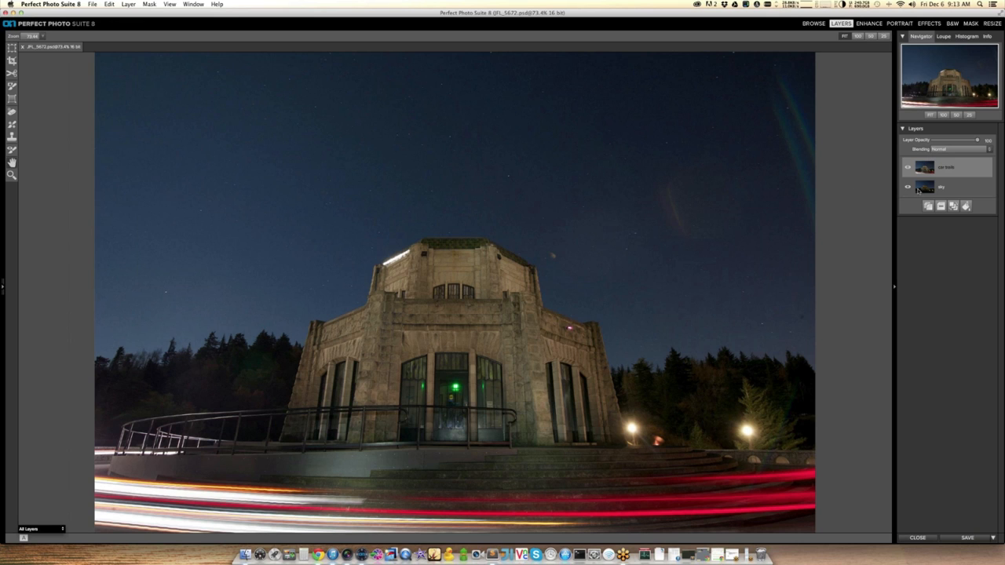
click(909, 168)
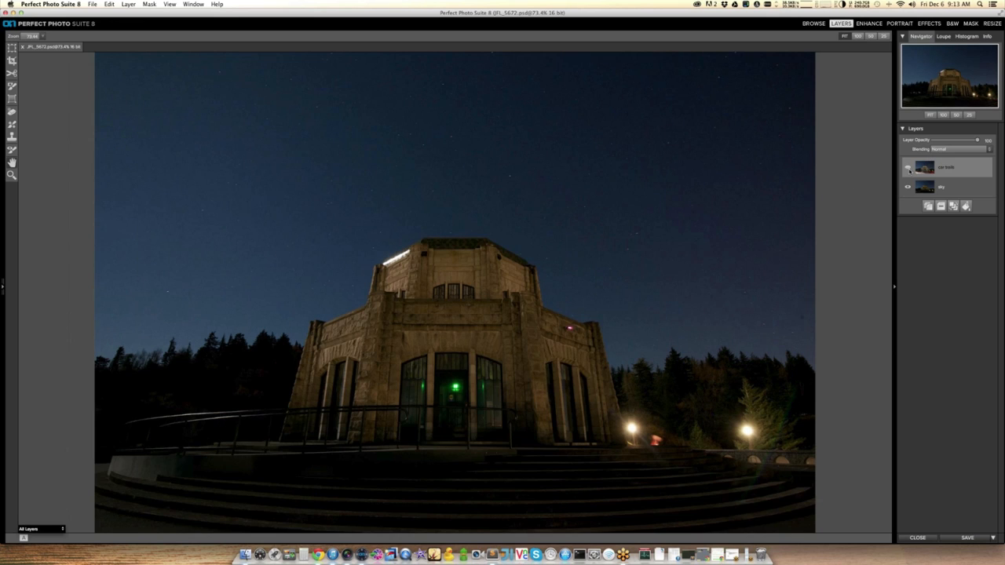
click(909, 167)
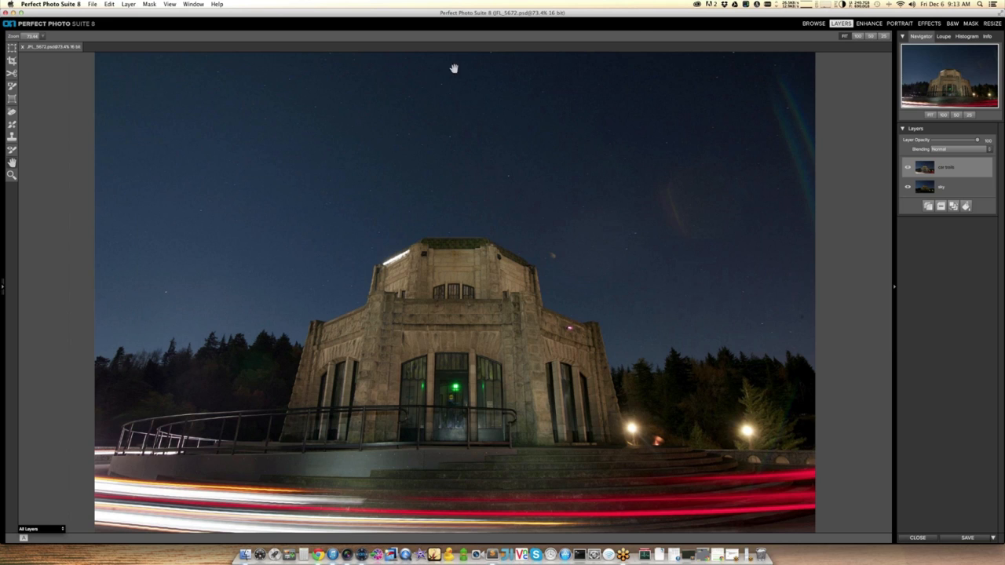
- Try painting out parts of the car trails layer over the steps and across the sky with the Masking Brush
click(12, 87)
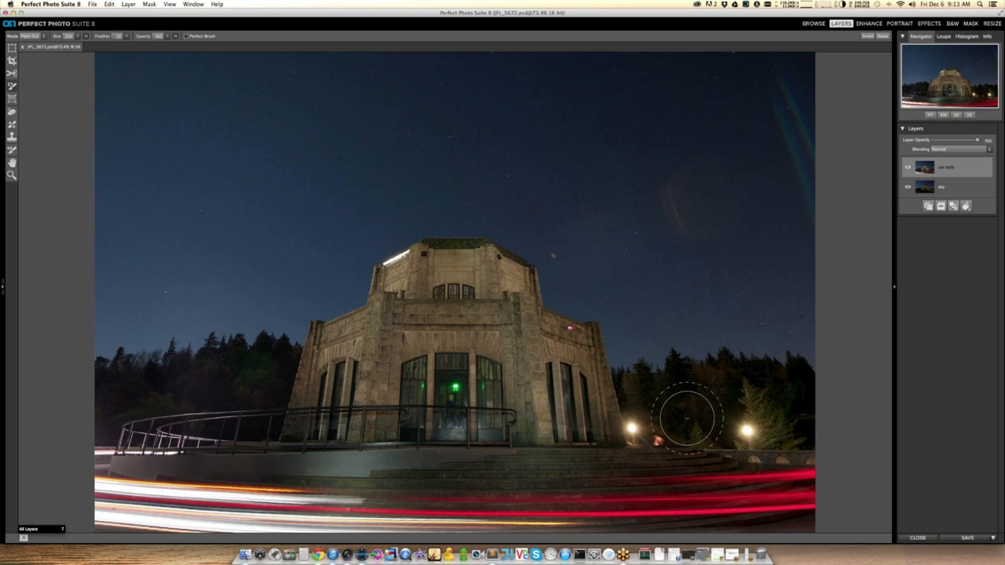
click(720, 476)
drag(720, 476, 567, 479)
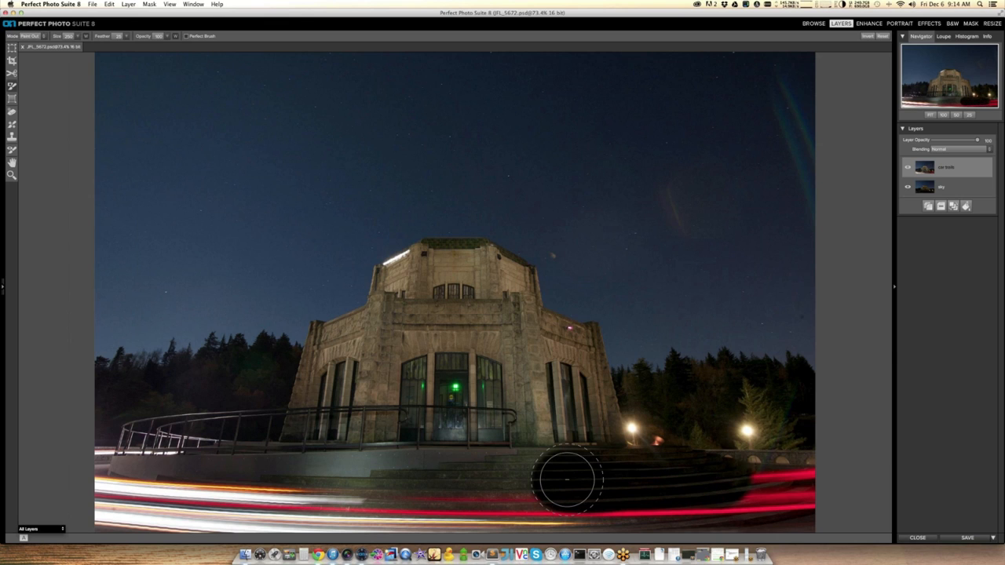
click(908, 167)
click(908, 168)
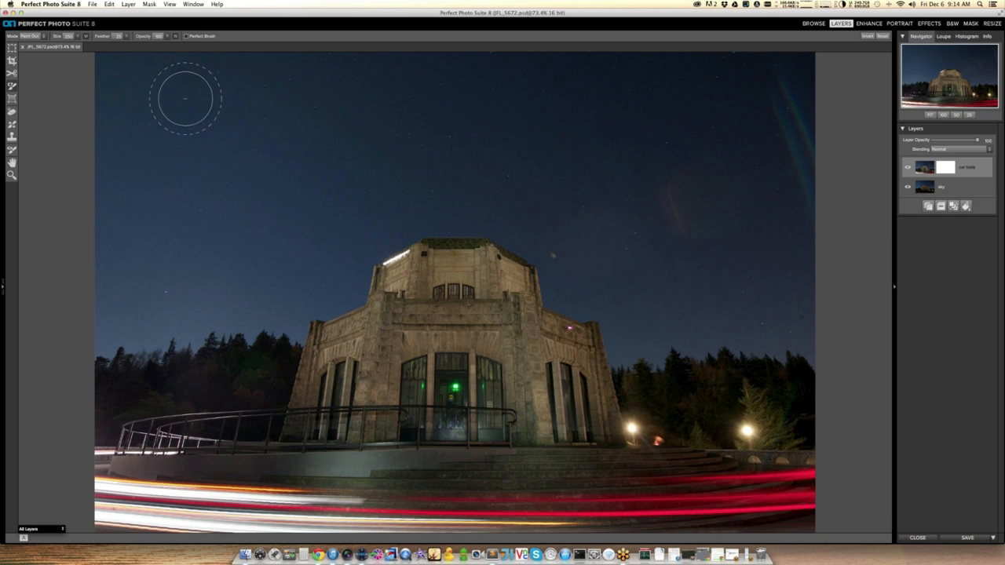
mouse_move(488, 108)
mouse_down()
mouse_move(250, 148)
mouse_move(491, 139)
mouse_move(611, 156)
mouse_move(361, 168)
mouse_move(693, 222)
mouse_move(761, 195)
mouse_move(767, 135)
mouse_move(739, 73)
mouse_move(770, 209)
mouse_up()
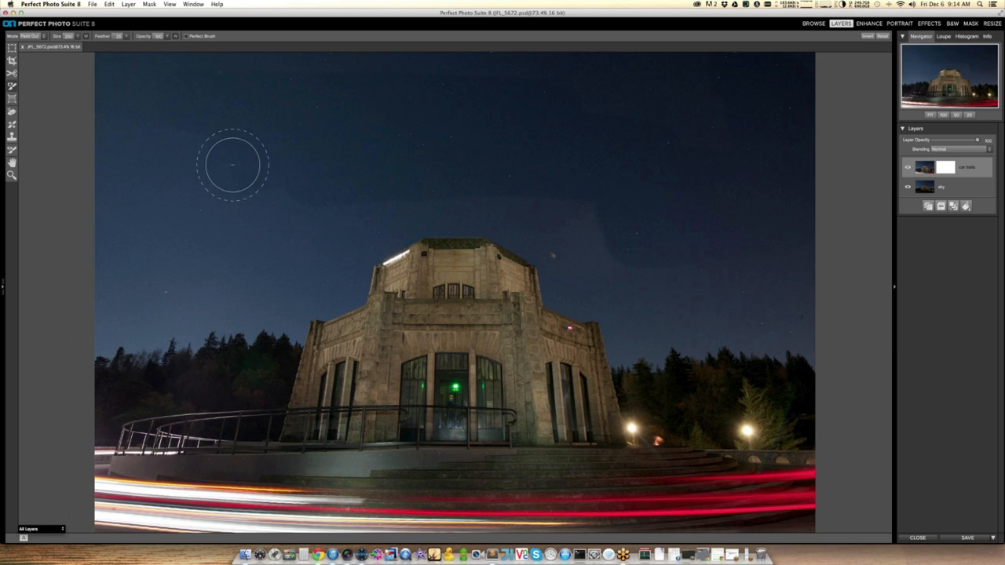
key(super+z)
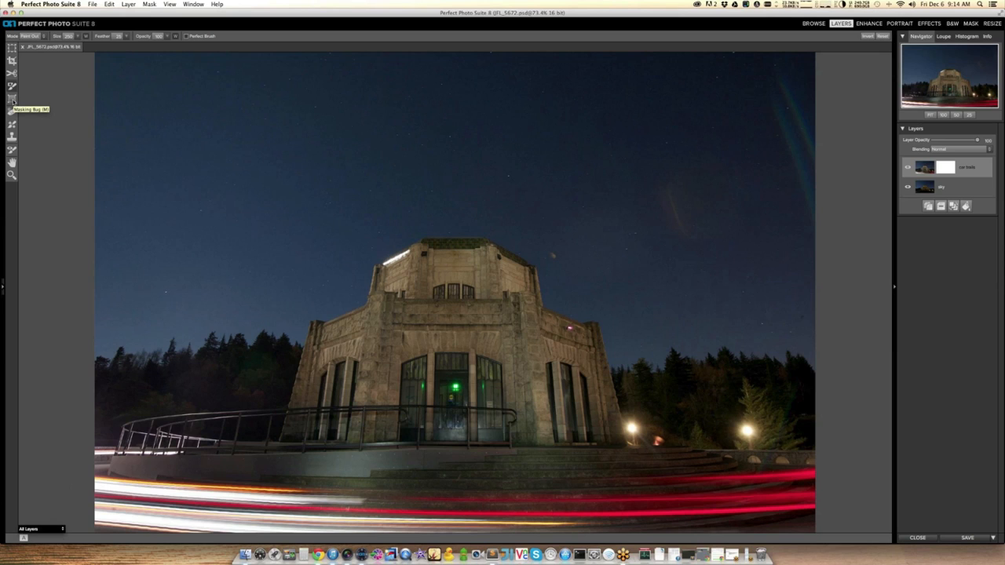
- Mask the sky out of the car trails layer with a Reflected Gradient Masking Bug, extending its lower edge to the treeline
click(13, 100)
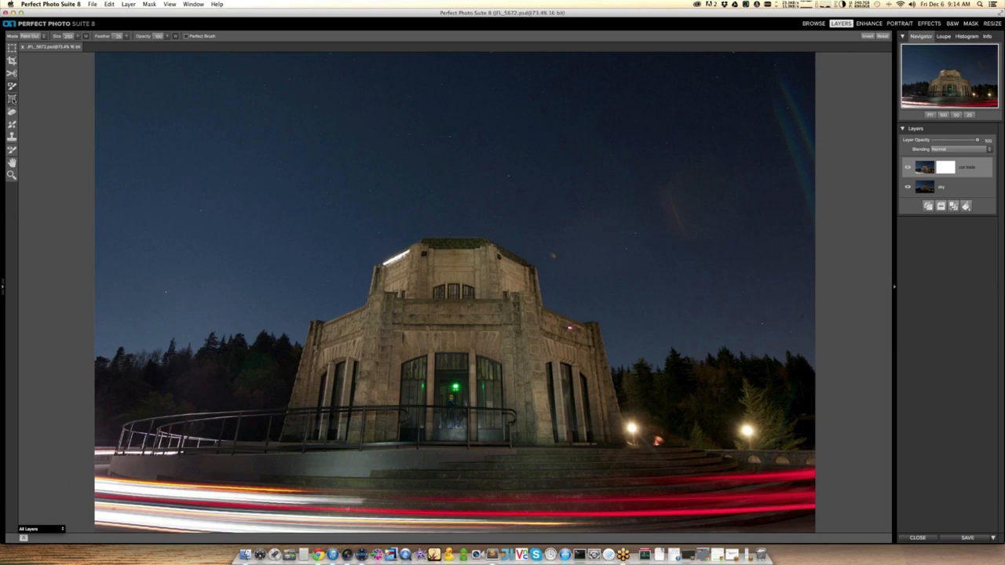
click(464, 155)
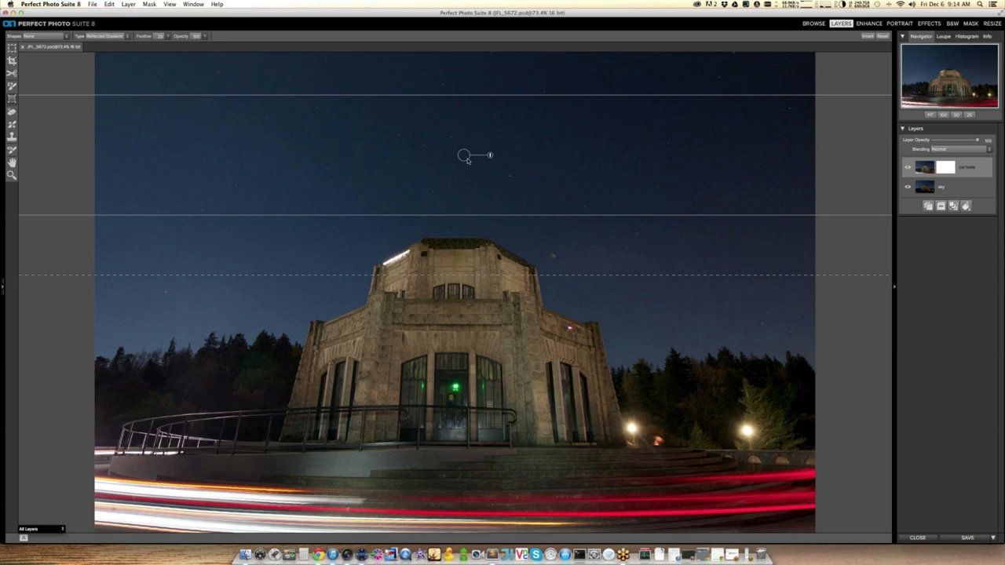
mouse_move(489, 156)
mouse_down()
mouse_move(491, 169)
mouse_move(496, 143)
mouse_move(492, 158)
mouse_up()
drag(469, 197, 468, 190)
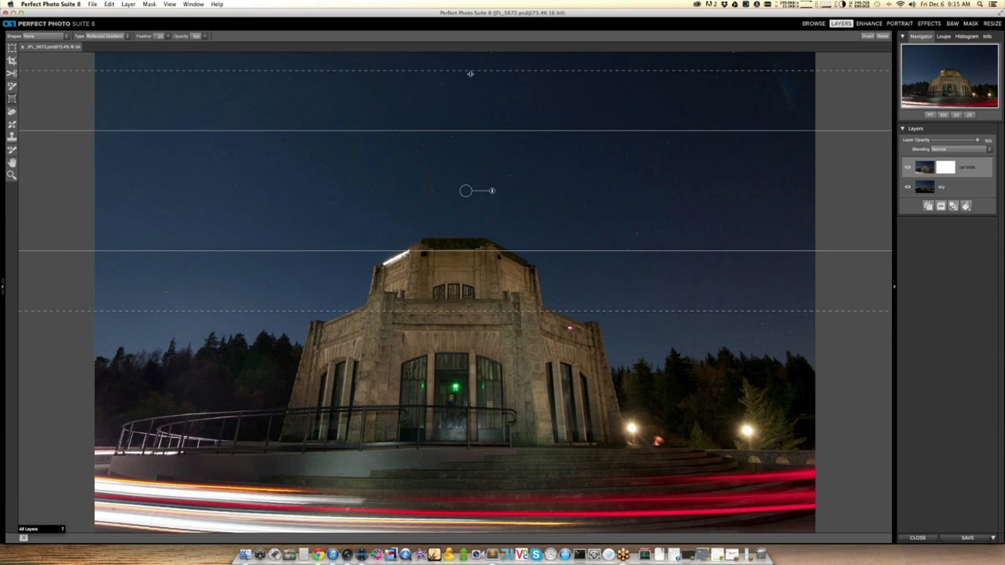
mouse_move(472, 71)
mouse_down()
mouse_move(474, 130)
mouse_move(477, 73)
mouse_up()
drag(468, 252, 453, 337)
mouse_move(465, 190)
mouse_down()
mouse_move(457, 201)
mouse_move(456, 190)
mouse_up()
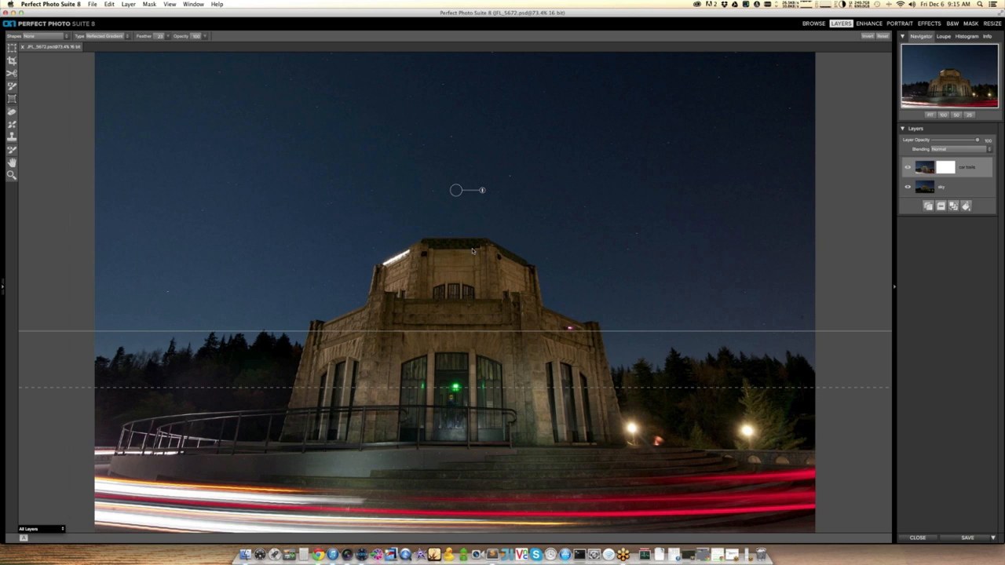
click(950, 168)
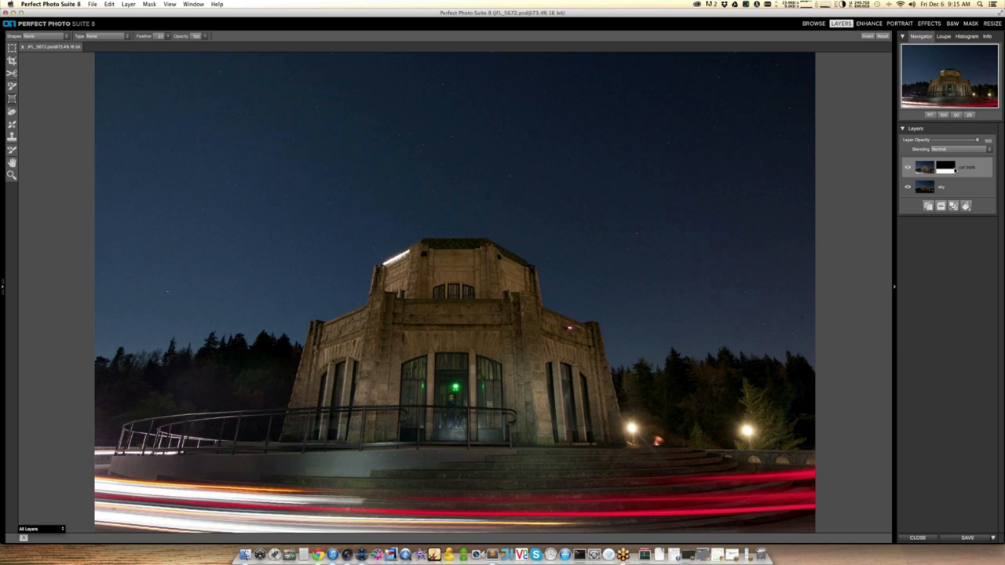
- Show the car trails mask in red and paint the building back in using the Masking Brush with Perfect Brush enabled
click(53, 529)
click(42, 506)
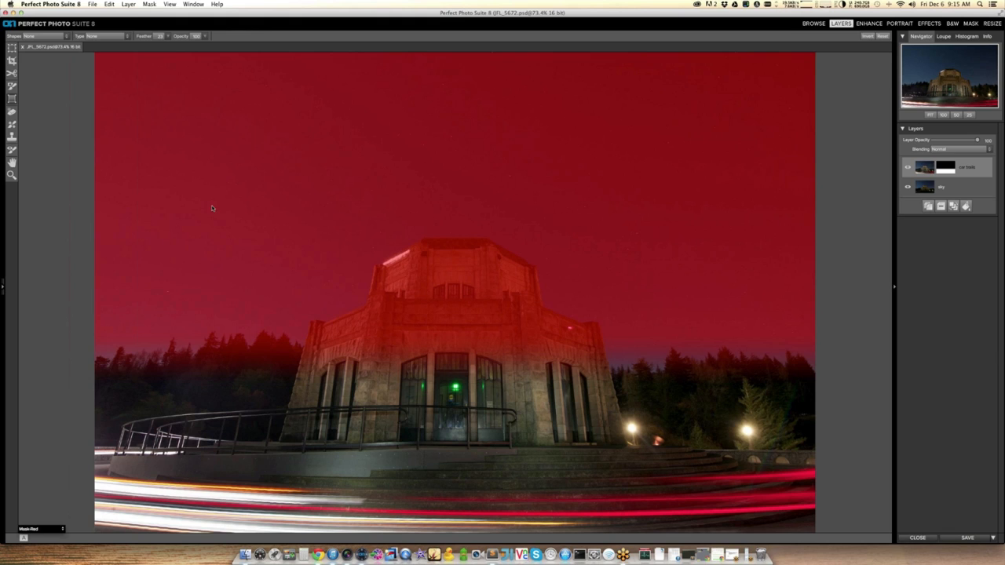
click(17, 88)
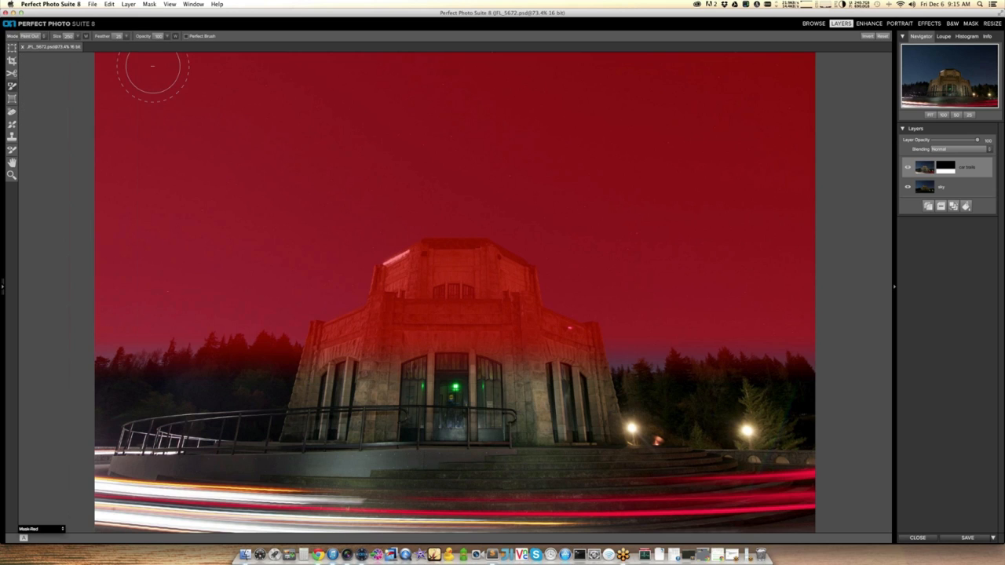
click(186, 37)
key(x)
mouse_move(404, 330)
mouse_down()
mouse_move(383, 282)
mouse_move(377, 297)
mouse_move(483, 267)
mouse_up()
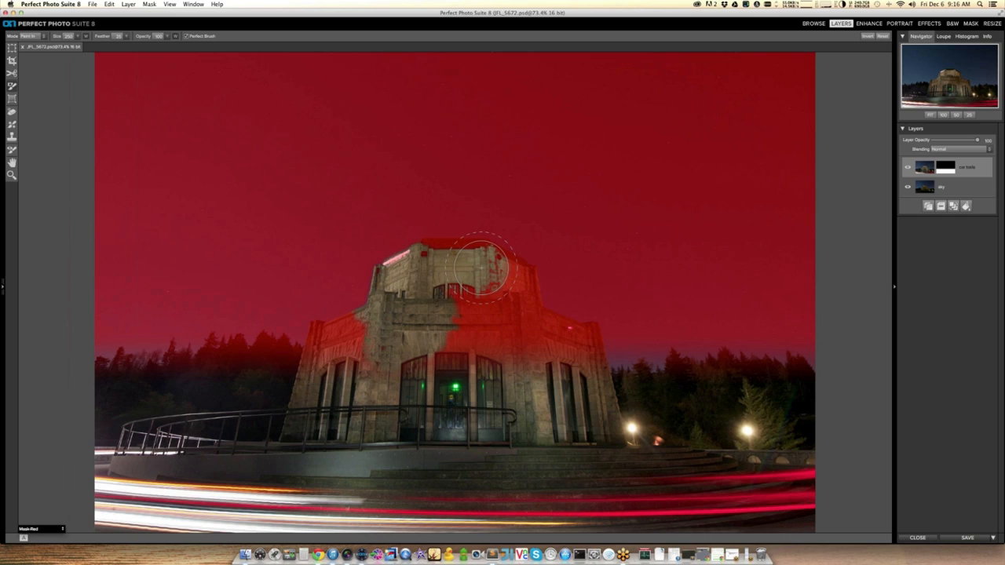
mouse_move(481, 267)
mouse_down()
mouse_move(322, 342)
mouse_move(319, 333)
mouse_move(332, 338)
mouse_up()
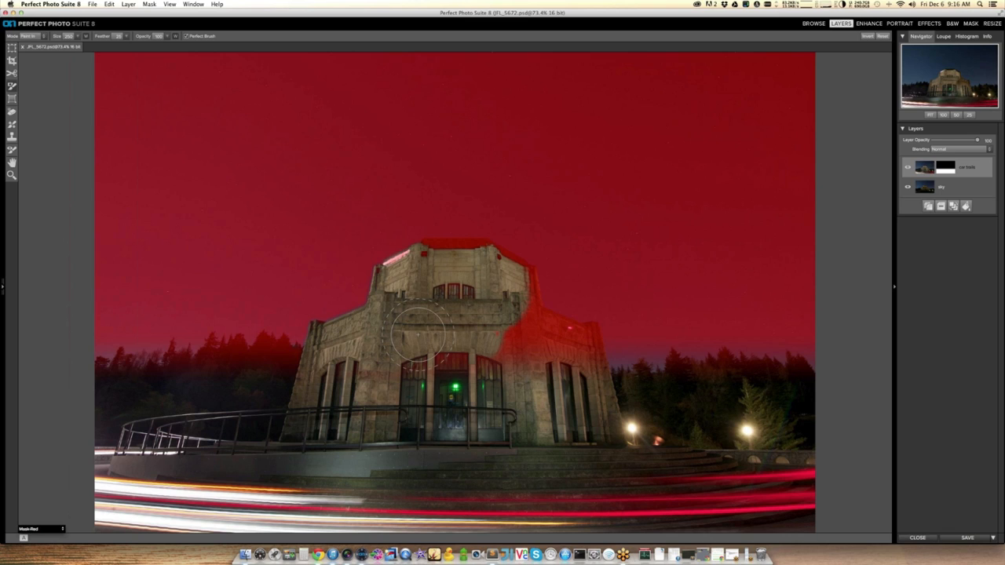
drag(418, 333, 357, 377)
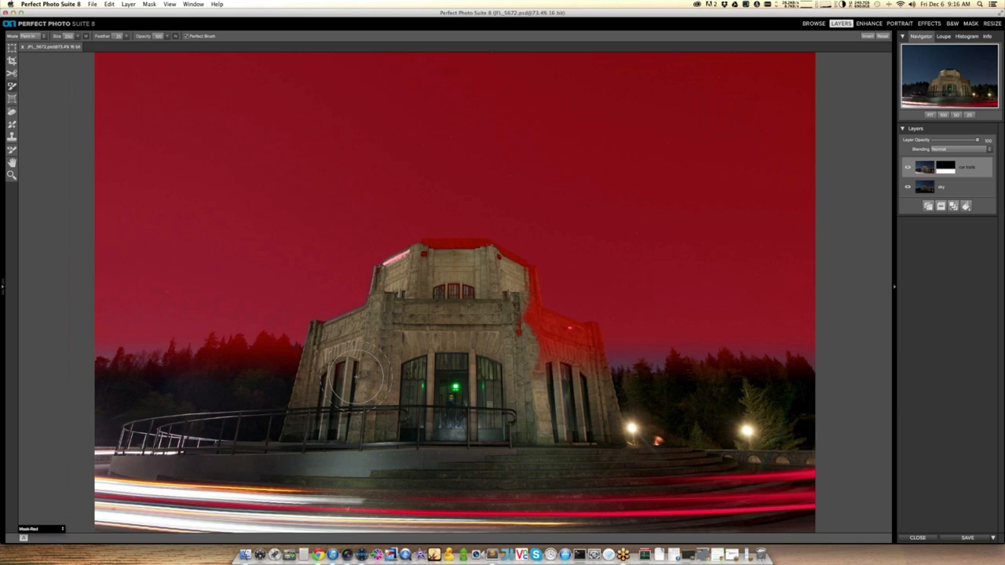
drag(358, 377, 516, 324)
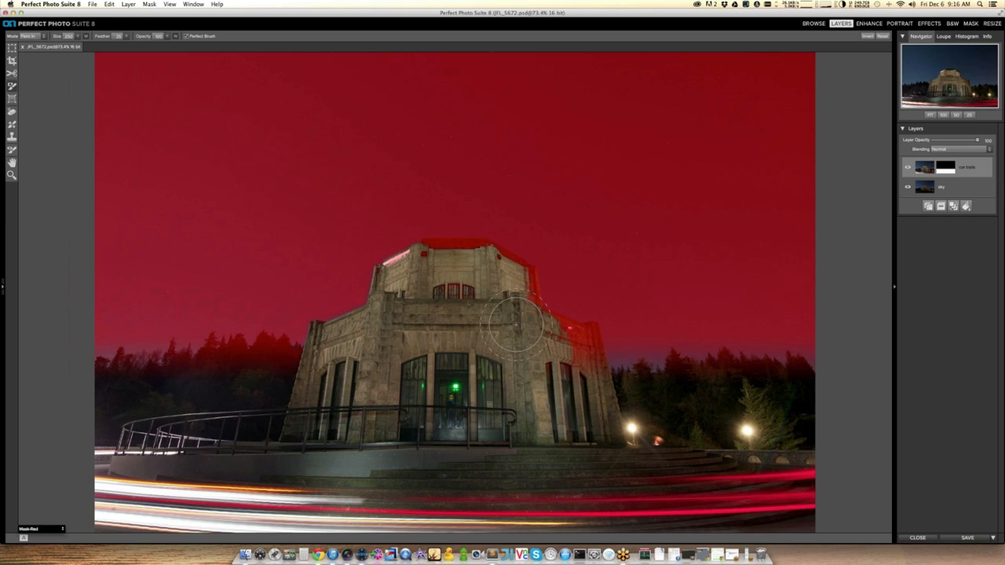
drag(516, 324, 576, 355)
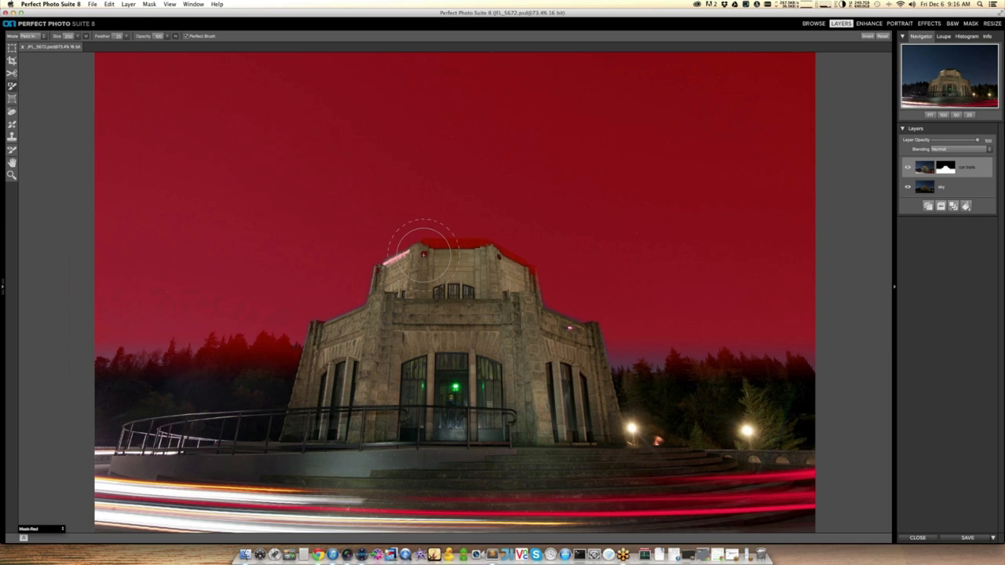
- Paint the roofline into the mask, reduce the brush size, and return the view to All Layers
click(424, 254)
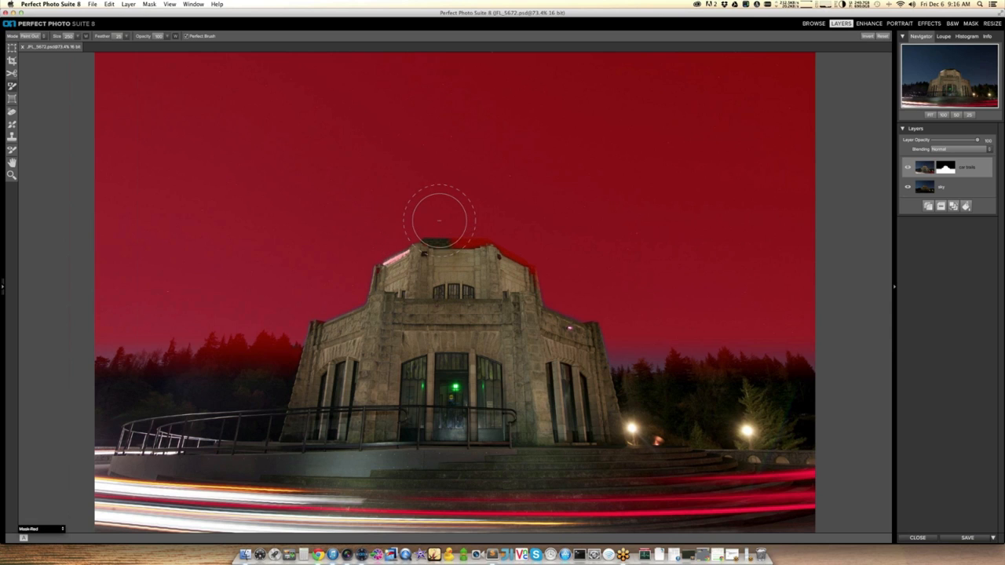
click(432, 238)
click(76, 36)
drag(57, 45, 48, 45)
click(44, 529)
click(39, 501)
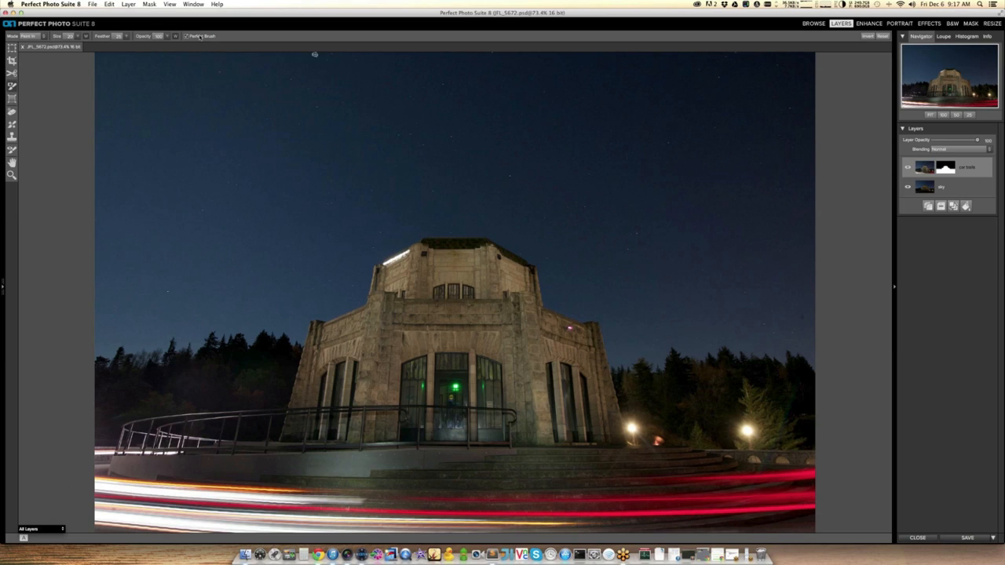
- Create a new stamped layer from the blended car trails and sky layers
click(134, 5)
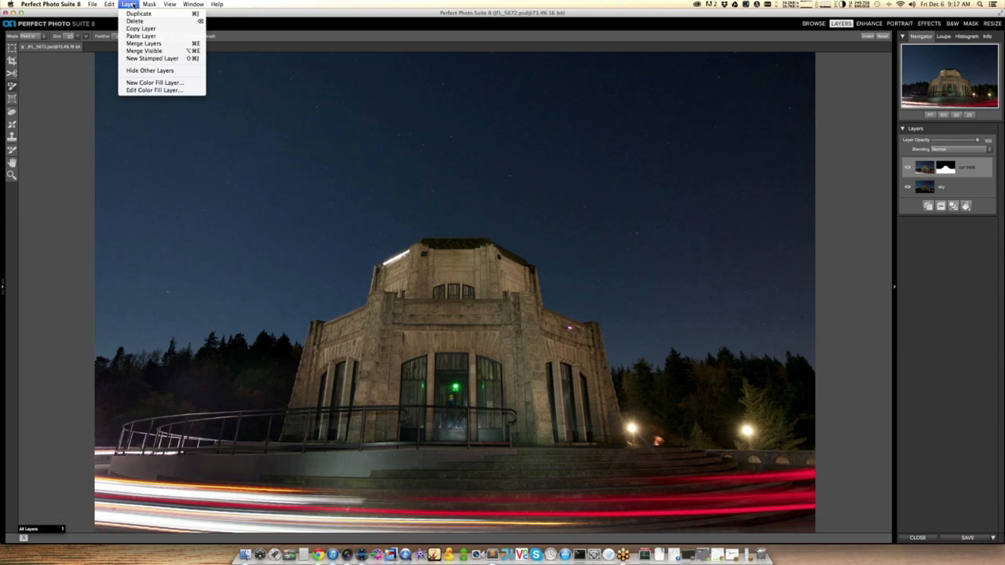
click(180, 59)
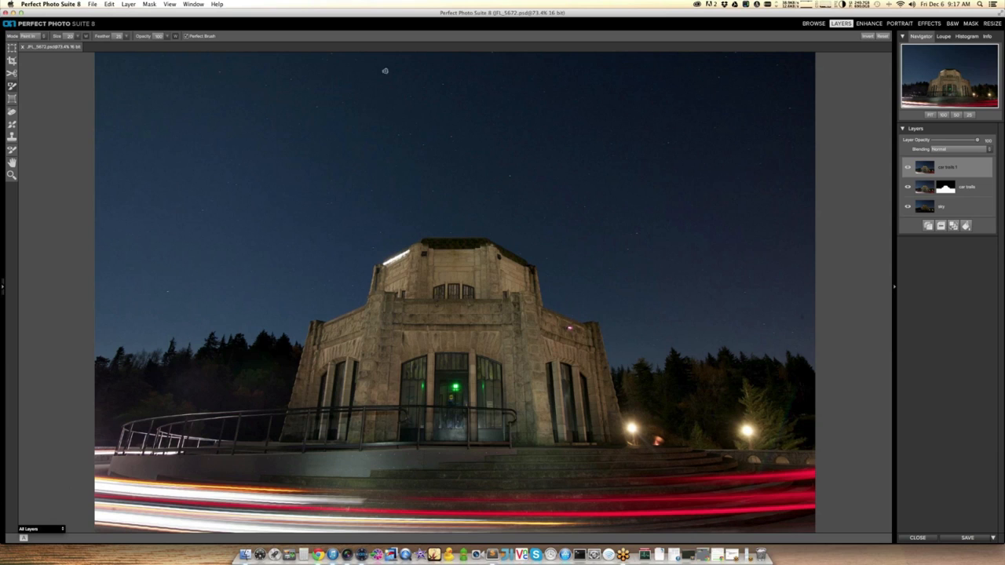
click(128, 5)
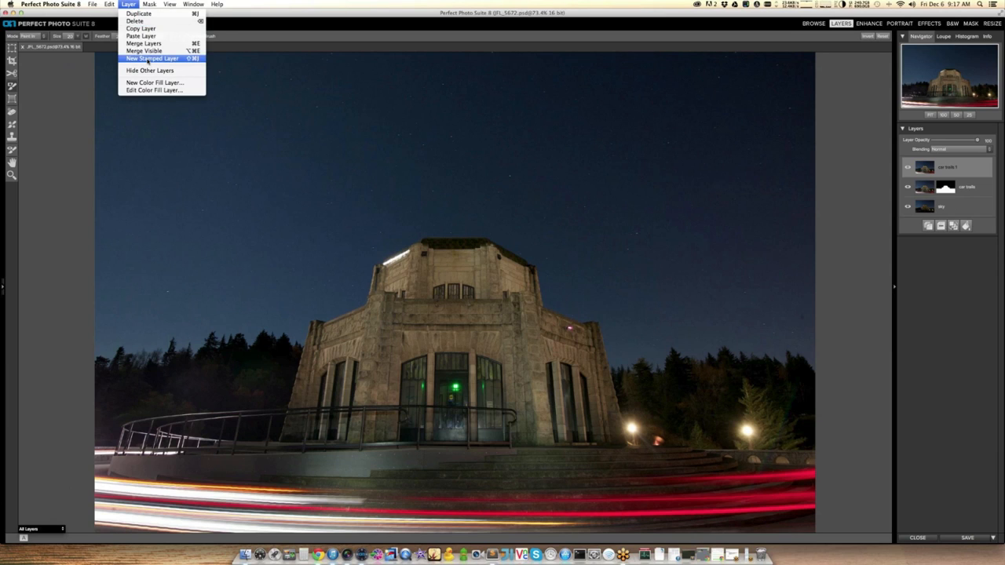
click(147, 60)
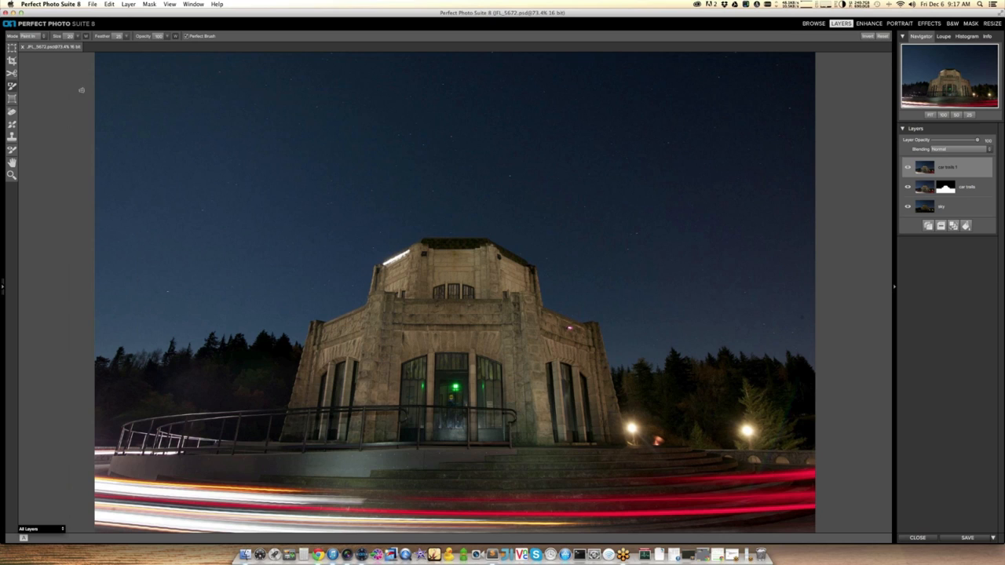
- Remove the small spots in the sky and the bright spot on the building's upper wall with the Perfect Eraser
click(12, 112)
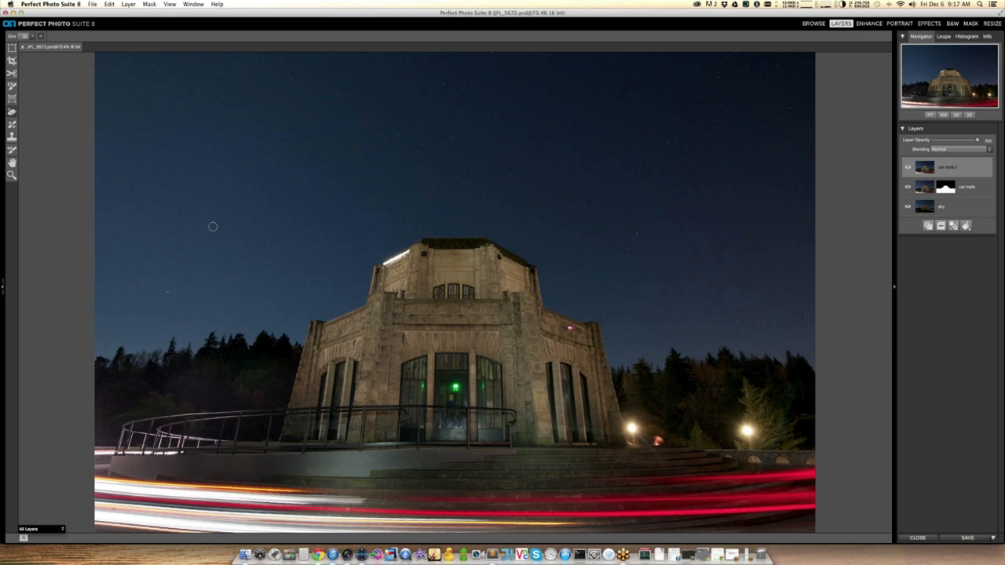
click(314, 241)
click(801, 318)
- Erase the glowing lamp and its post in front of the large tree with the Perfect Eraser
key(z)
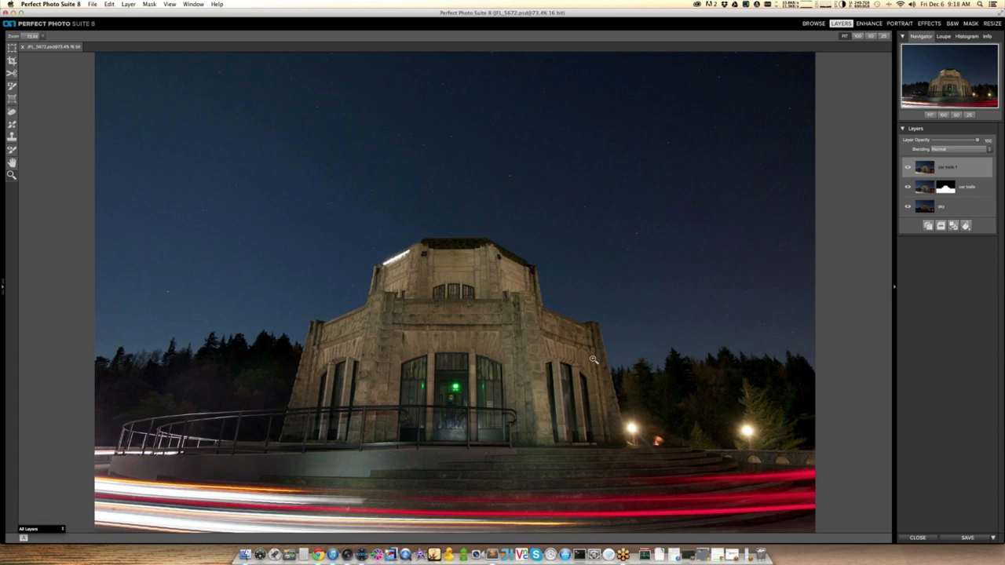
drag(578, 347, 815, 502)
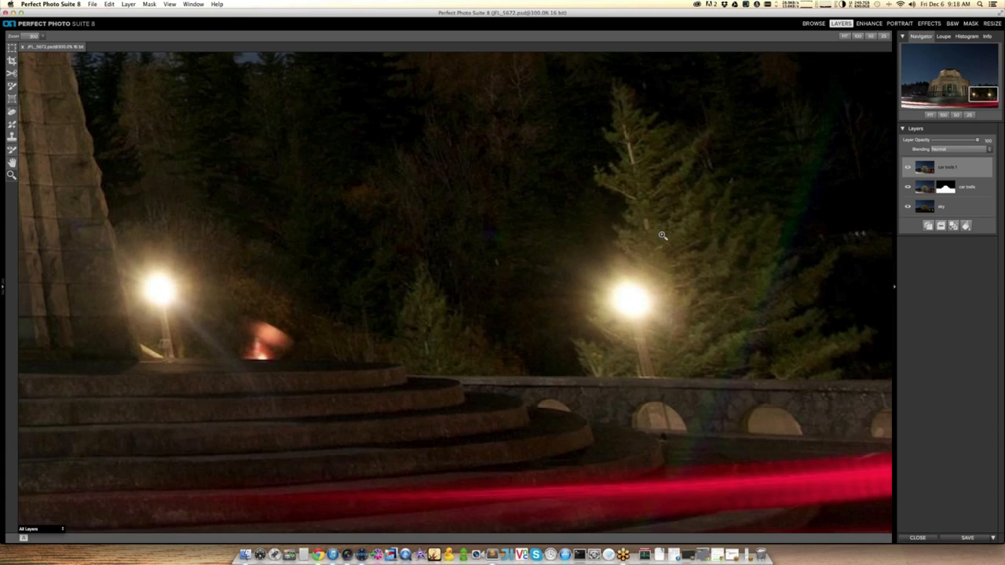
key(h)
drag(481, 228, 593, 253)
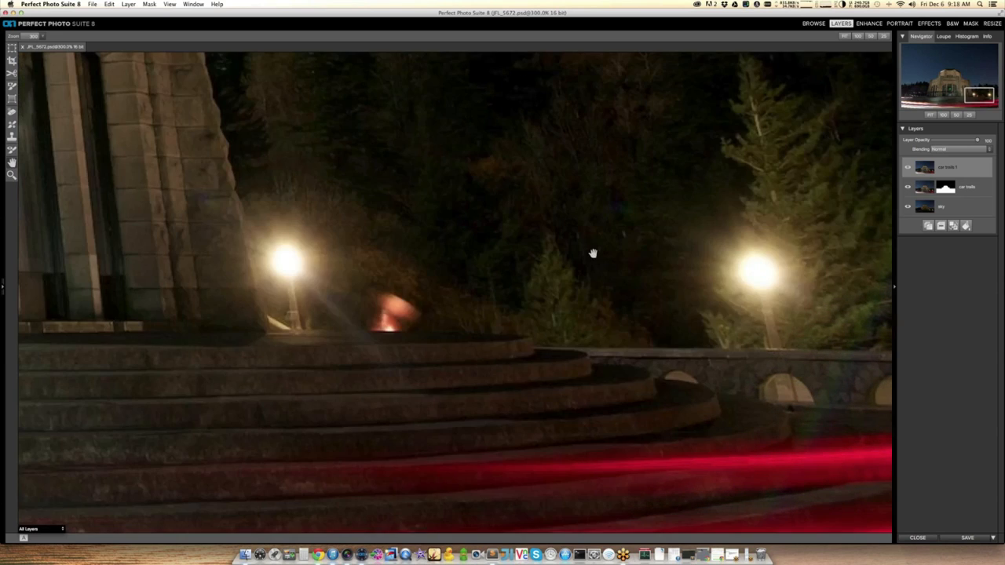
mouse_move(370, 212)
mouse_down()
mouse_move(484, 237)
mouse_move(503, 168)
mouse_move(463, 102)
mouse_move(352, 285)
mouse_move(399, 202)
mouse_move(375, 251)
mouse_move(347, 232)
mouse_move(26, 229)
mouse_up()
click(12, 112)
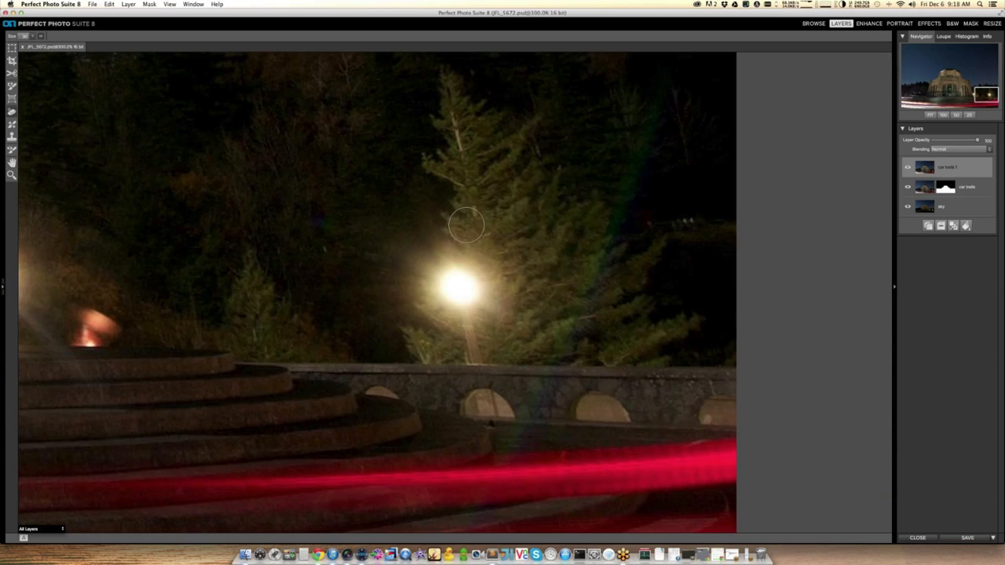
mouse_move(463, 250)
mouse_down()
mouse_move(431, 249)
mouse_move(437, 313)
mouse_move(461, 343)
mouse_move(490, 345)
mouse_move(443, 283)
mouse_move(460, 274)
mouse_move(490, 325)
mouse_move(515, 328)
mouse_move(497, 264)
mouse_move(465, 248)
mouse_move(520, 309)
mouse_move(508, 328)
mouse_move(443, 340)
mouse_move(477, 343)
mouse_up()
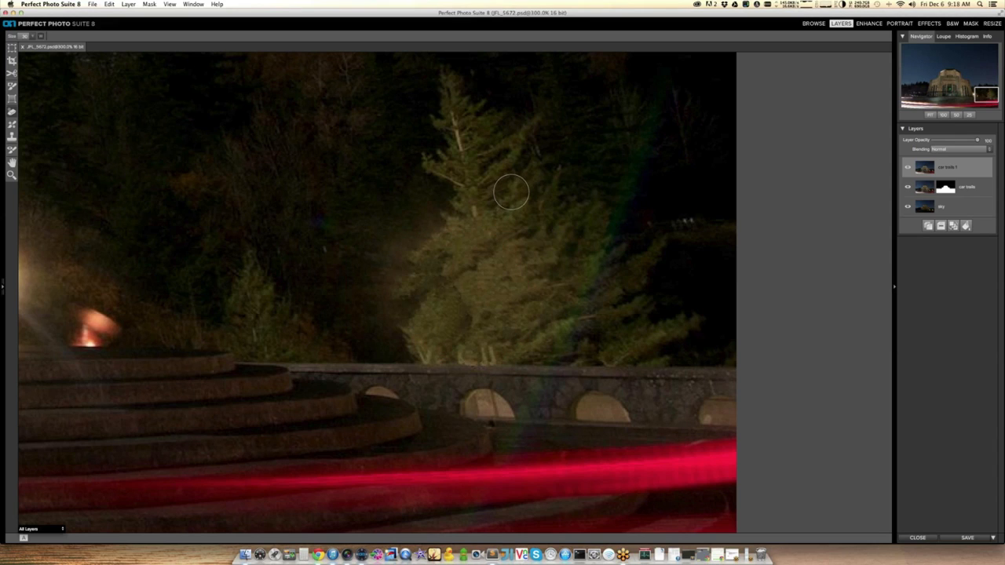
- Compare the tree before and after the lamp removal by undoing and redoing the erase
key(super+z)
key(super+shift+z)
key(super+z)
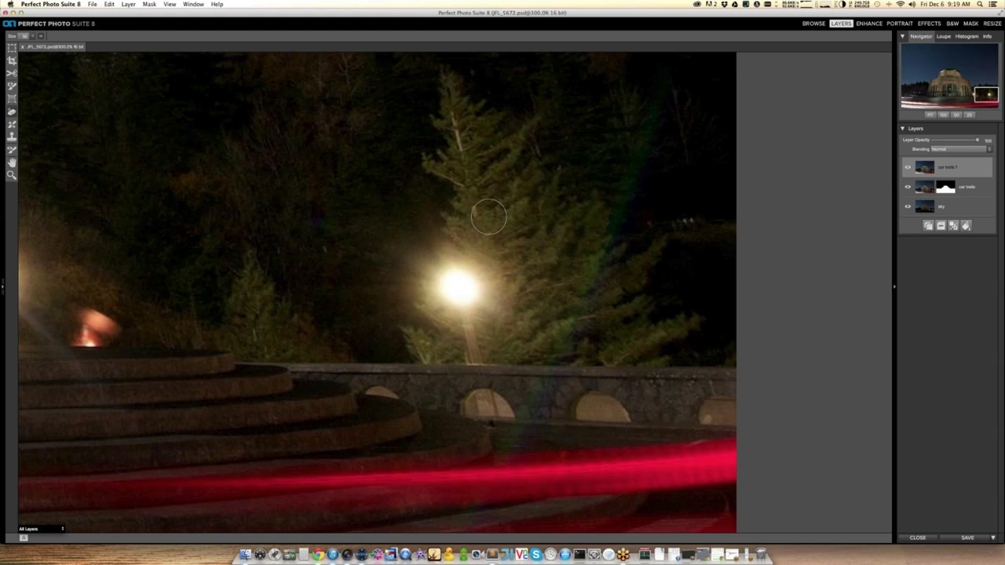
key(super+shift+z)
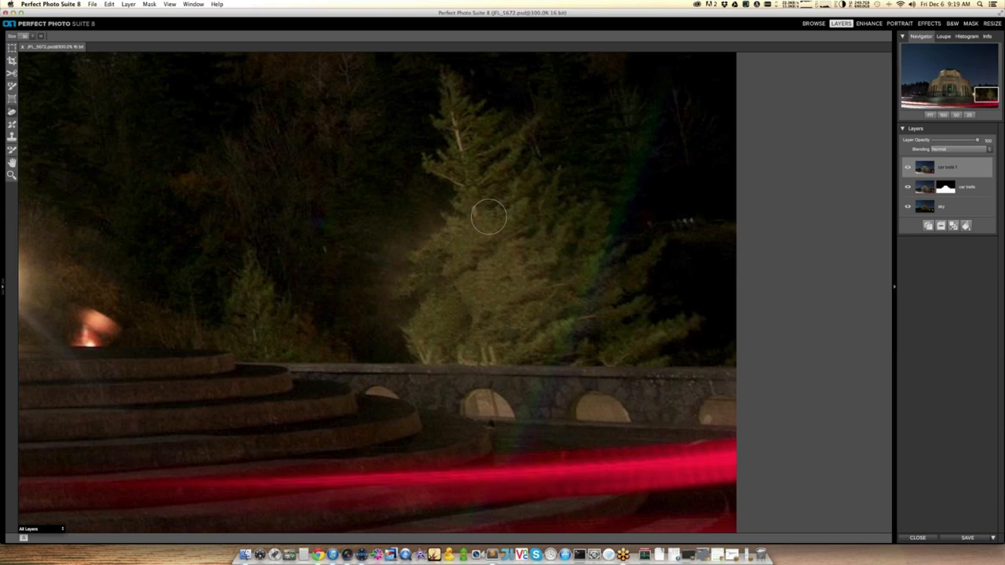
- Erase the leftover traces of the lamp and post in the lower part of the tree
drag(458, 338, 482, 350)
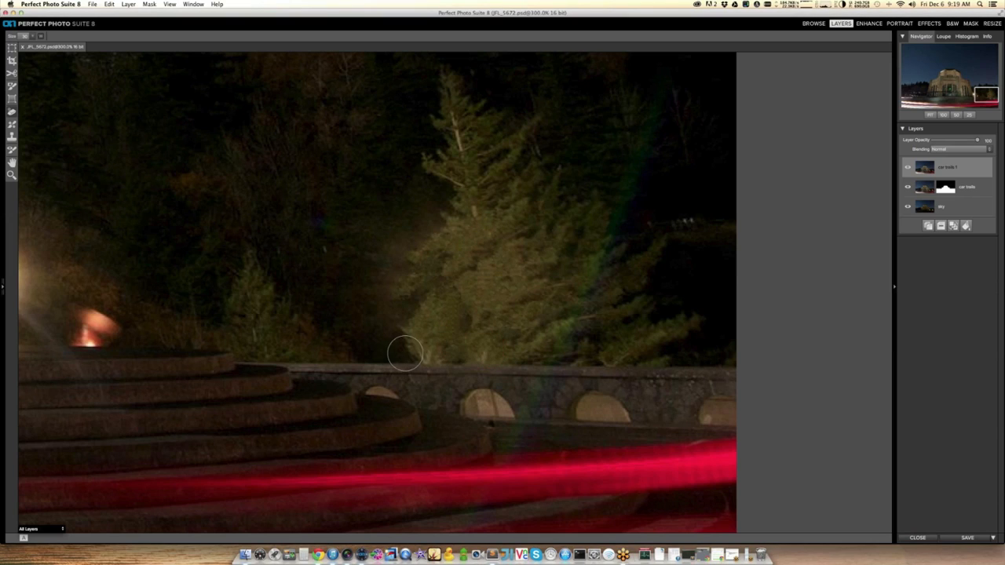
click(431, 341)
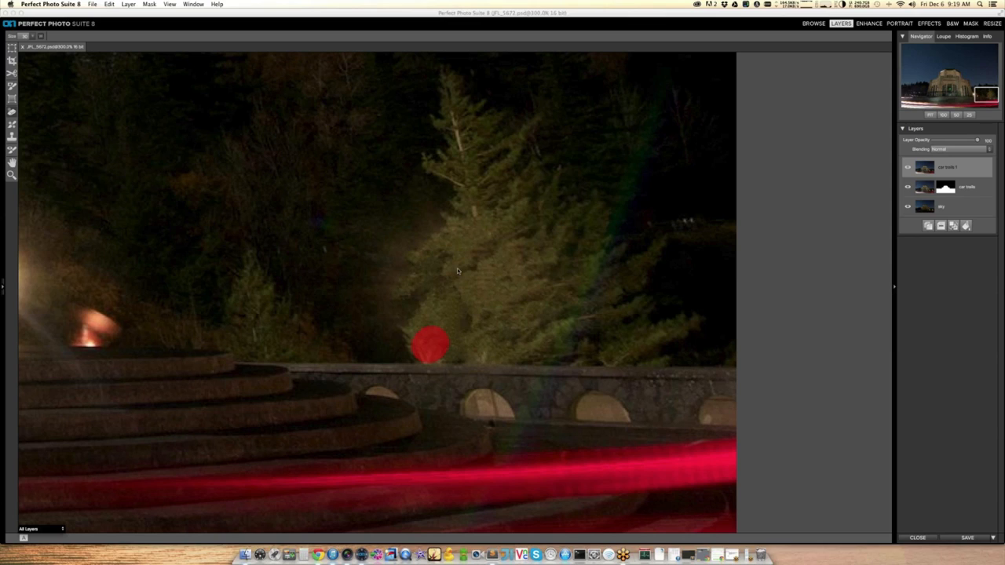
drag(456, 292, 456, 334)
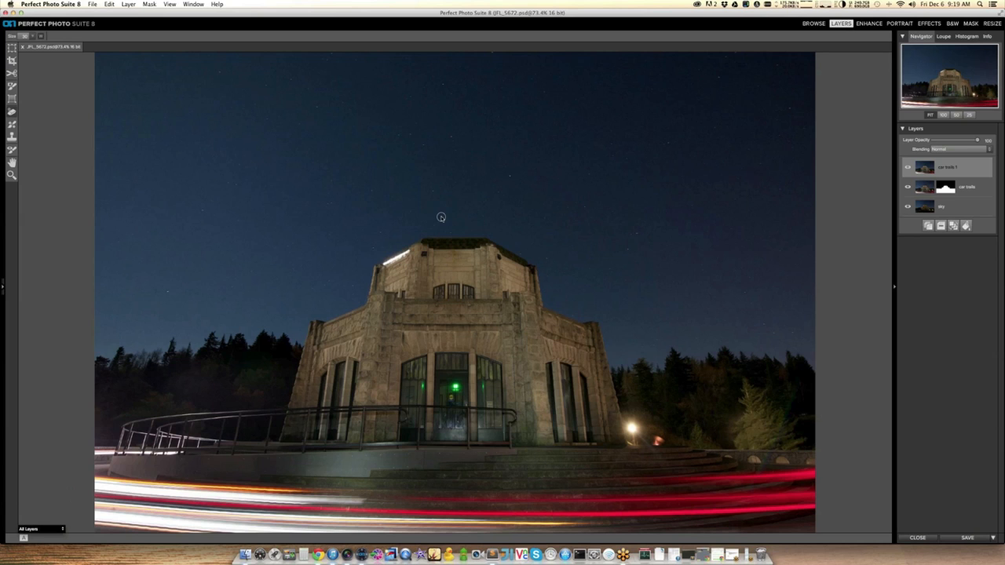
key(z)
drag(717, 374, 813, 467)
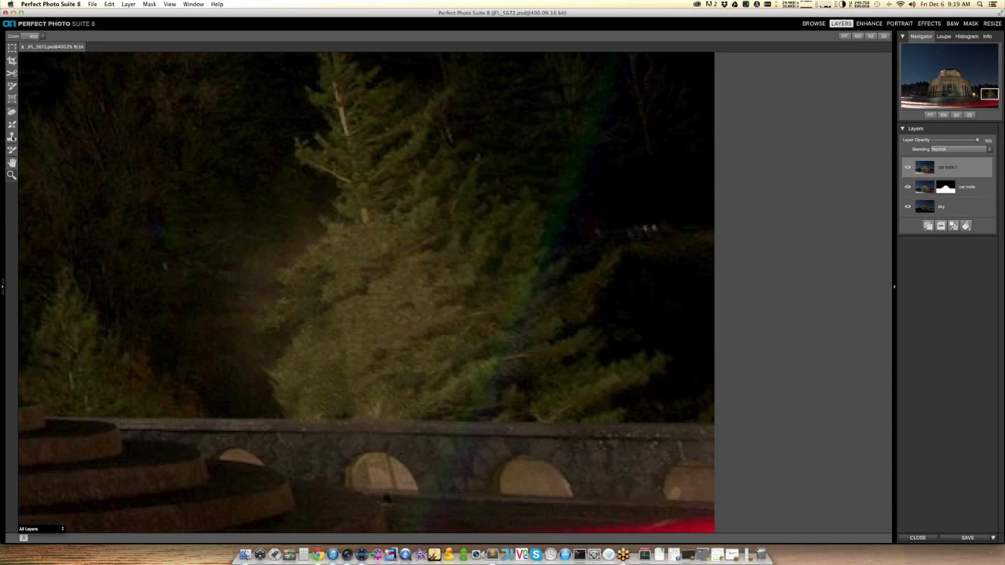
- Try to clone dark background foliage over the haze along the large tree's left edge with a size 25 Clone Stamp, and undo the strokes
click(12, 137)
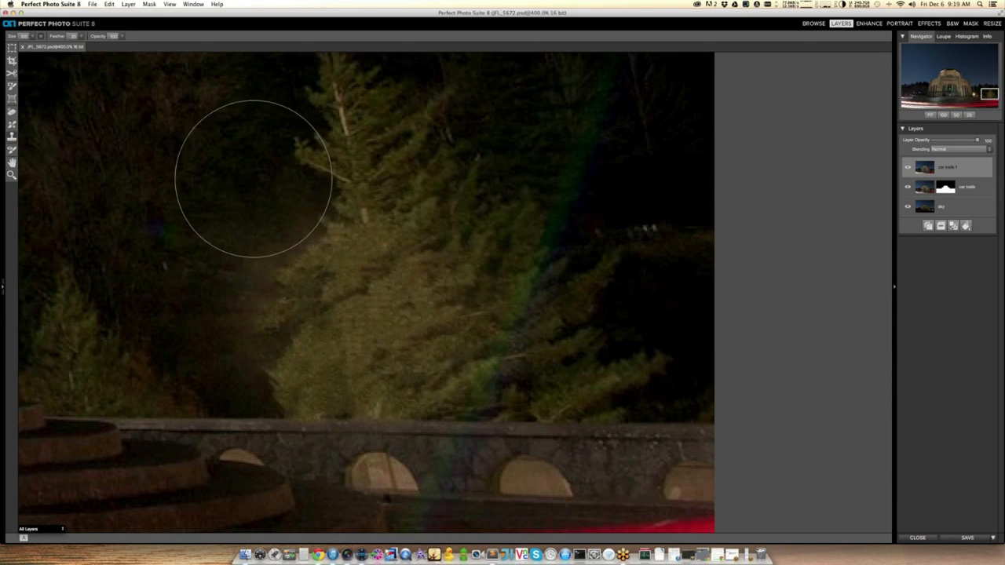
click(34, 36)
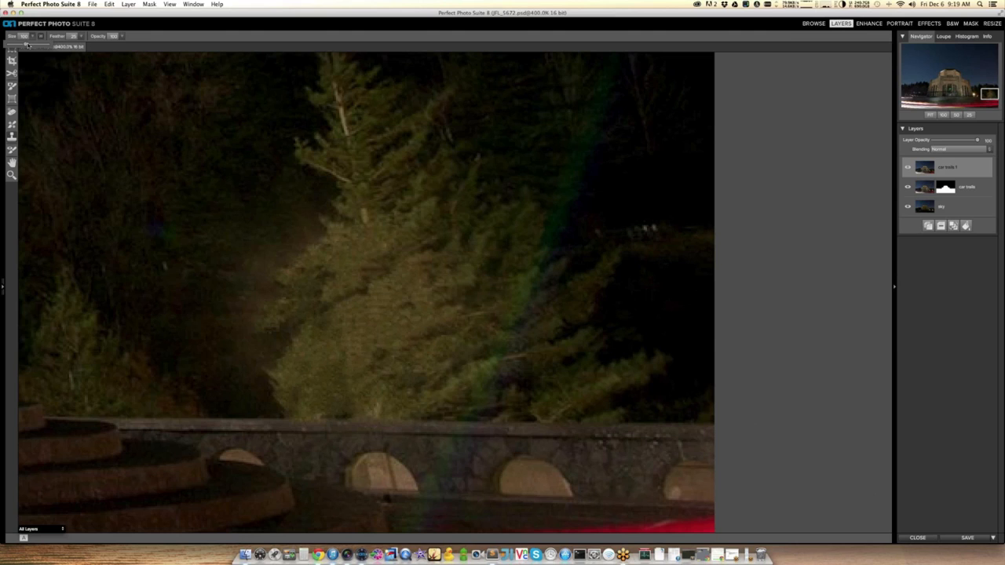
drag(23, 45, 18, 44)
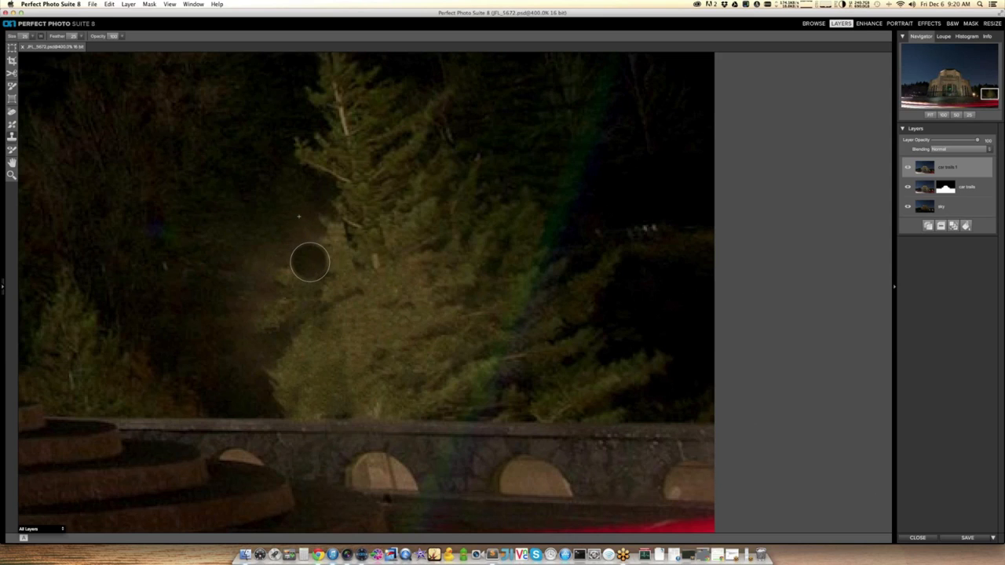
key(super+z)
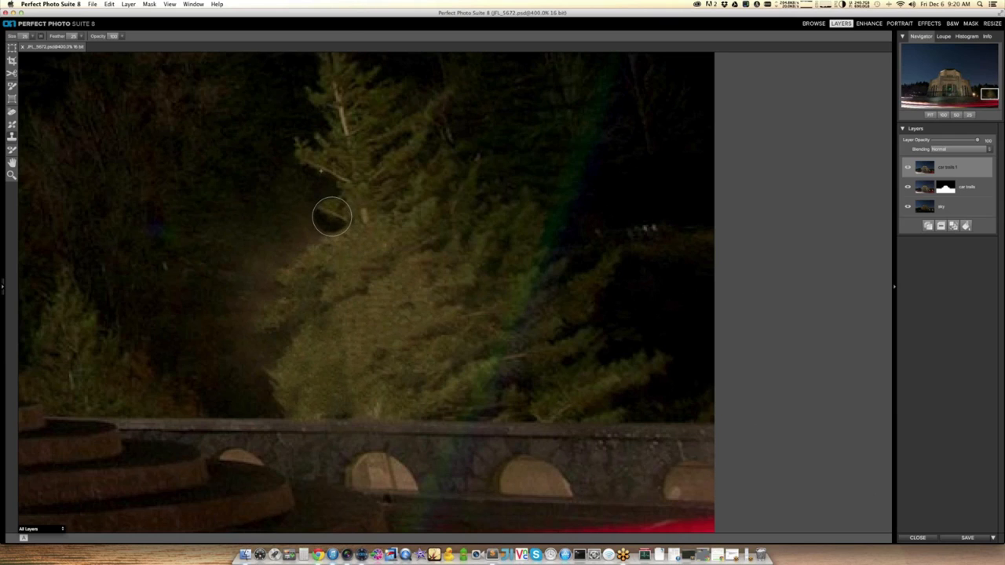
alt+click(322, 167)
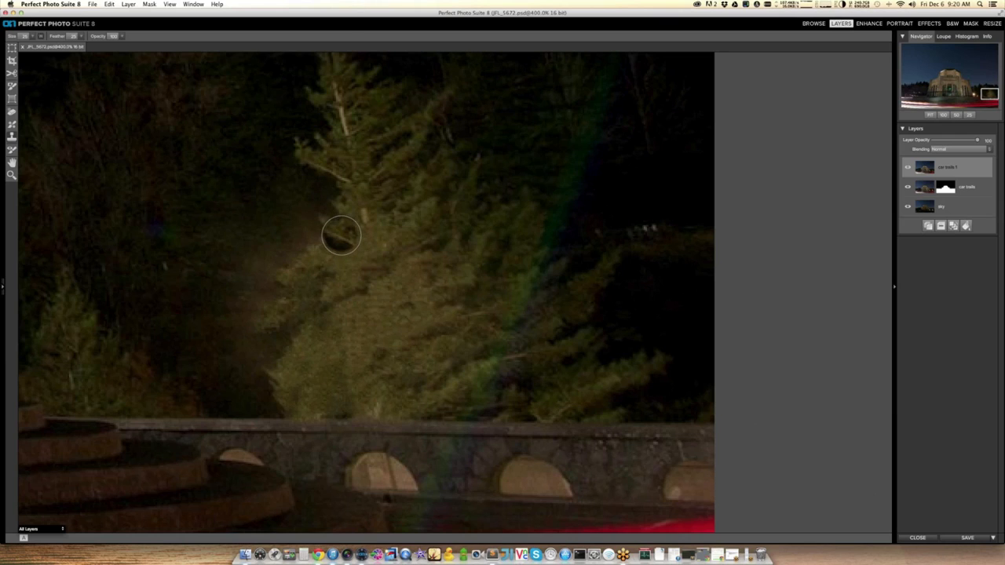
mouse_move(339, 235)
mouse_down()
mouse_move(304, 220)
mouse_move(305, 256)
mouse_move(300, 231)
mouse_move(287, 224)
mouse_move(294, 256)
mouse_move(276, 280)
mouse_move(274, 315)
mouse_move(279, 271)
mouse_move(330, 215)
mouse_move(282, 217)
mouse_move(268, 311)
mouse_move(286, 388)
mouse_up()
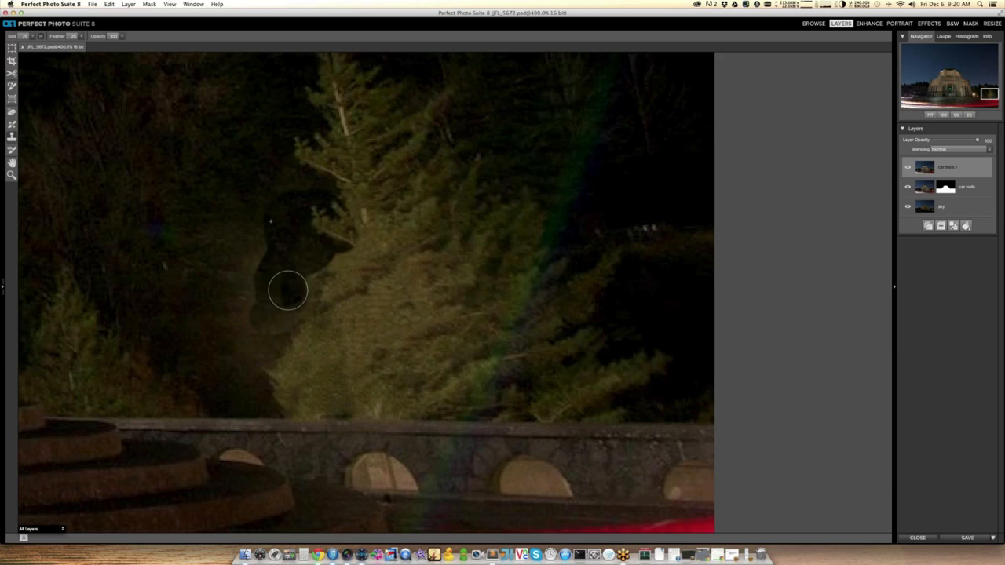
key(super+z)
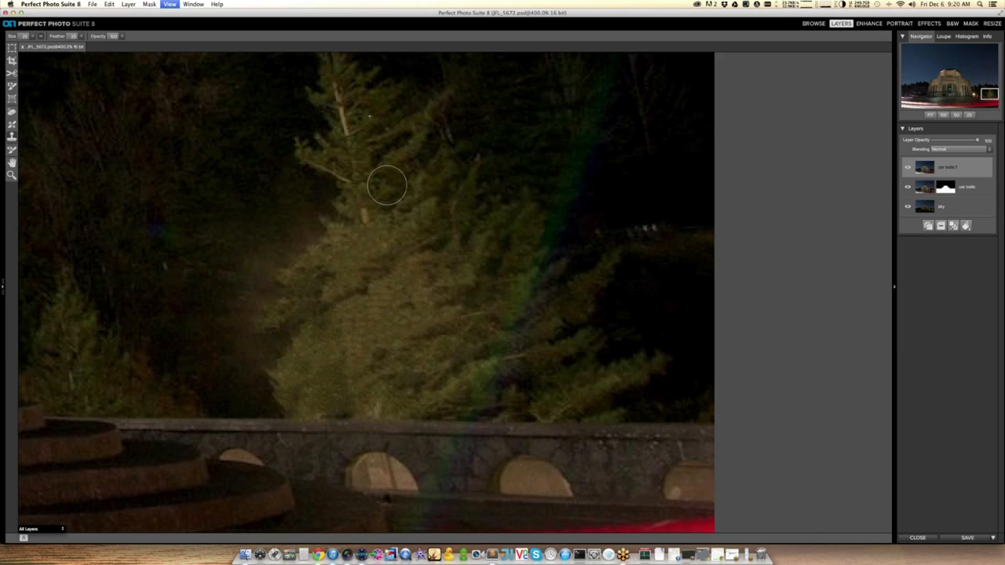
- Set the Clone Stamp brush to size 70 with a softer feather for the bright lamp beside the building
key(super+0)
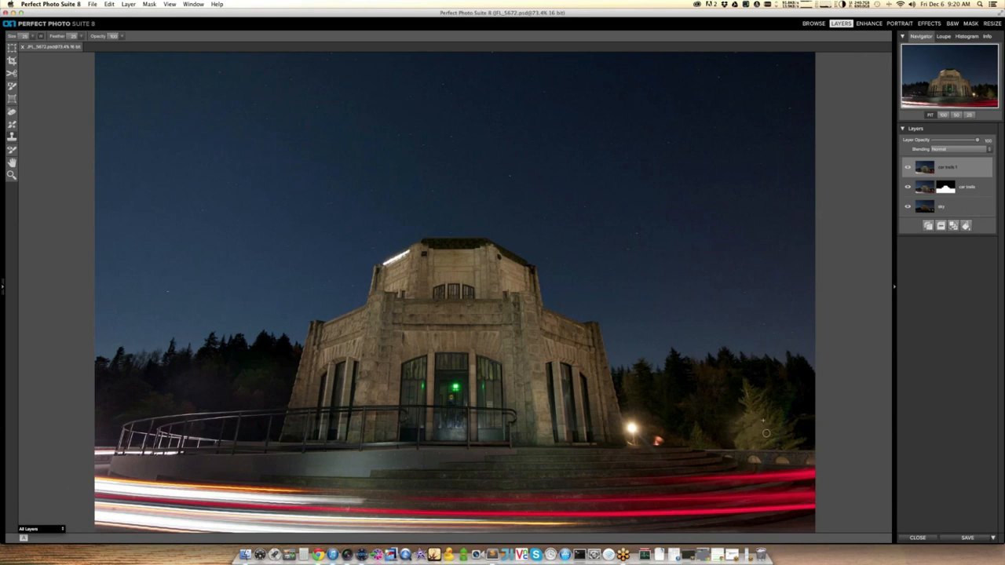
key(z)
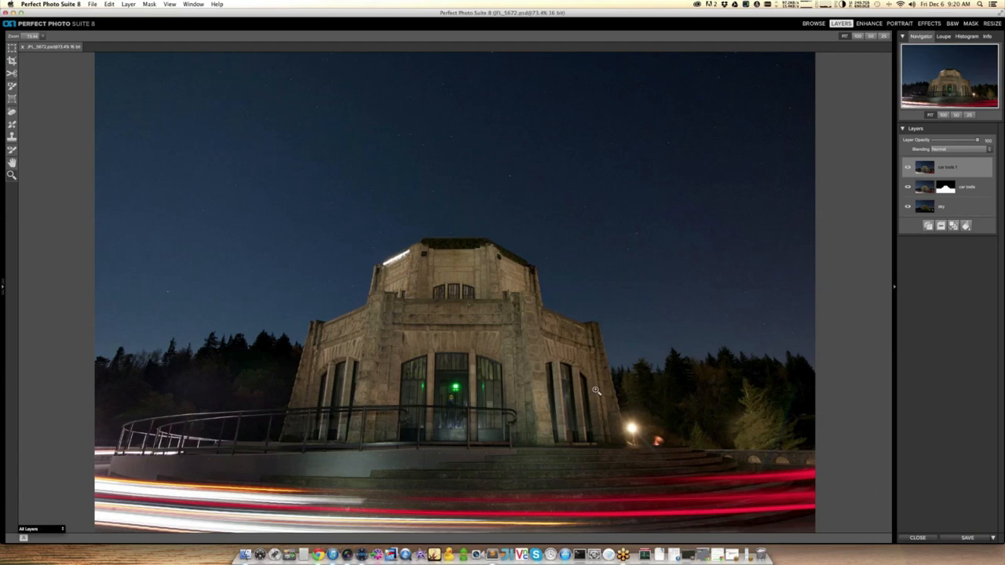
drag(600, 385, 724, 476)
key(h)
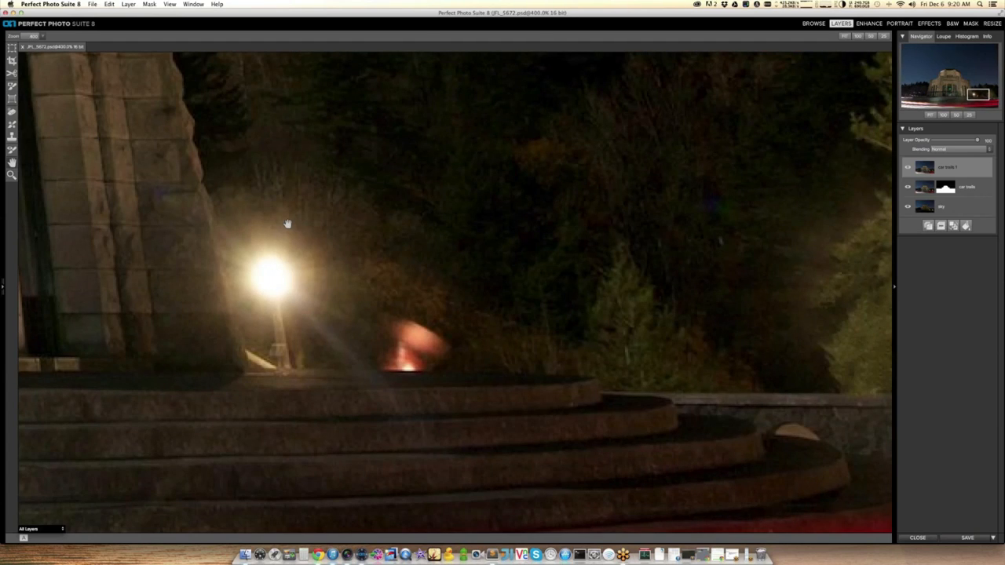
drag(304, 222, 411, 231)
click(12, 124)
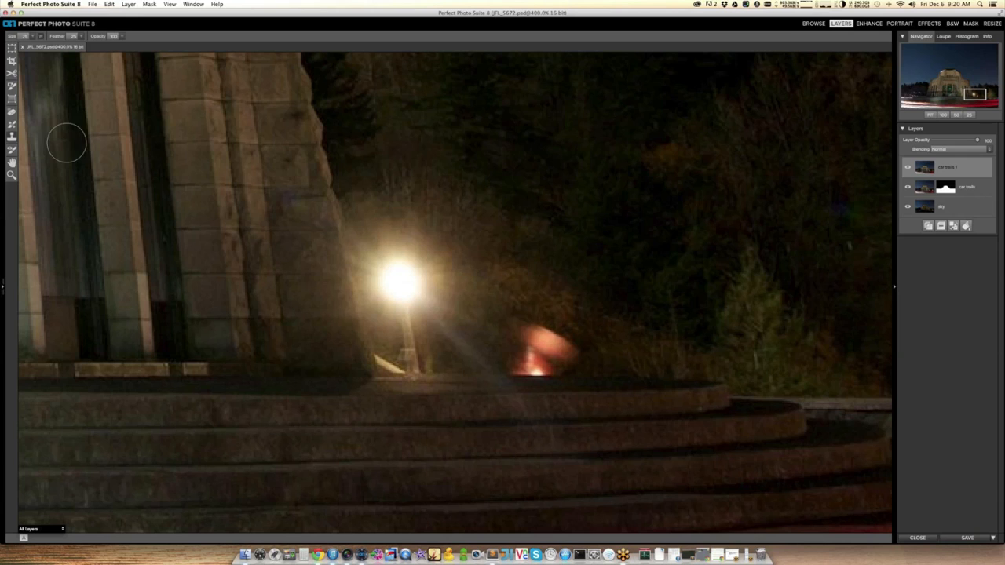
click(32, 38)
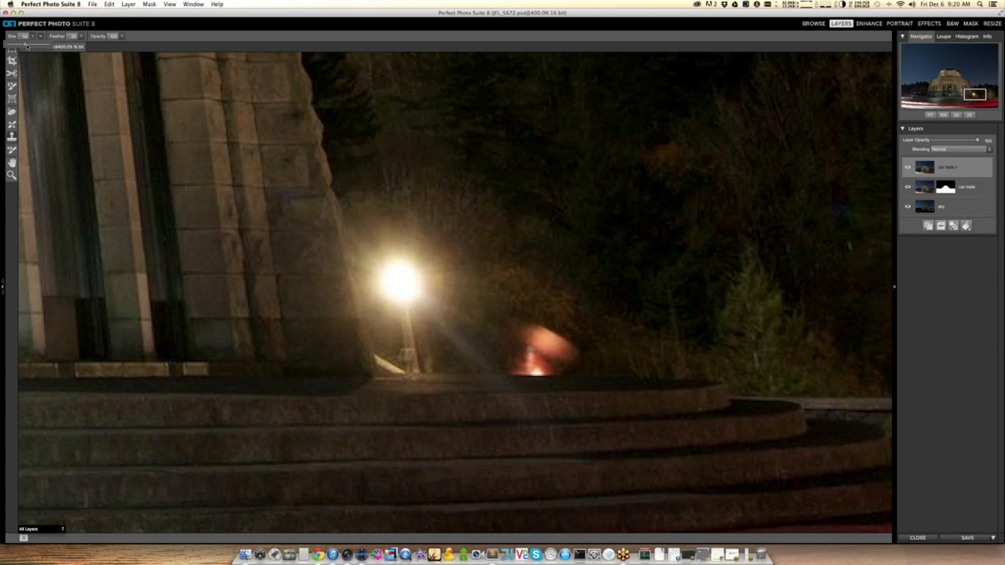
click(55, 49)
click(81, 37)
click(33, 37)
click(23, 45)
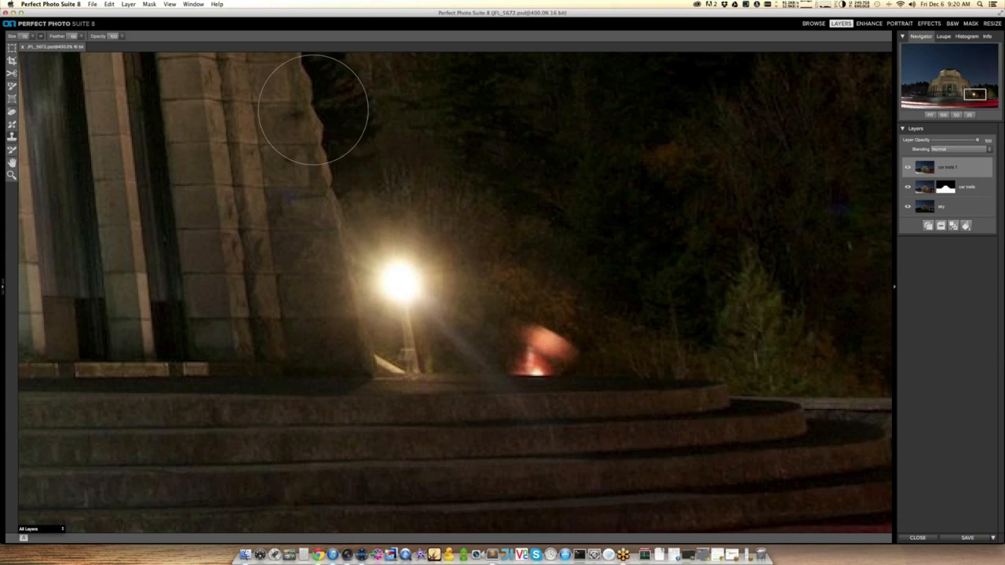
- Clone the building's edge and the dark trees over the glowing lamp, its post and the red light beside the building
key(h)
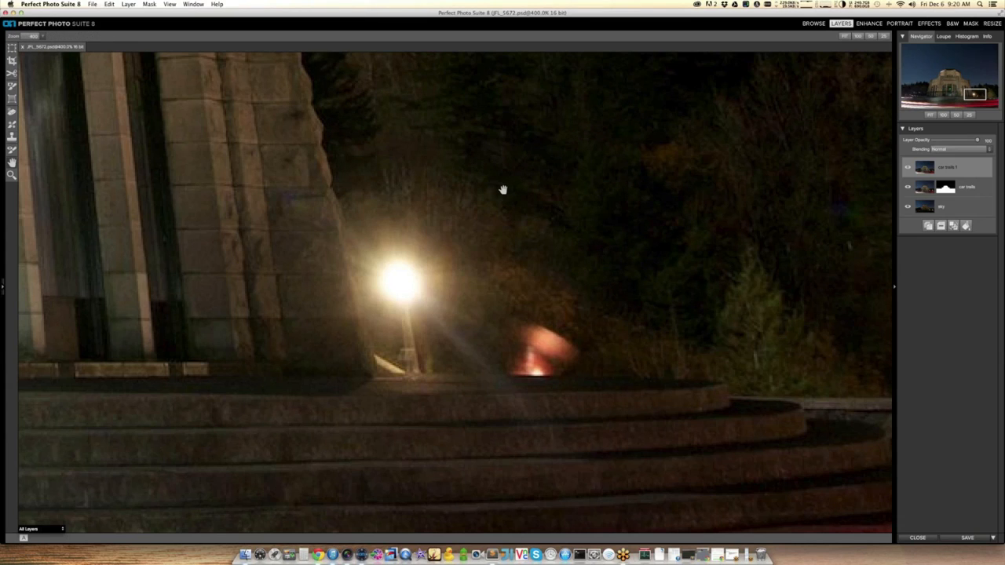
drag(502, 189, 503, 271)
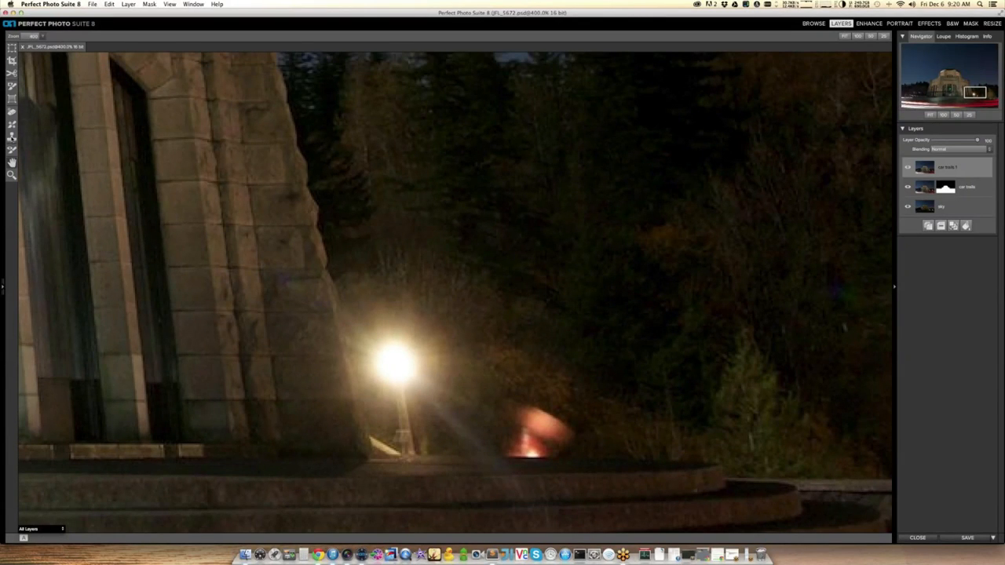
click(12, 138)
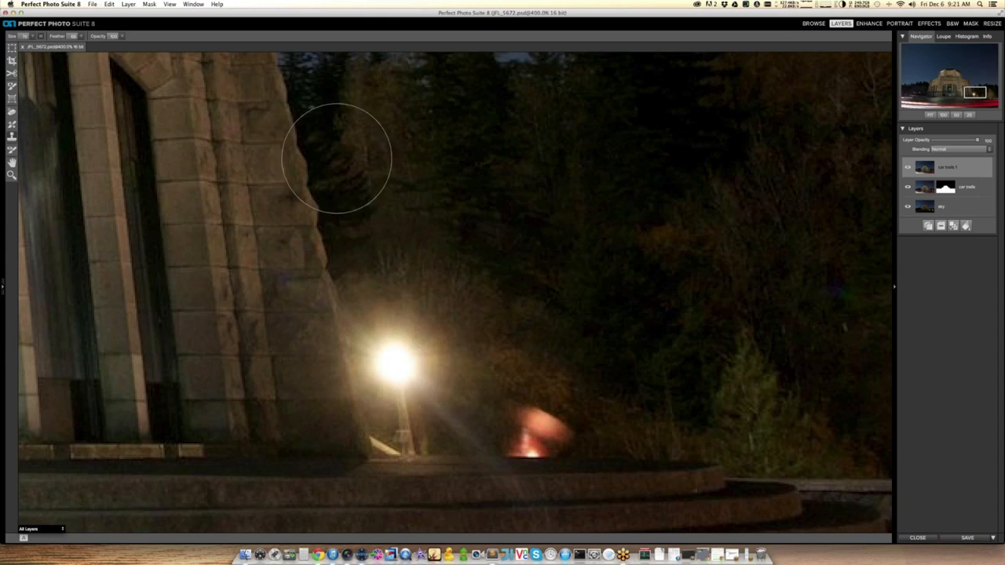
alt+click(294, 141)
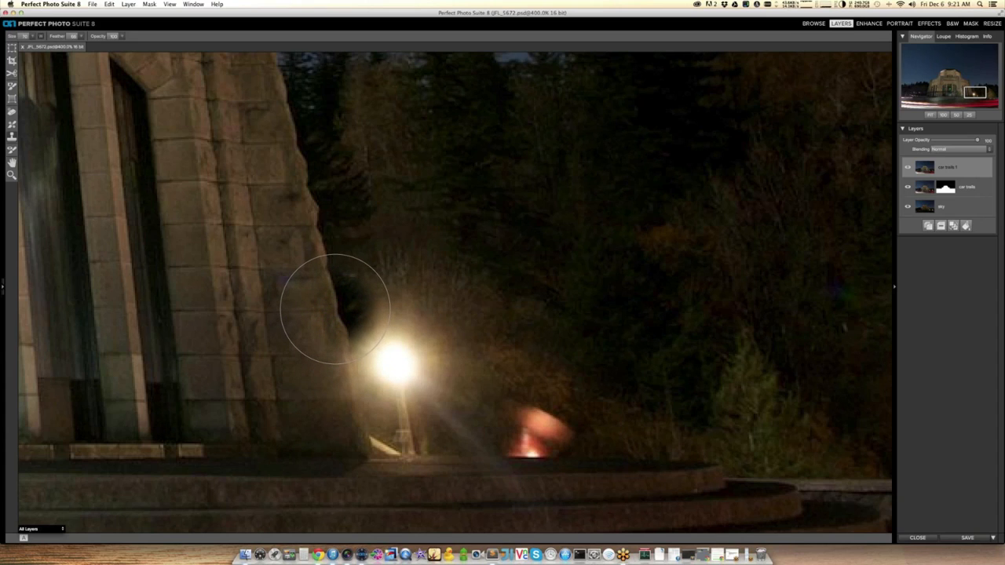
mouse_move(321, 314)
mouse_down()
mouse_move(363, 305)
mouse_move(386, 332)
mouse_move(394, 360)
mouse_move(381, 406)
mouse_move(417, 417)
mouse_move(400, 419)
mouse_move(449, 405)
mouse_move(403, 275)
mouse_move(485, 407)
mouse_move(541, 420)
mouse_move(526, 424)
mouse_move(535, 421)
mouse_move(466, 288)
mouse_move(505, 359)
mouse_move(575, 398)
mouse_move(535, 412)
mouse_move(648, 411)
mouse_move(586, 355)
mouse_up()
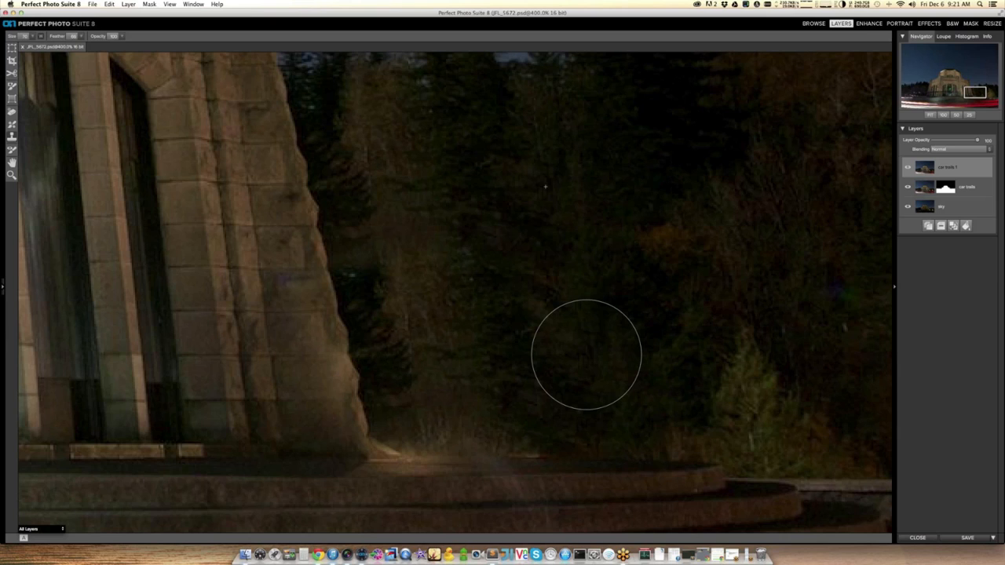
- Remove the green lamp in the entrance door and its green reflections in both side windows with the Perfect Eraser
key(super+0)
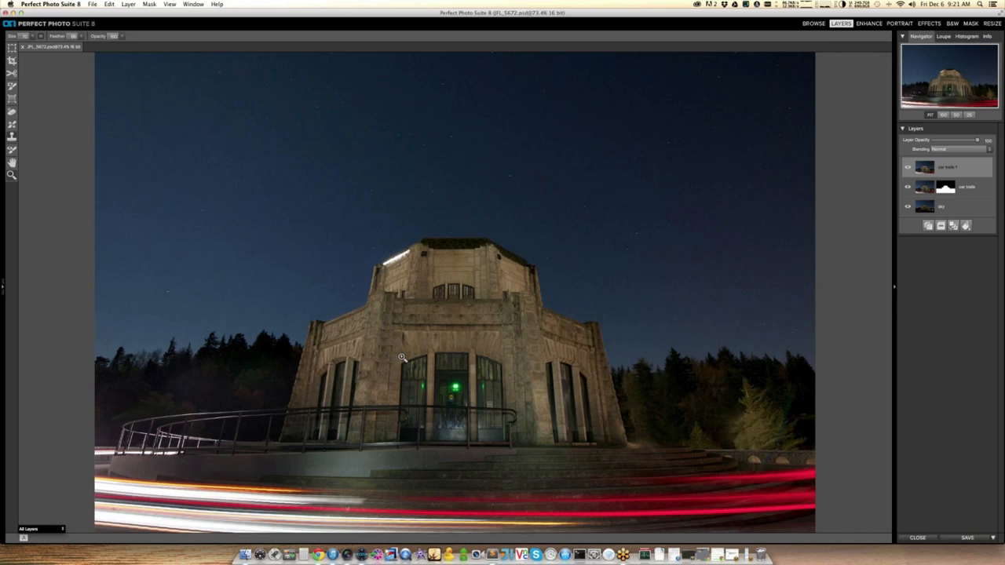
key(z)
drag(378, 332, 553, 468)
click(12, 111)
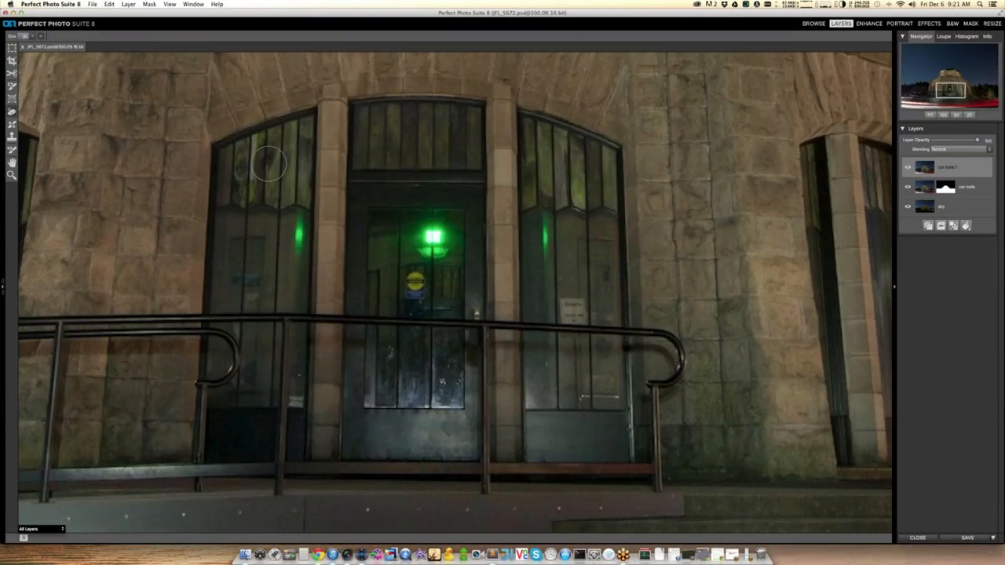
click(32, 36)
drag(299, 218, 297, 259)
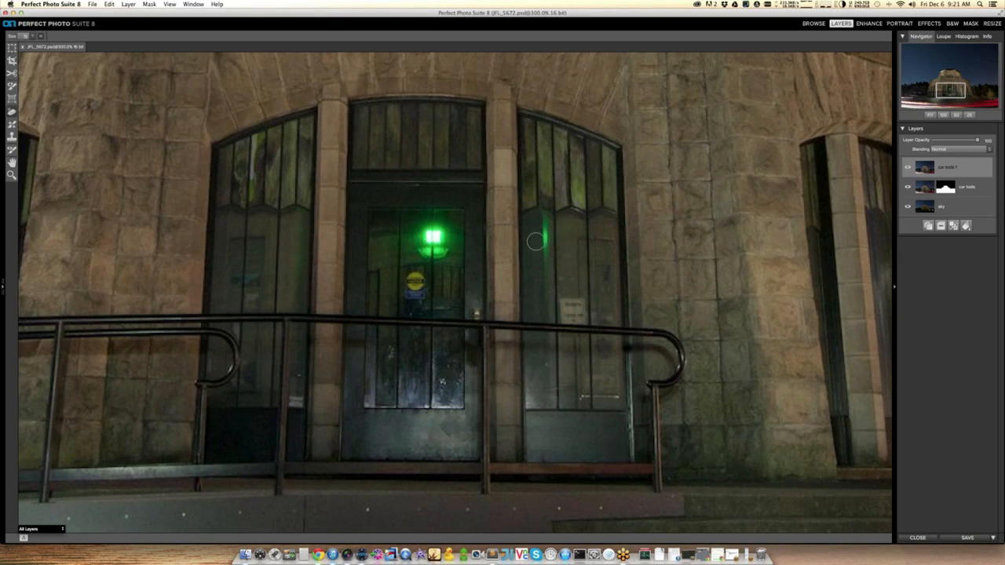
drag(543, 223, 543, 281)
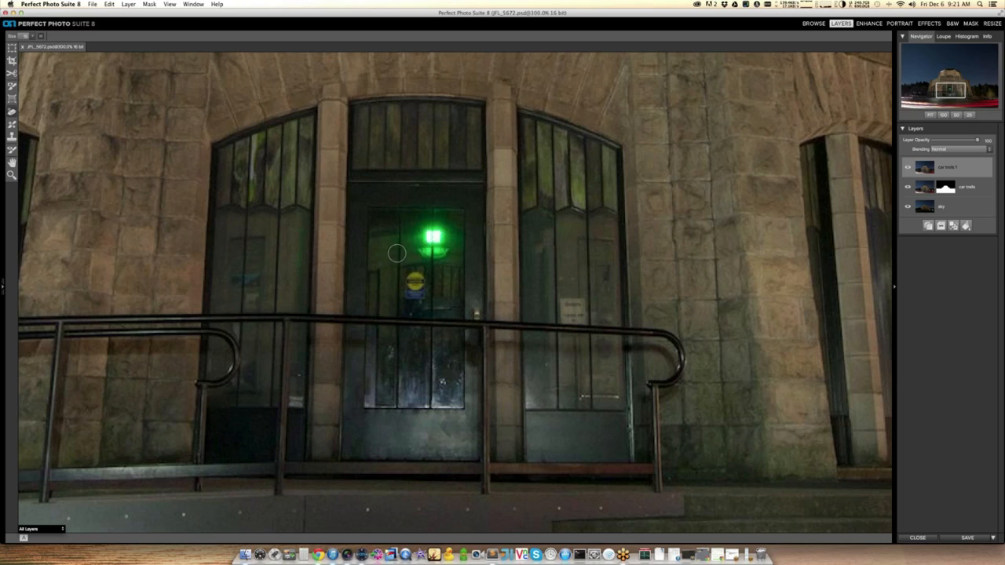
mouse_move(439, 248)
mouse_down()
mouse_move(425, 223)
mouse_move(441, 230)
mouse_move(445, 251)
mouse_move(434, 253)
mouse_move(446, 222)
mouse_move(420, 246)
mouse_up()
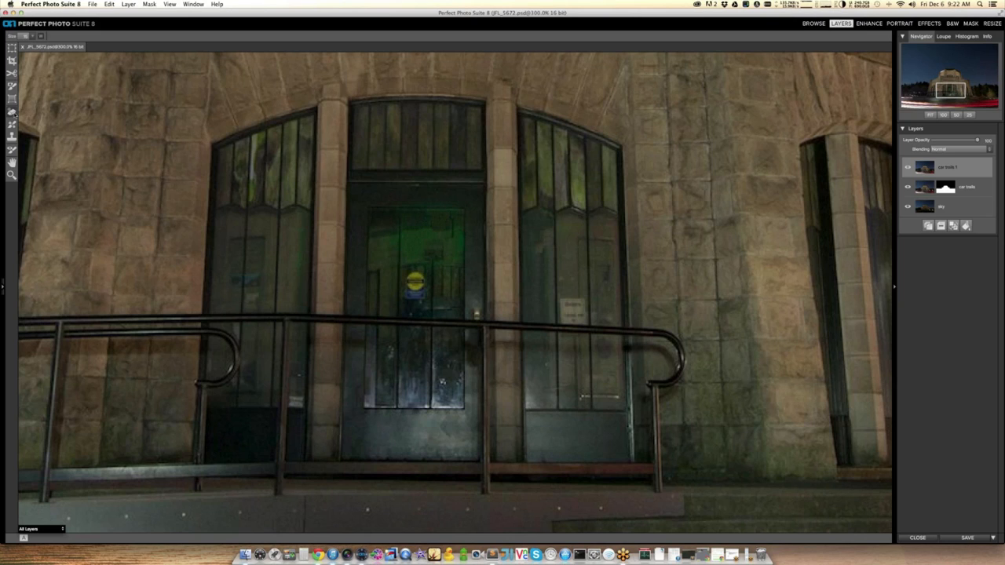
- Clone over the leftover green glow in the door's upper glass with a small Clone Stamp brush
click(11, 138)
click(33, 36)
drag(18, 45, 17, 45)
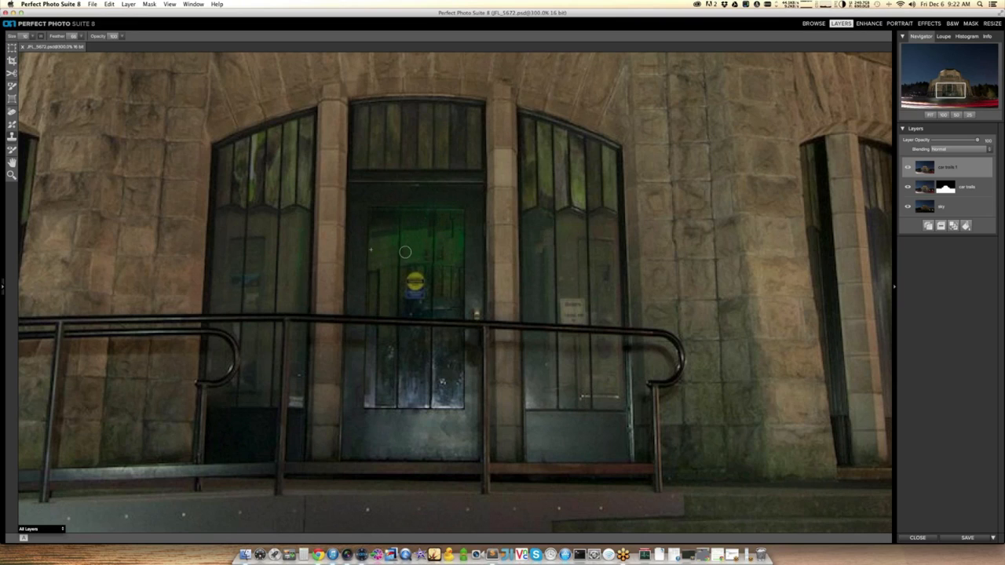
- Remove the yellow and blue sticker on the door and the notice in the adjacent window with the Perfect Eraser
click(14, 113)
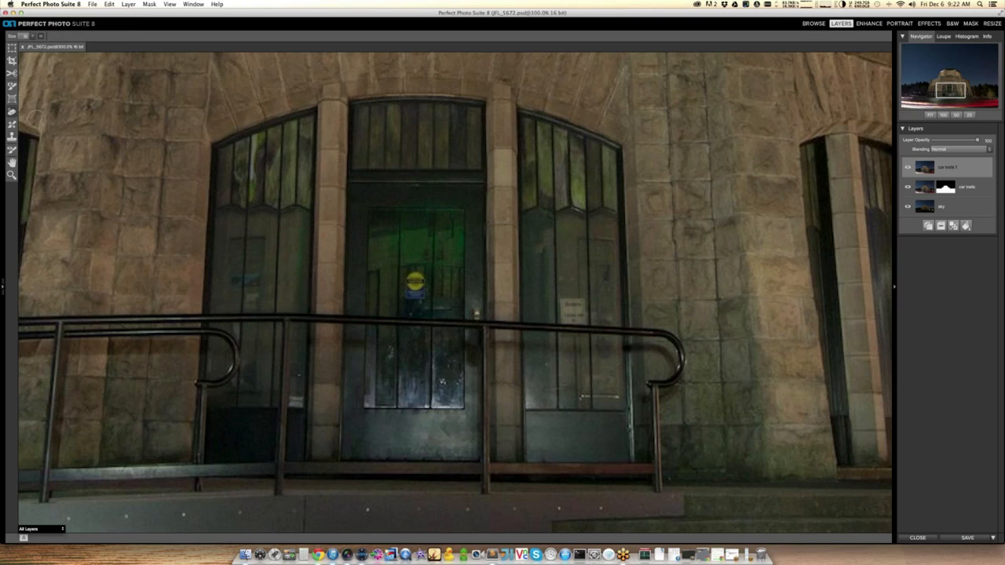
click(415, 278)
drag(415, 278, 408, 297)
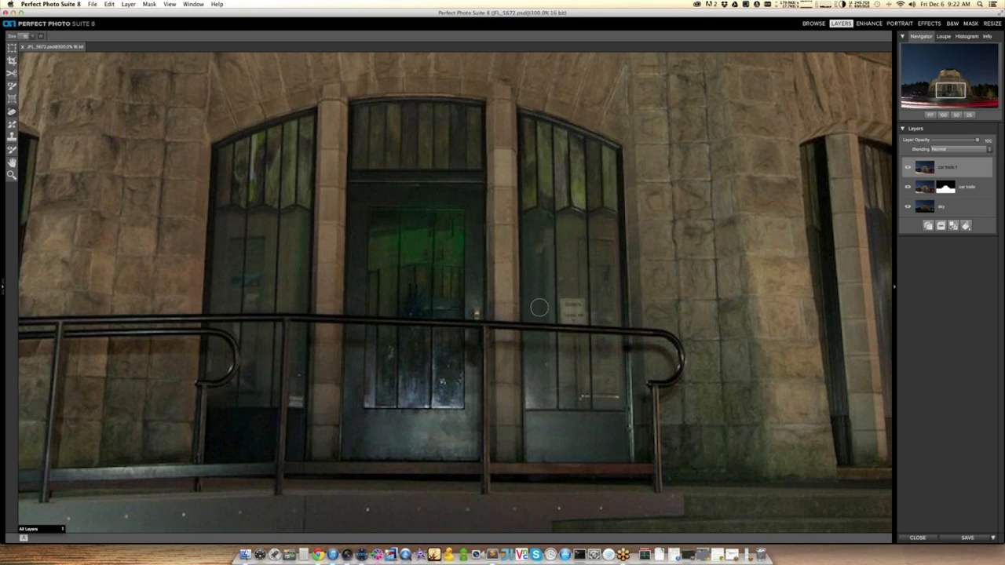
mouse_move(567, 300)
mouse_down()
mouse_move(583, 316)
mouse_move(581, 301)
mouse_move(554, 320)
mouse_up()
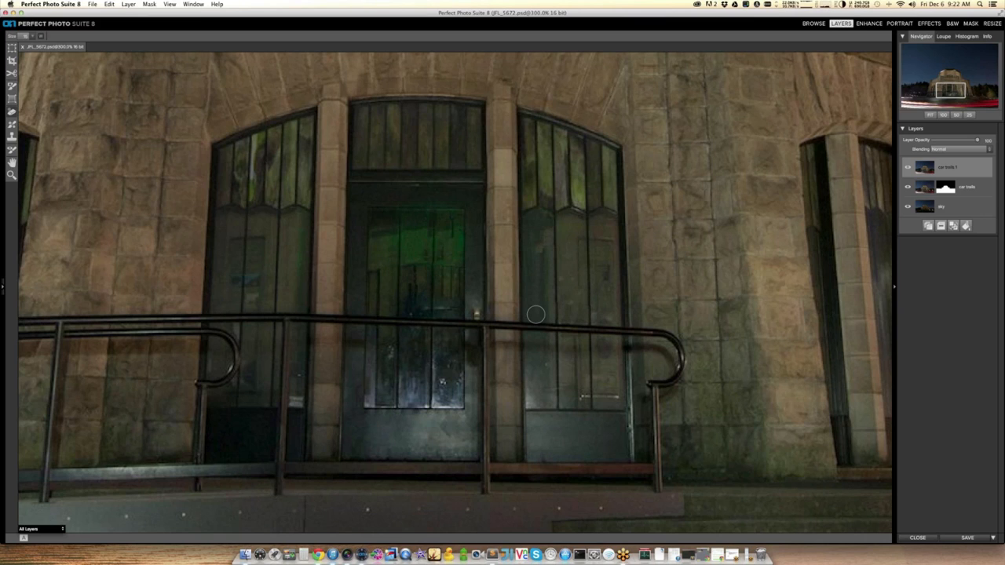
- Compare the whole picture with and without the retouched car trails layer by hiding and showing it
key(super+0)
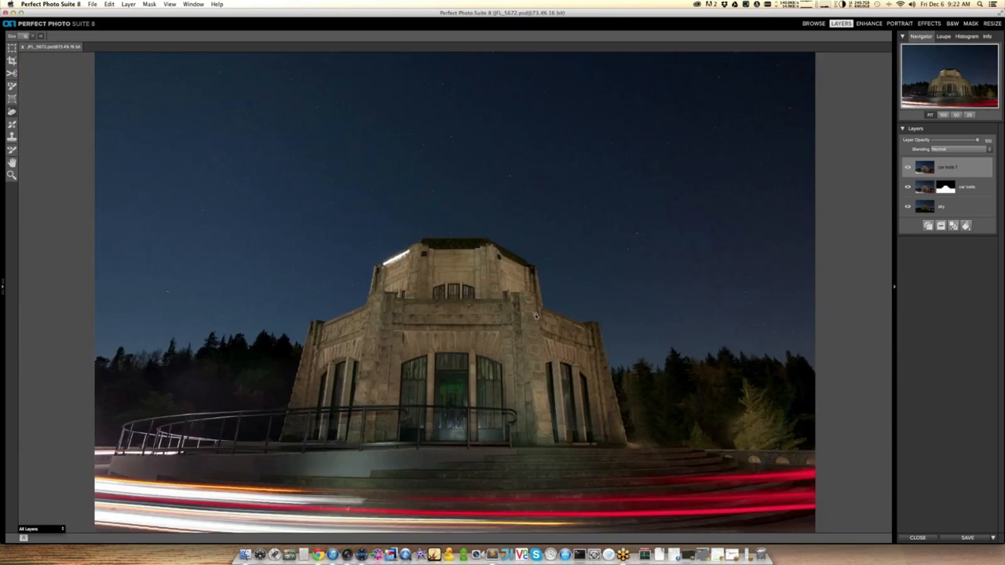
click(909, 168)
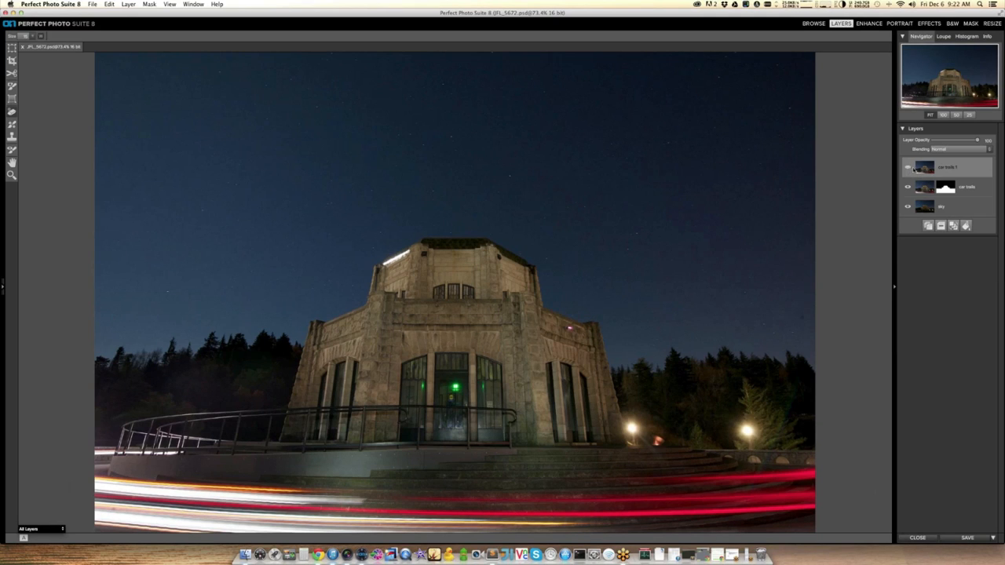
click(909, 167)
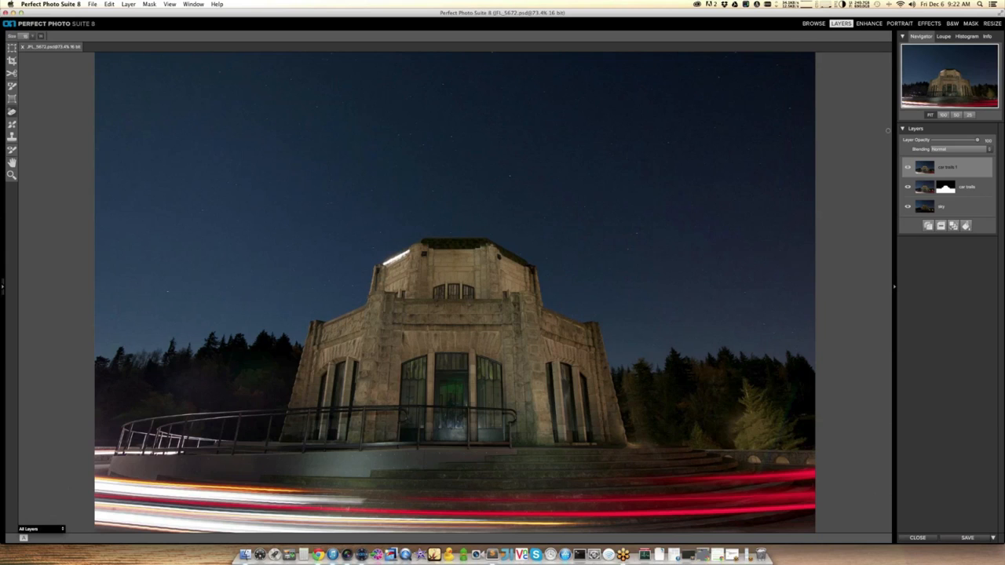
- Send the retouched layer to Effects, add the Tone Enhancer filter's Tonal Contrast preset, and hide the filter to compare
click(929, 24)
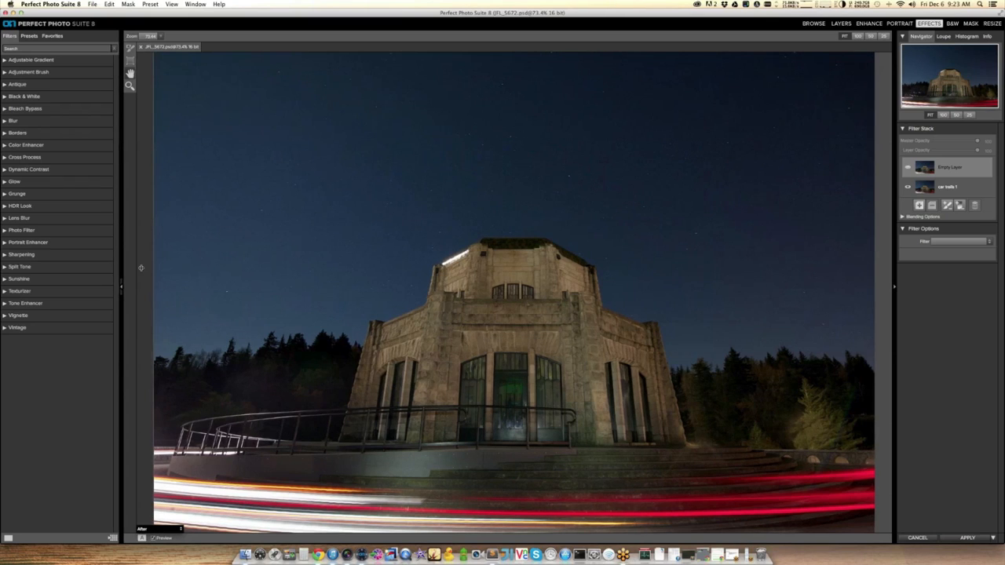
drag(141, 268, 137, 273)
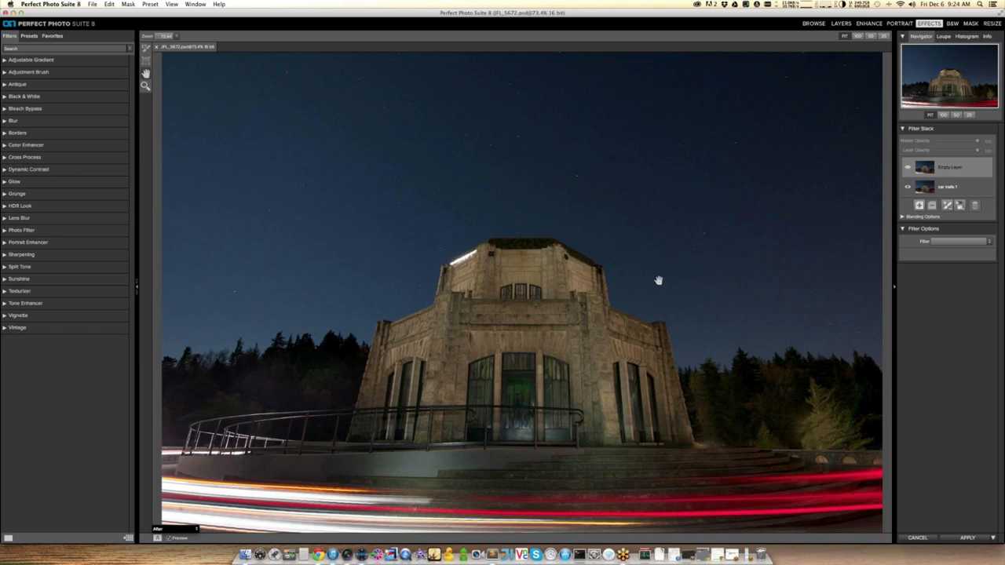
click(7, 304)
drag(133, 227, 133, 243)
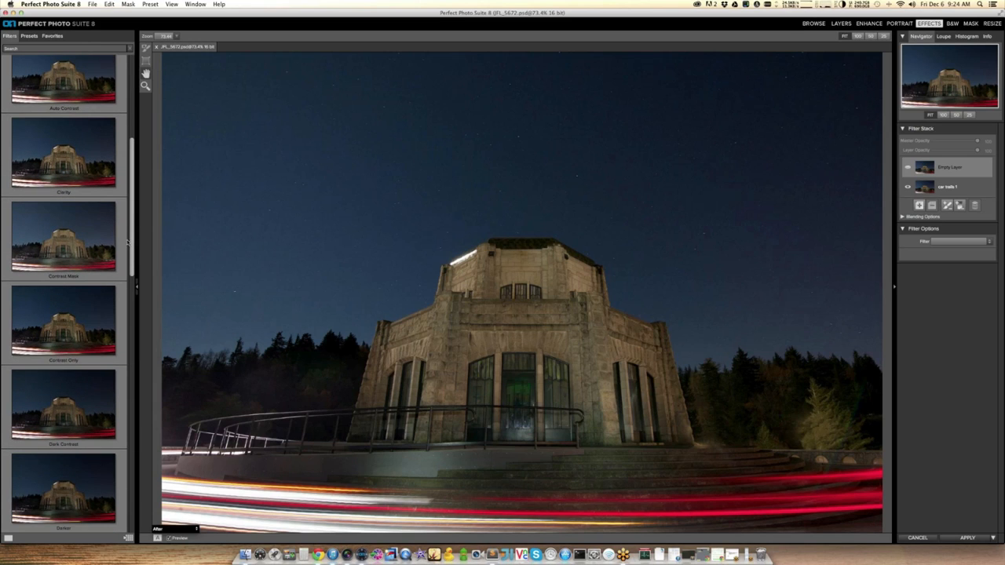
drag(133, 236, 132, 495)
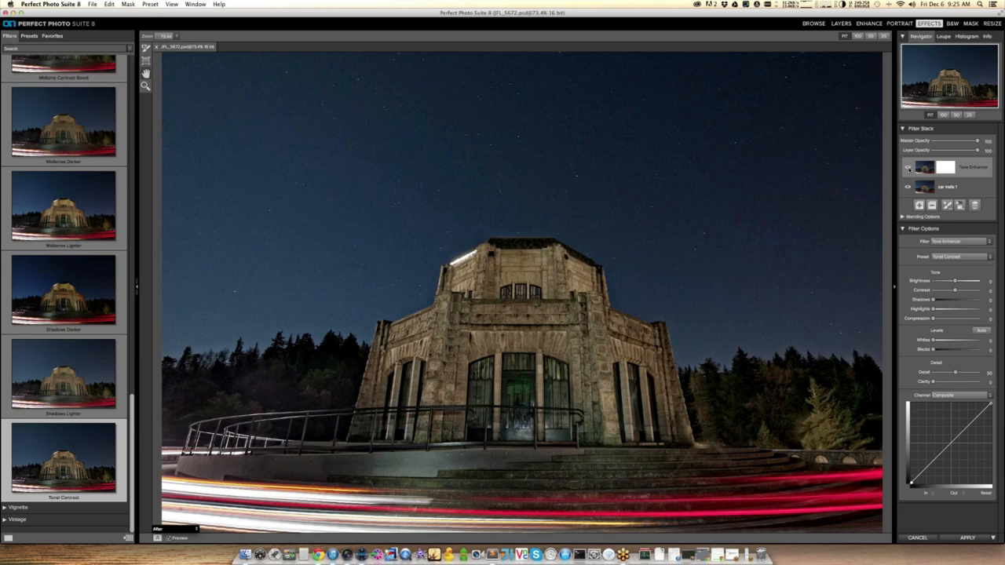
click(908, 168)
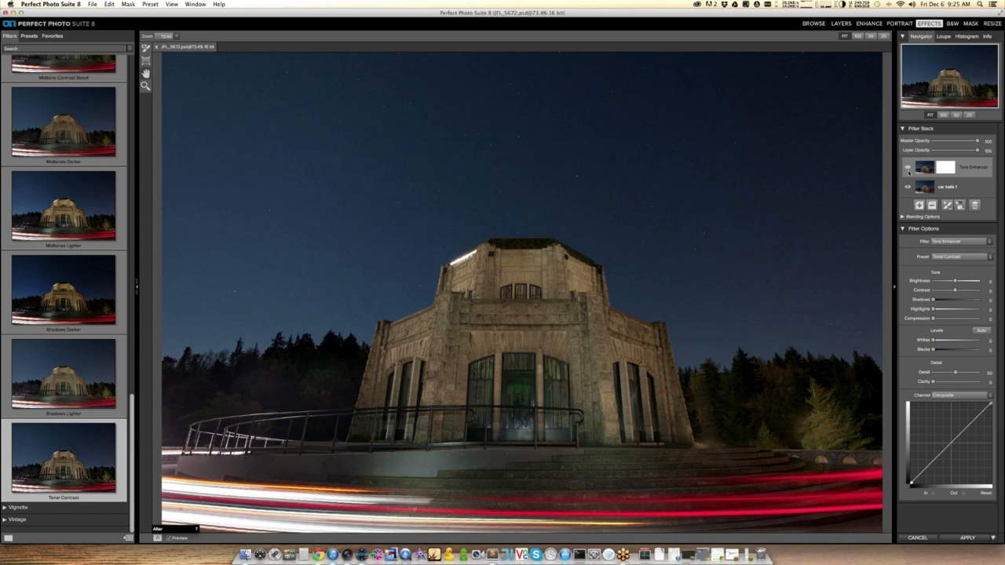
- Show the Tone Enhancer filter, invert its mask to black, and paint the effect onto the building's left half with the Perfect Brush
click(908, 168)
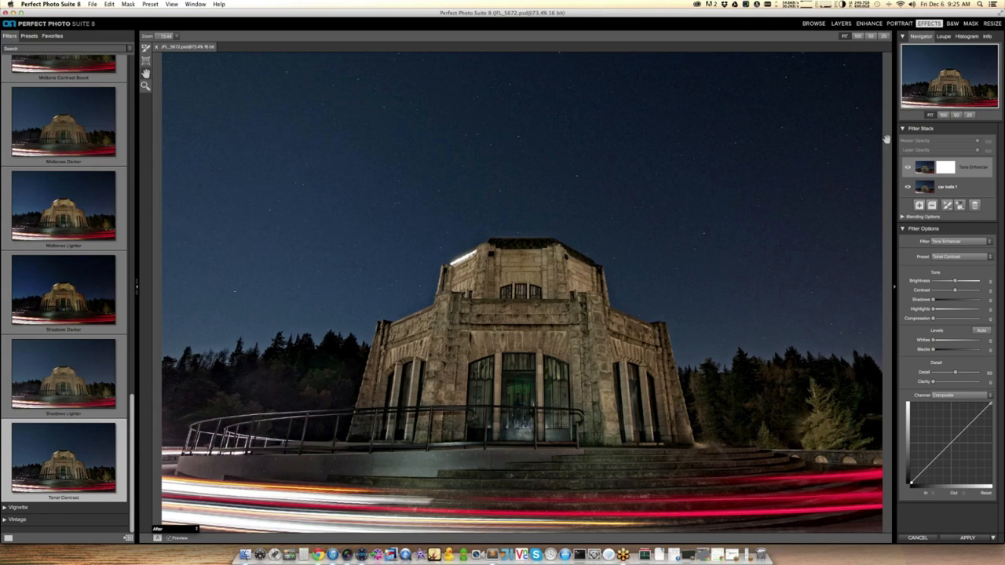
click(145, 48)
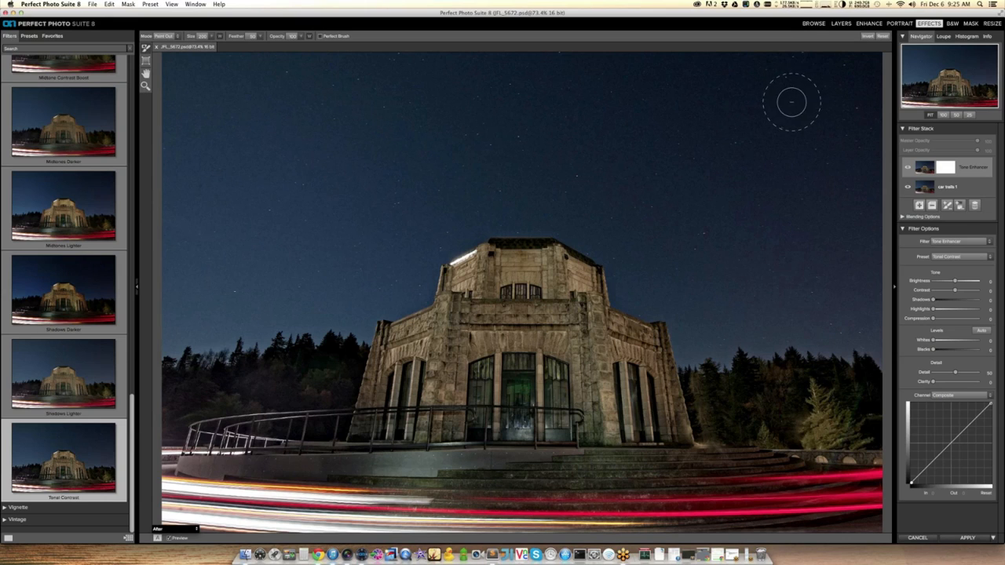
click(868, 37)
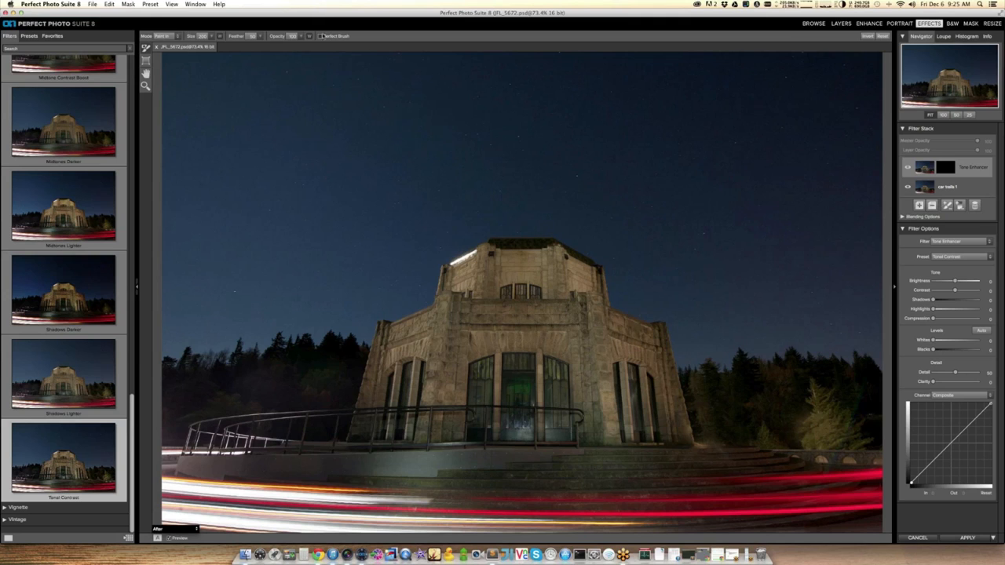
click(321, 36)
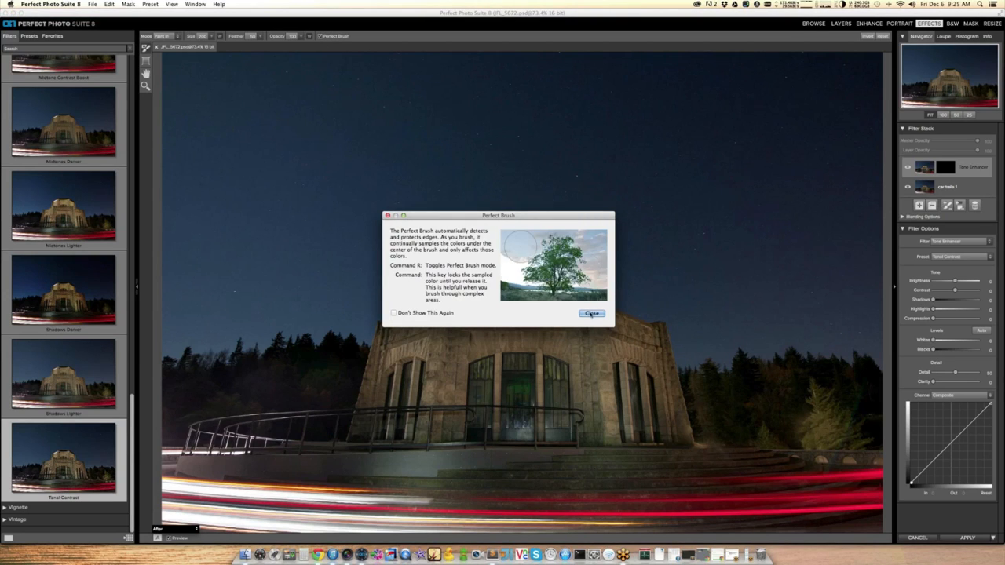
click(593, 313)
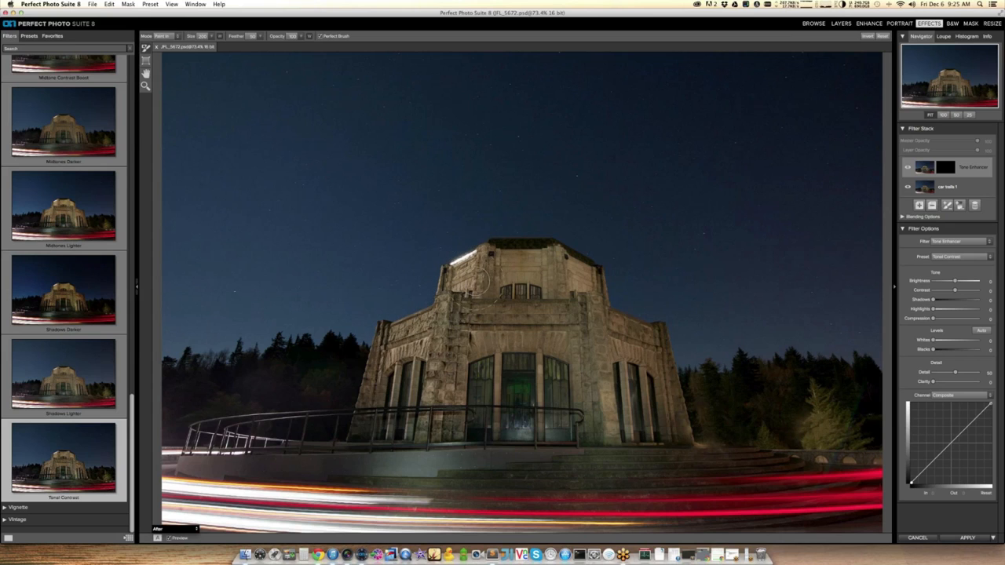
drag(507, 323, 534, 321)
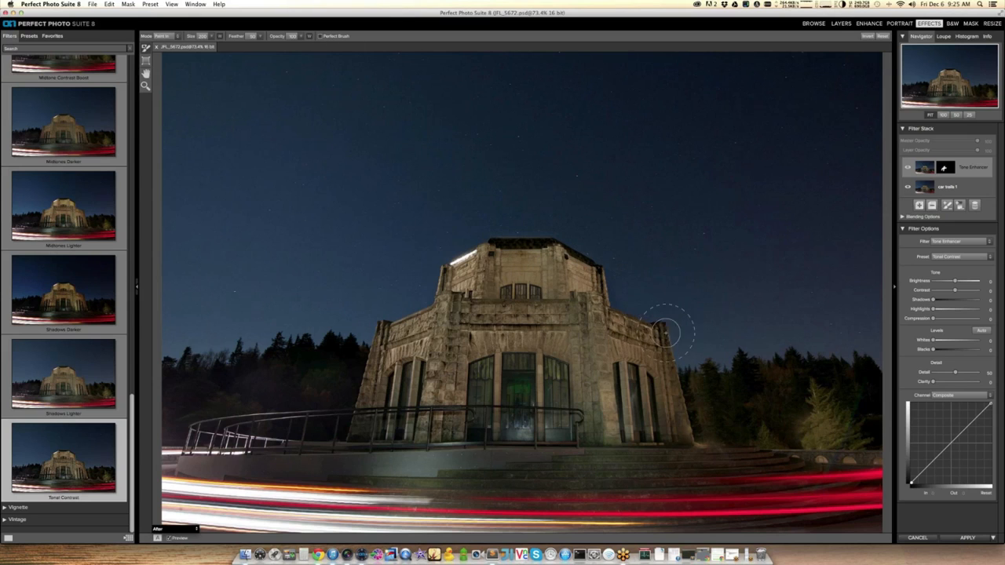
- Try painting across the building's upper right edge with Perfect Brush off, check the red mask view, and undo the stroke
mouse_move(640, 284)
mouse_down()
mouse_move(659, 337)
mouse_move(552, 365)
mouse_move(550, 322)
mouse_up()
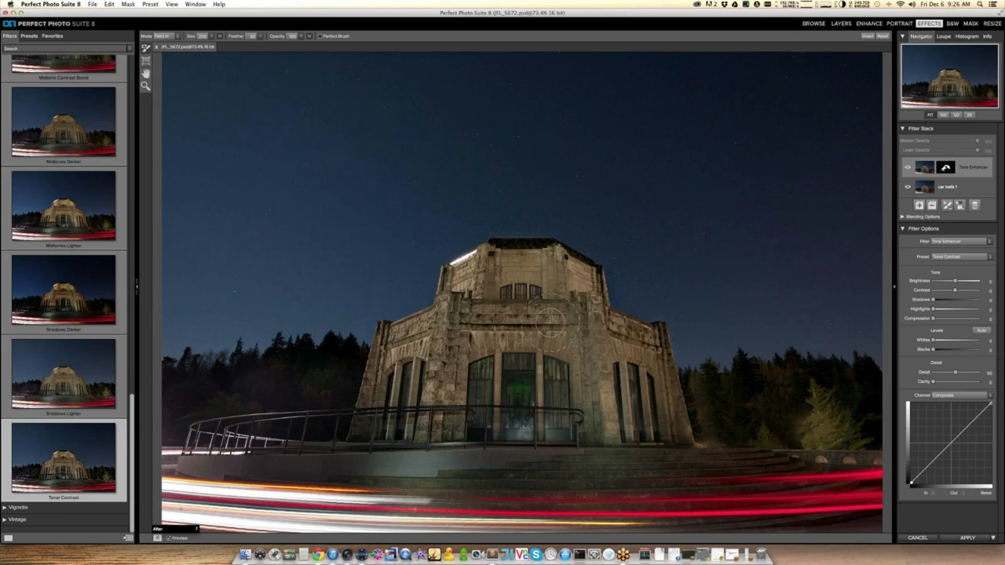
click(175, 529)
click(167, 507)
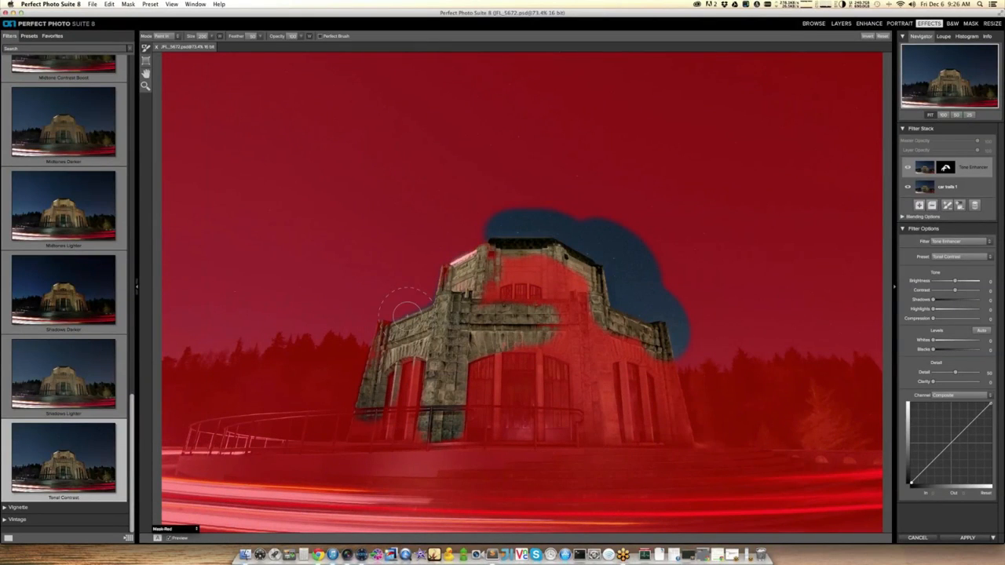
key(super+z)
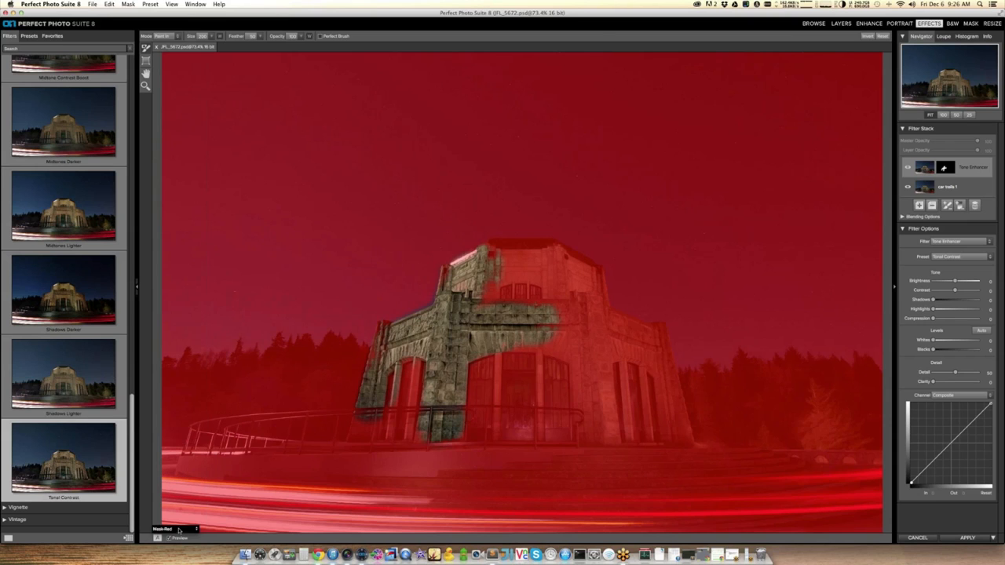
click(178, 530)
click(172, 496)
- Paint the Tone Enhancer effect over the remaining building and steps with the Perfect Brush, filling mask gaps in the red mask view
click(321, 36)
click(592, 314)
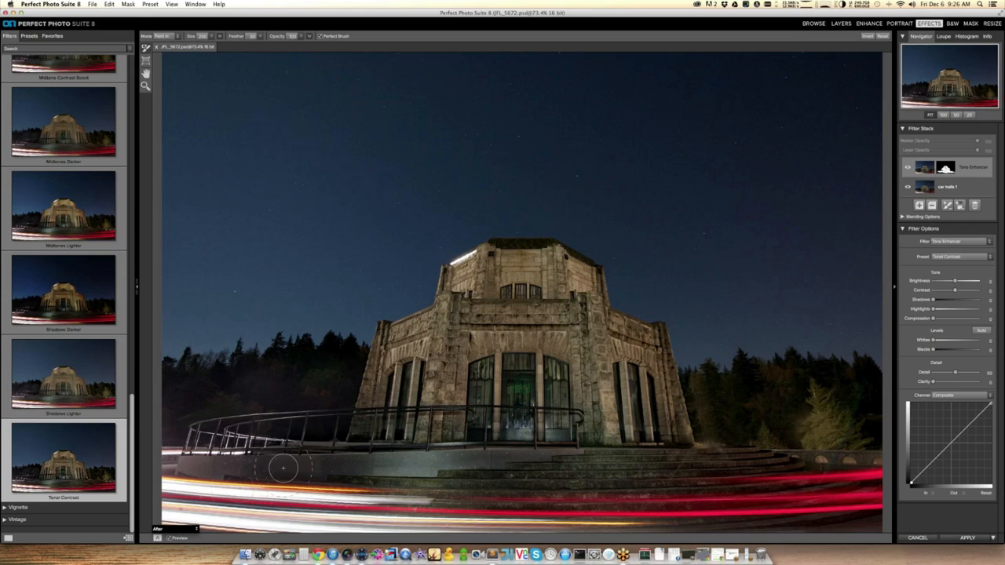
click(179, 531)
click(177, 506)
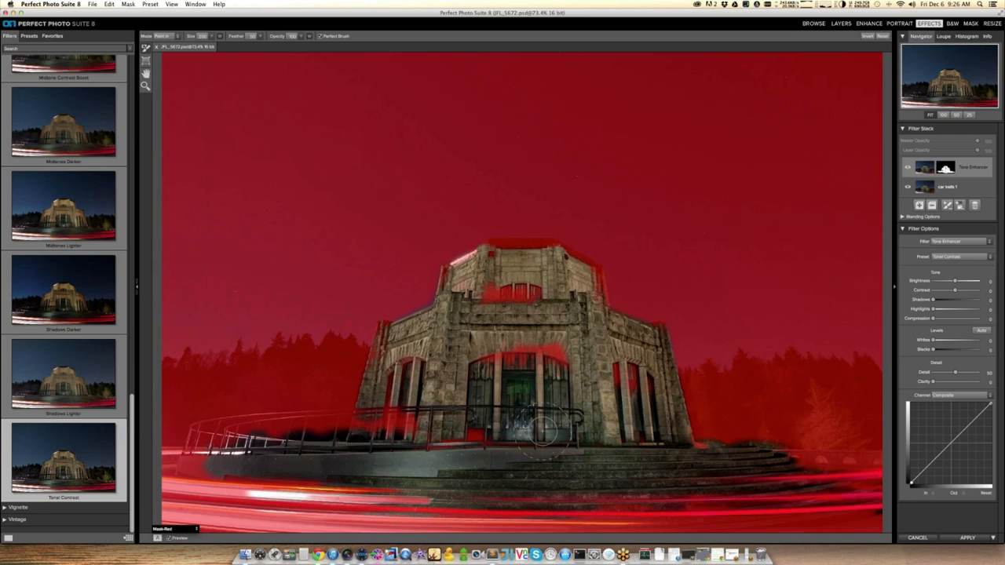
mouse_move(376, 422)
mouse_down()
mouse_move(409, 372)
mouse_move(382, 350)
mouse_move(521, 364)
mouse_move(566, 357)
mouse_move(556, 350)
mouse_move(530, 365)
mouse_move(488, 361)
mouse_move(626, 375)
mouse_move(641, 391)
mouse_move(555, 353)
mouse_move(501, 291)
mouse_up()
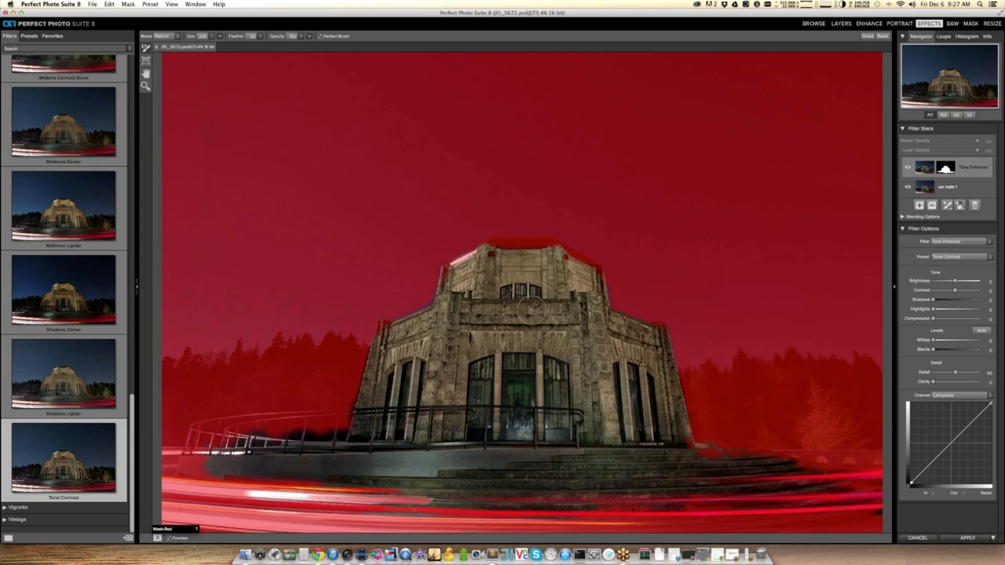
click(172, 530)
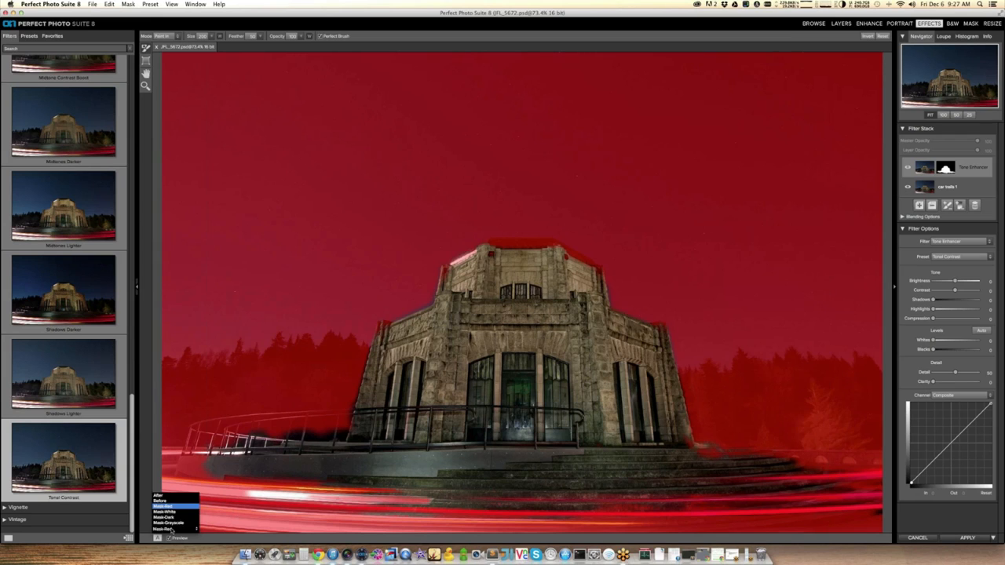
click(177, 506)
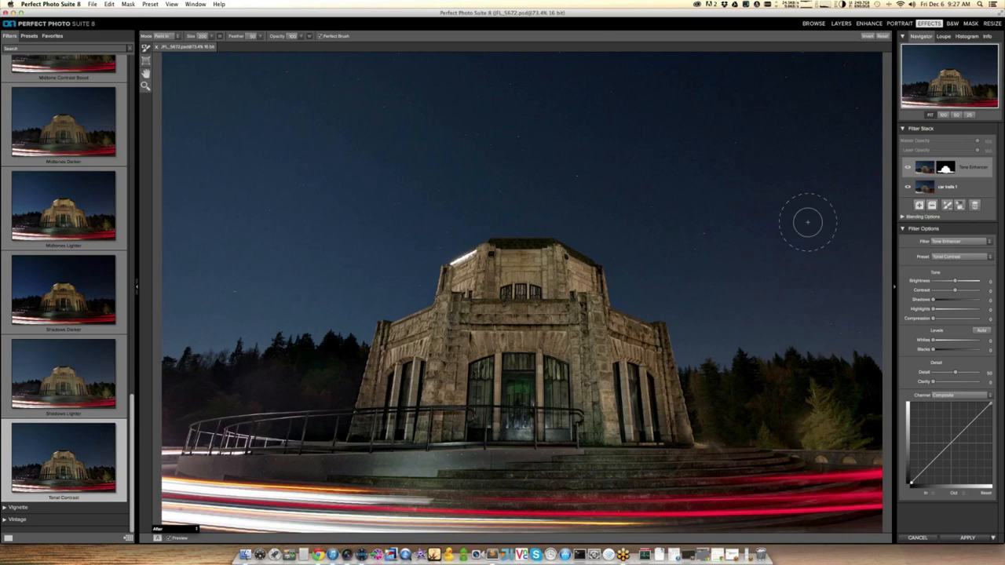
- Try the Midtones Lighter preset on the Tone Enhancer filter and undo it
click(90, 215)
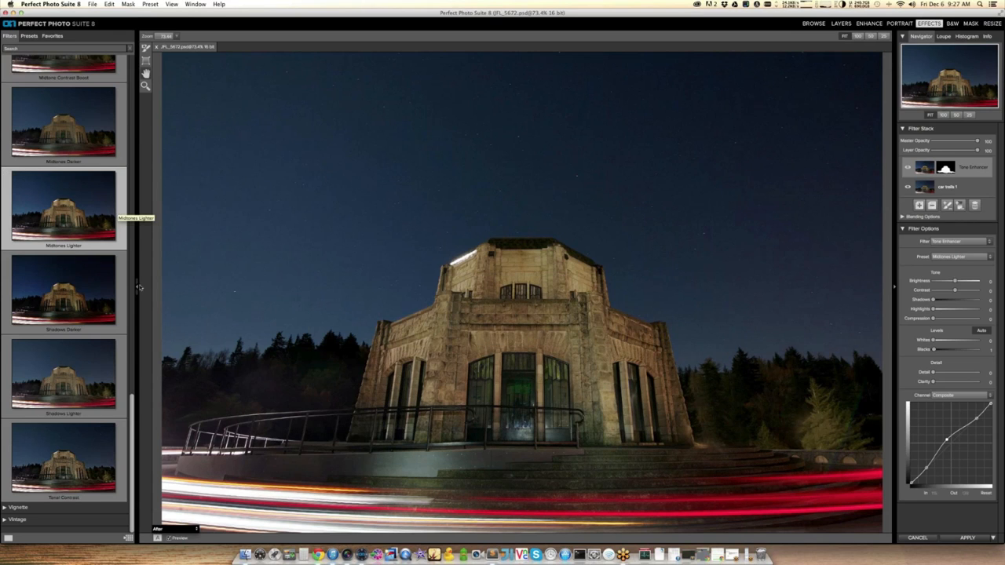
key(super+z)
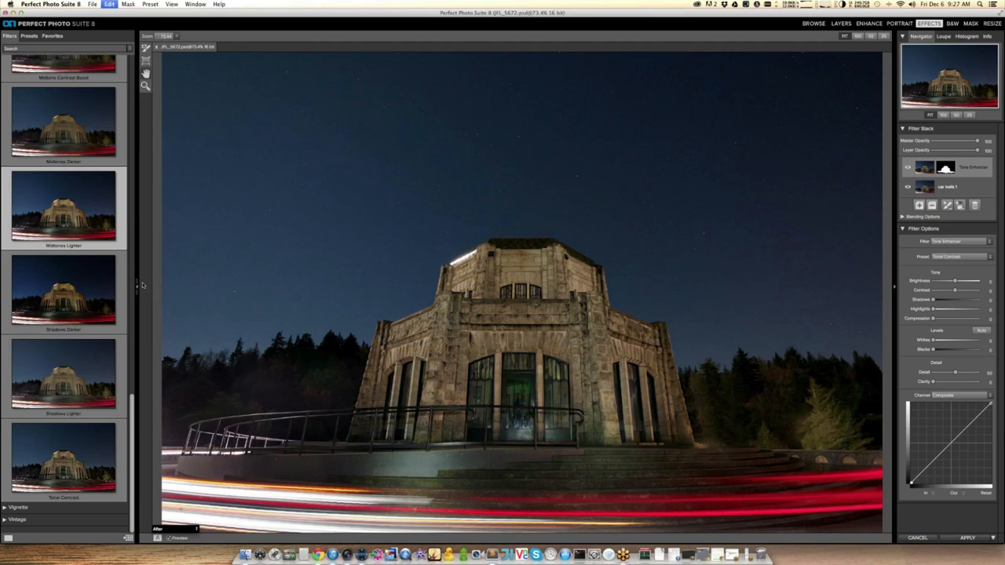
- Add a new filter to the stack, browse the Vignette presets, and apply Big Softy
click(919, 205)
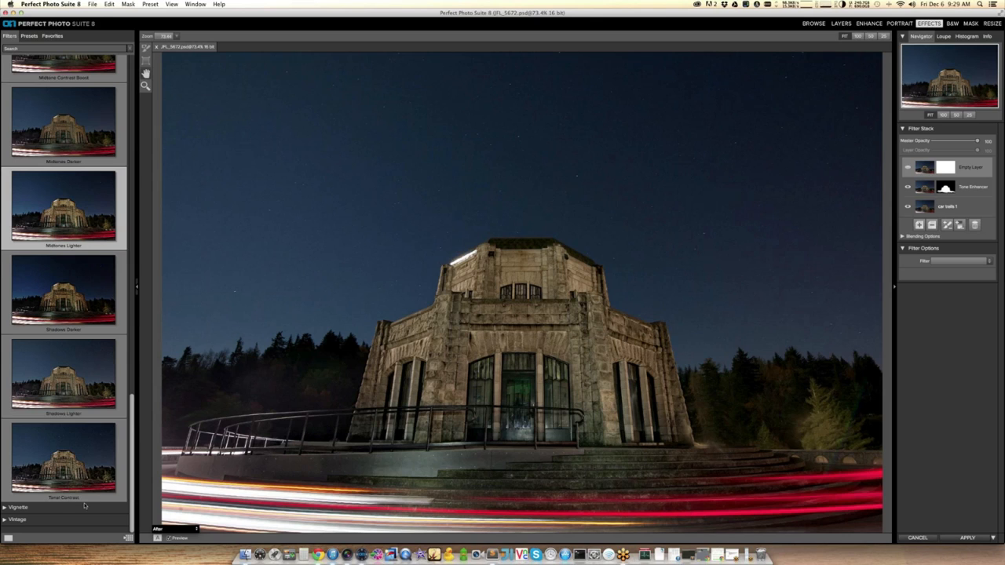
click(42, 510)
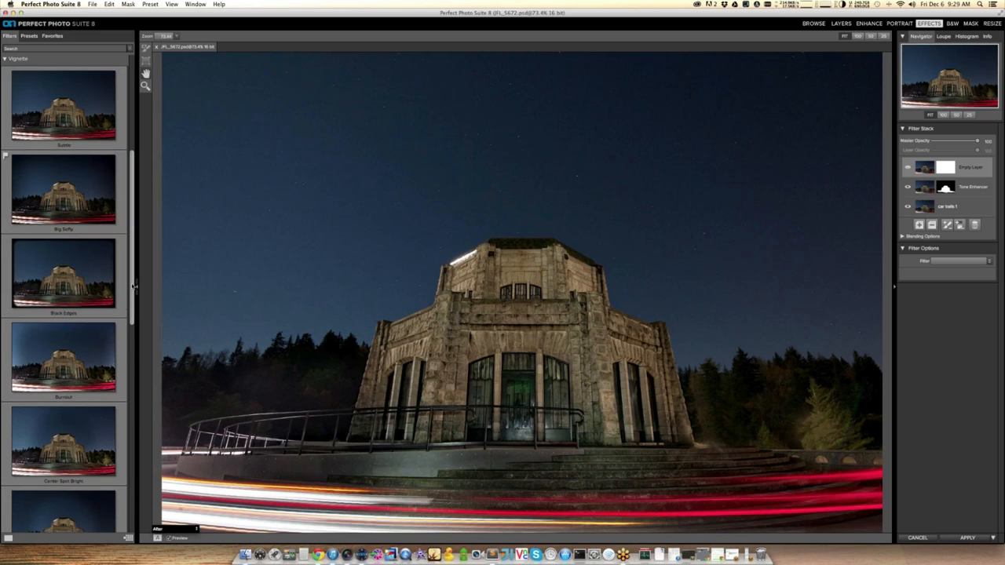
scroll(132, 283, down, 5)
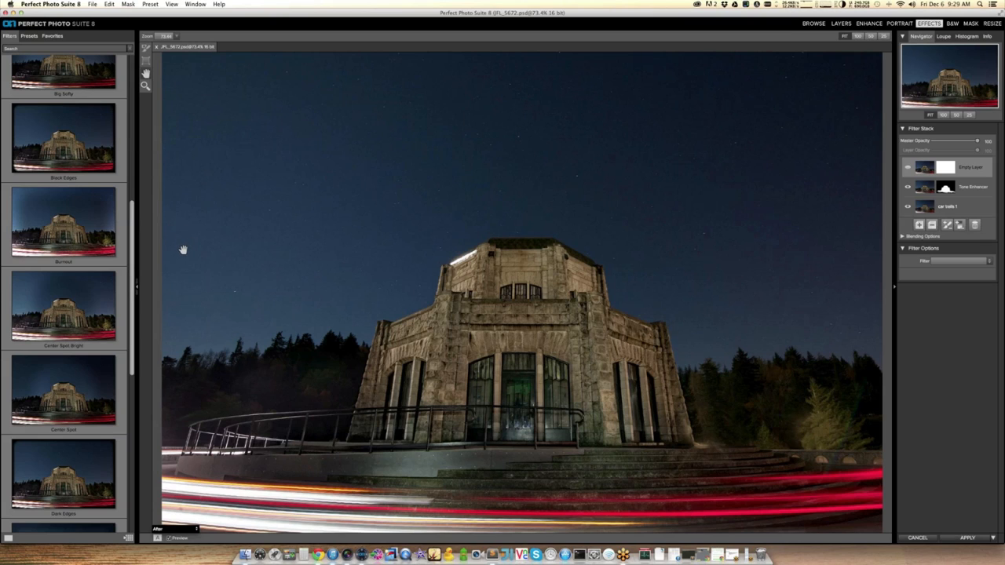
drag(131, 305, 137, 241)
scroll(85, 234, up, 1)
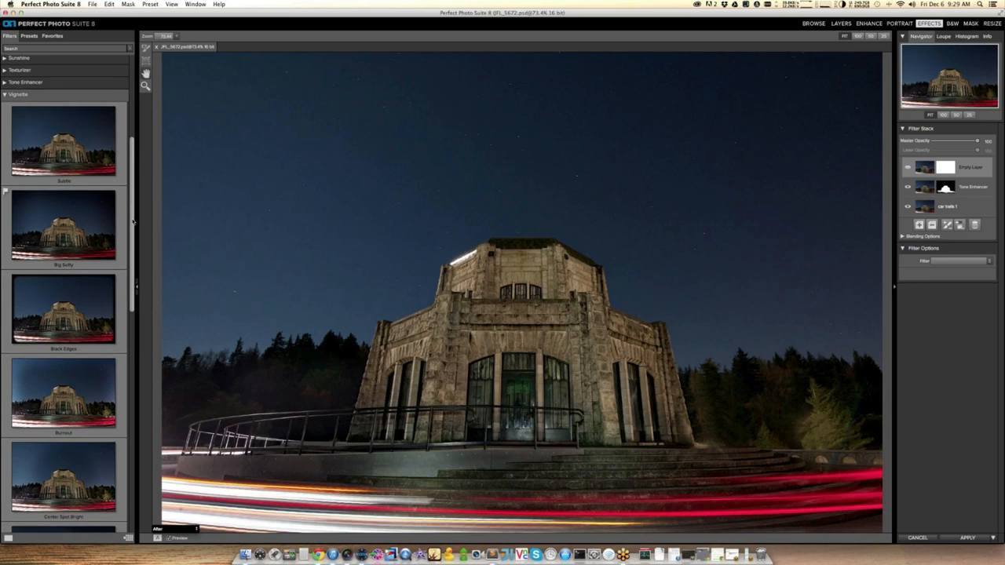
drag(133, 225, 121, 361)
scroll(121, 360, down, 10)
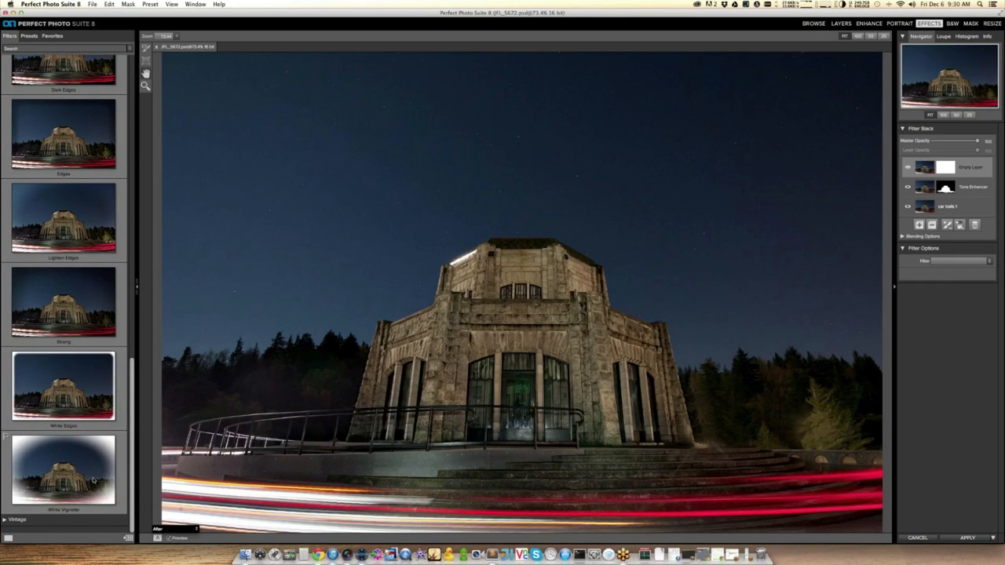
drag(132, 433, 130, 193)
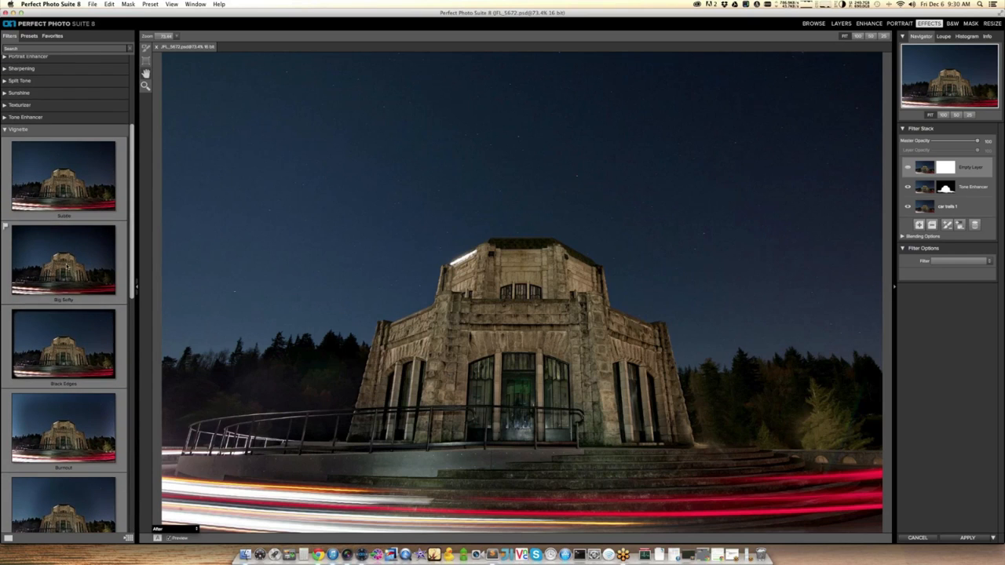
click(76, 280)
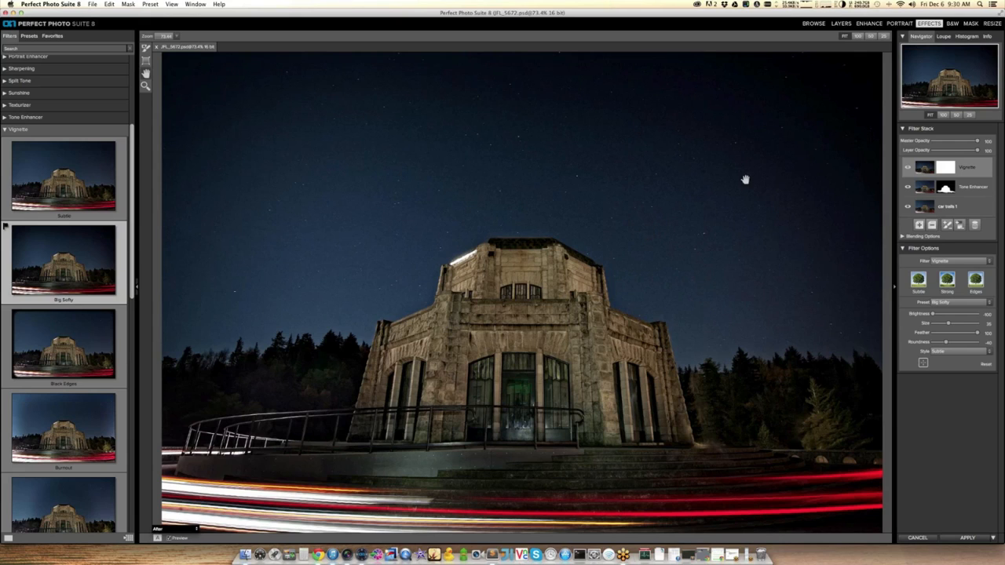
- Compare the picture with and without the Vignette filter and set its layer opacity to 82
click(909, 167)
click(971, 185)
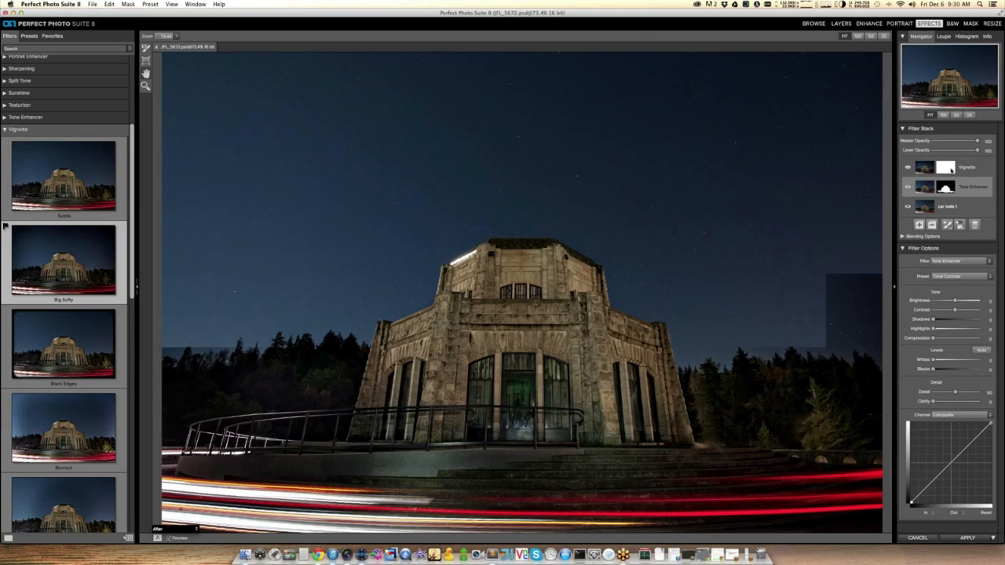
click(944, 169)
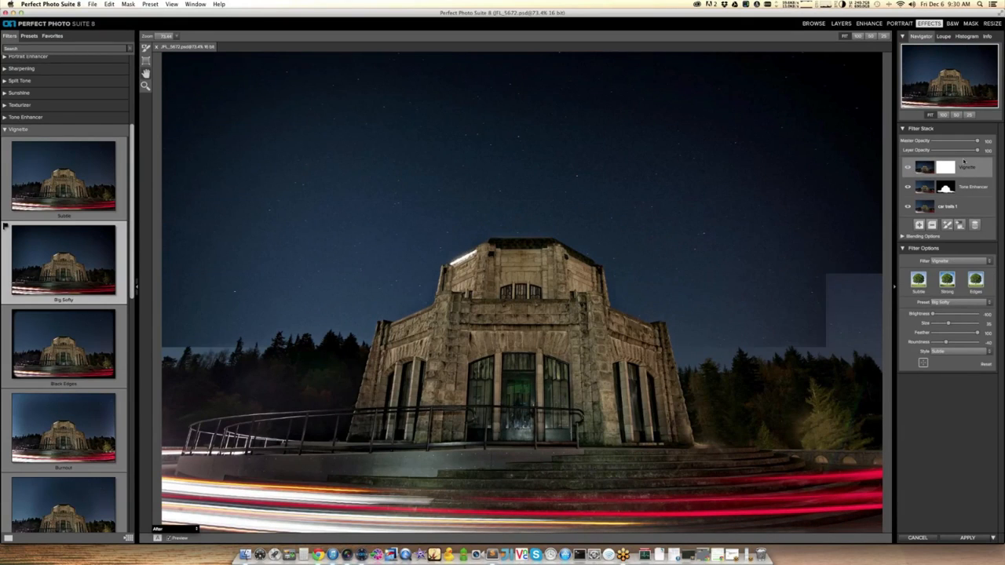
drag(977, 150, 957, 153)
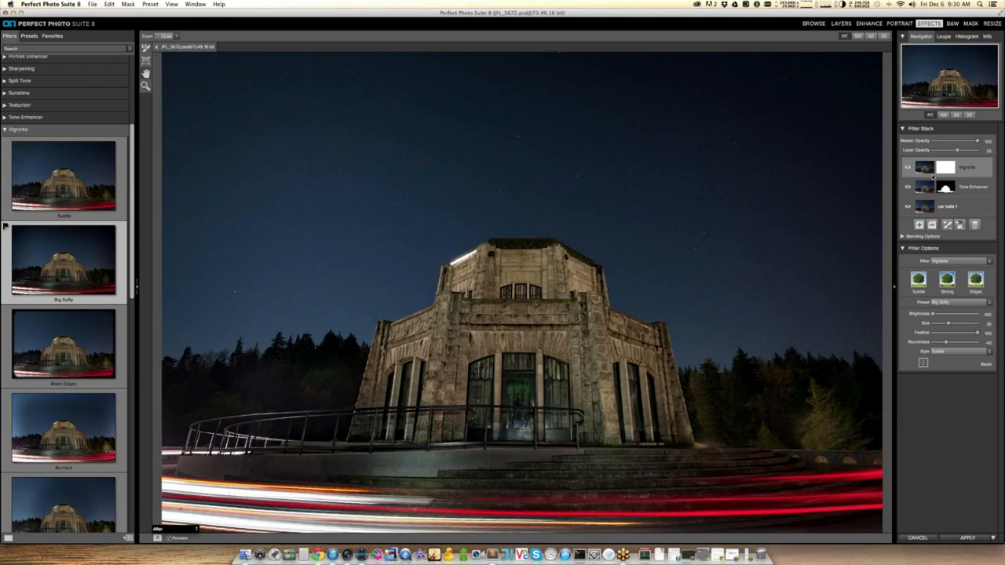
click(908, 167)
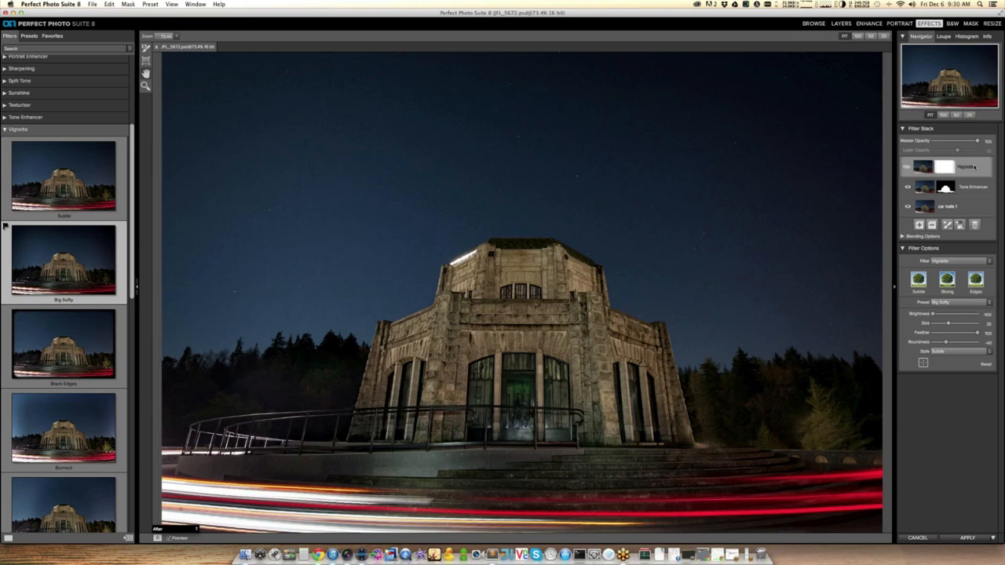
click(969, 187)
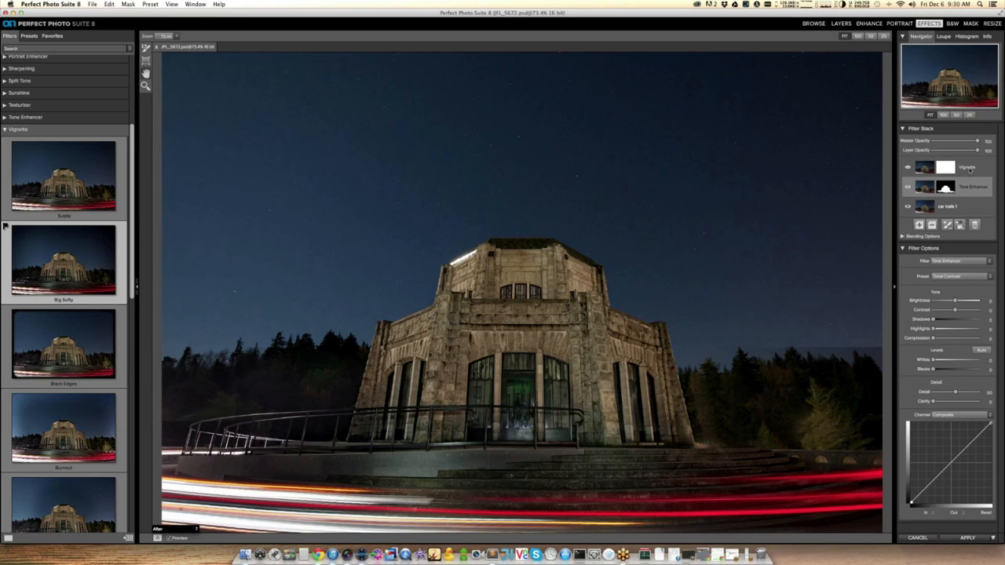
click(969, 169)
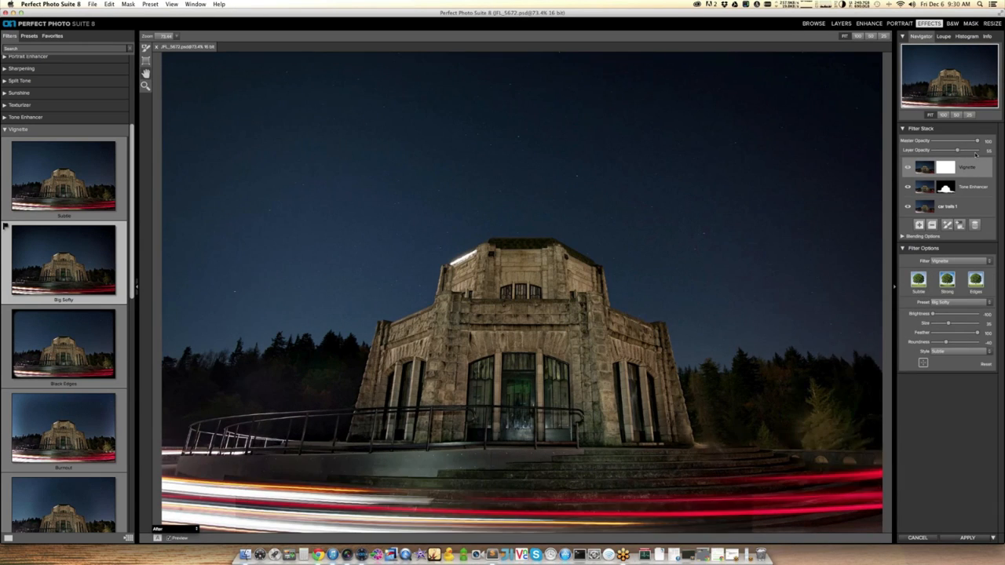
drag(958, 151, 979, 151)
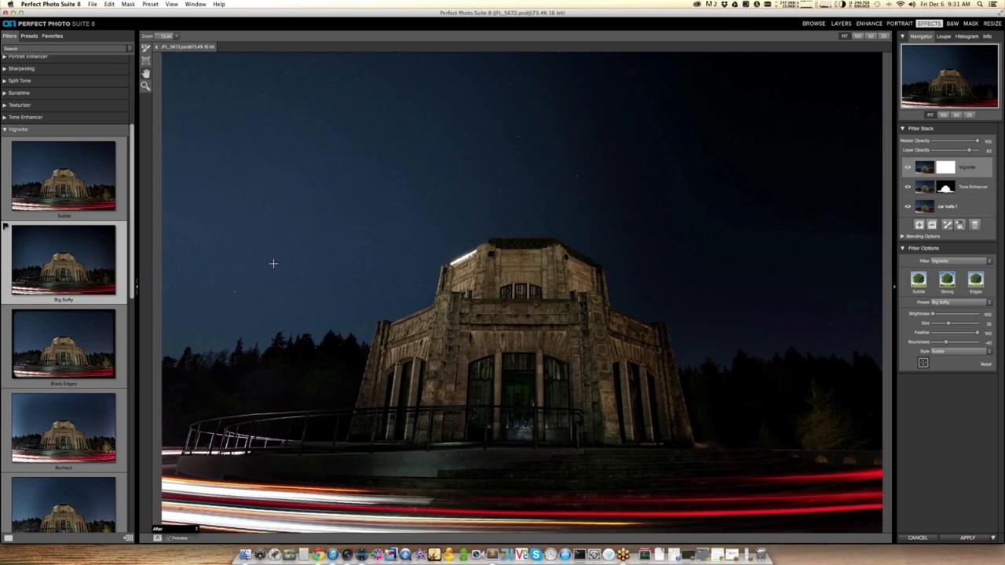
- Test different vignette centre positions and centre it on the building's facade just above the door
click(923, 364)
click(841, 232)
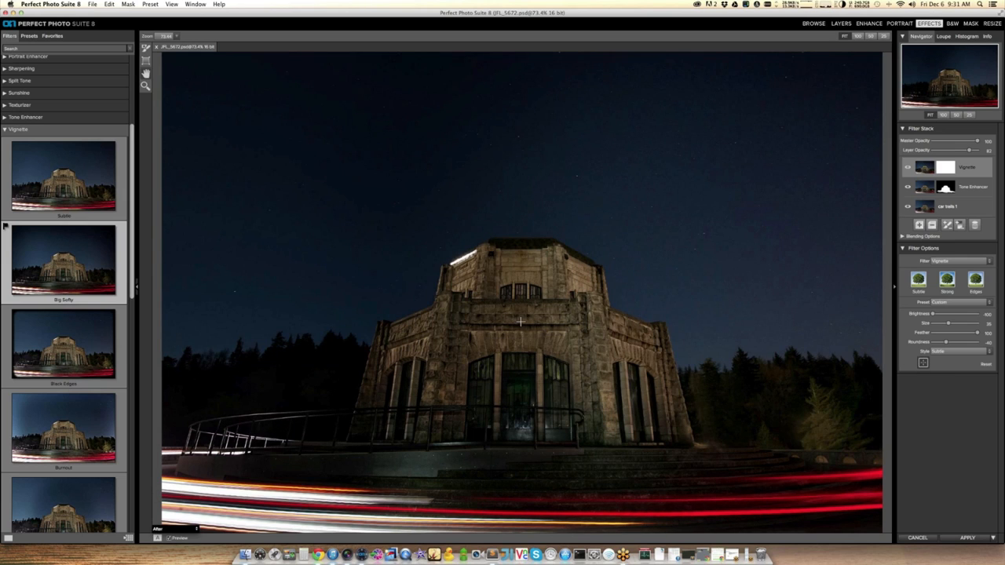
click(519, 321)
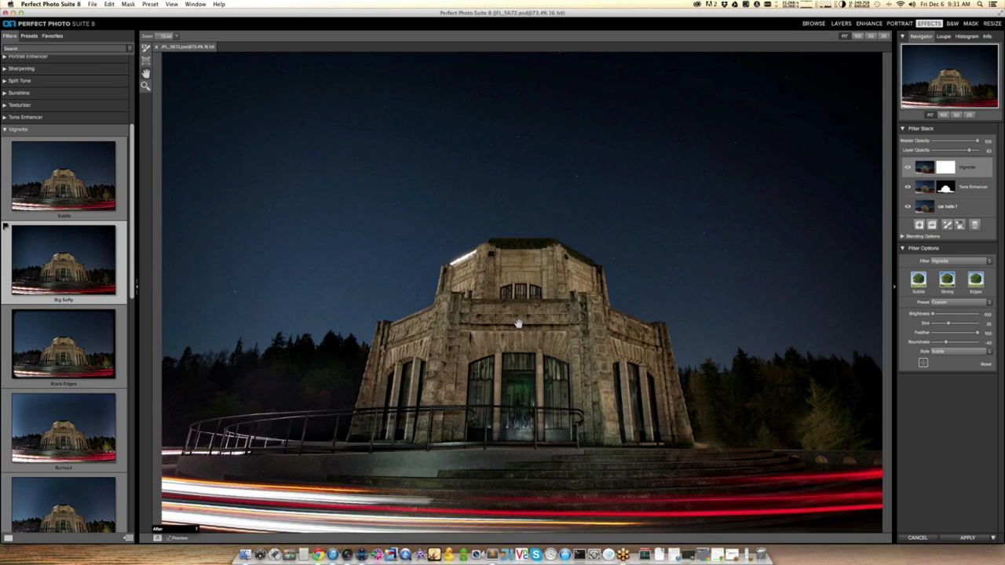
click(923, 361)
click(525, 328)
- Mask the Vignette filter with a reflected gradient centred on the building's roof, rotated vertically, narrowed and with a tighter feather
click(147, 61)
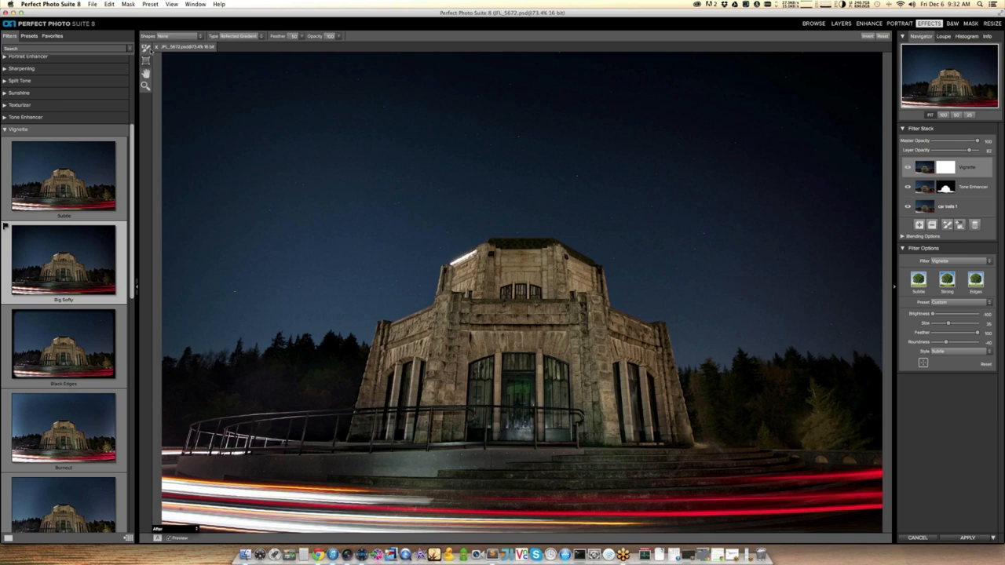
click(145, 48)
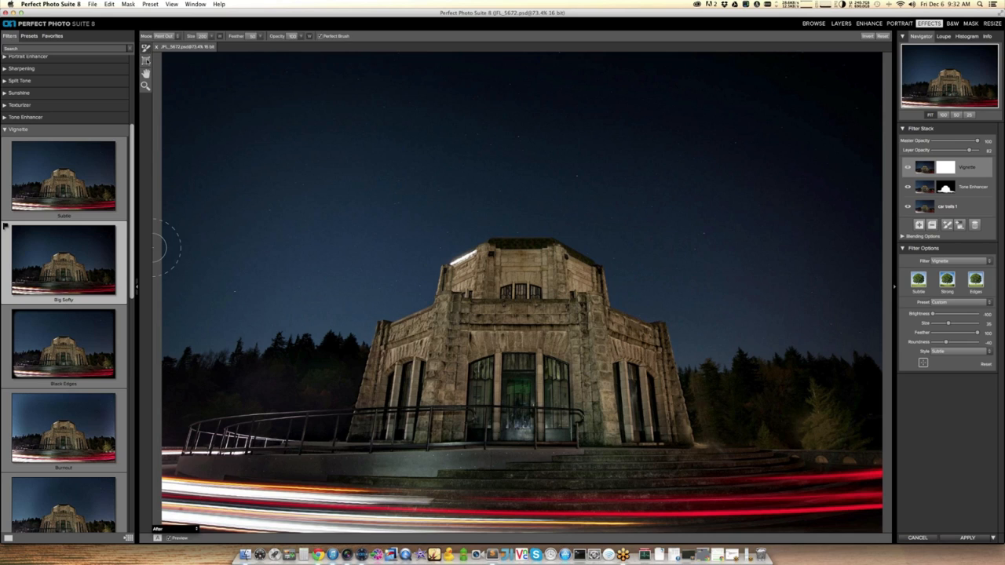
click(146, 60)
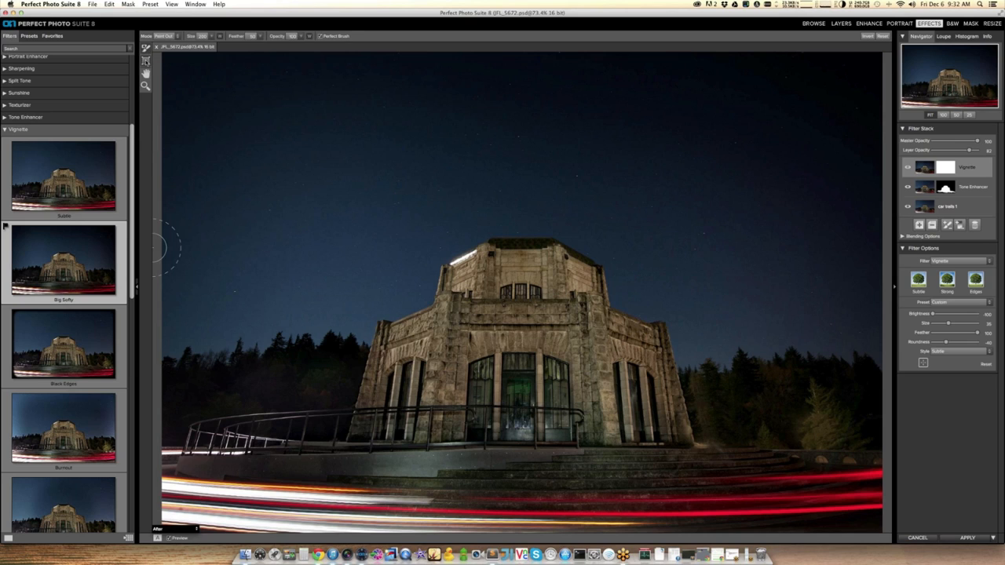
click(521, 242)
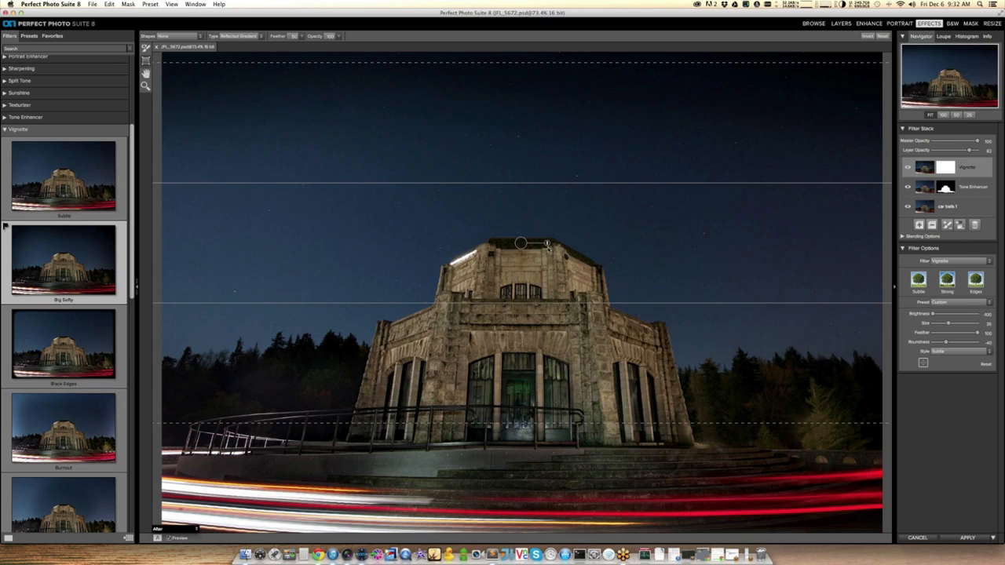
drag(544, 258, 522, 278)
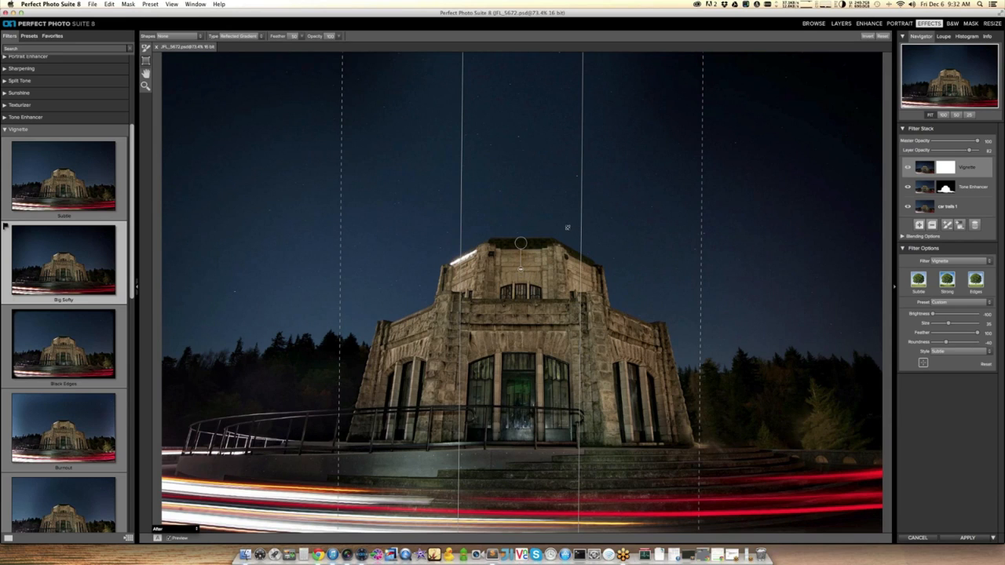
drag(581, 228, 567, 228)
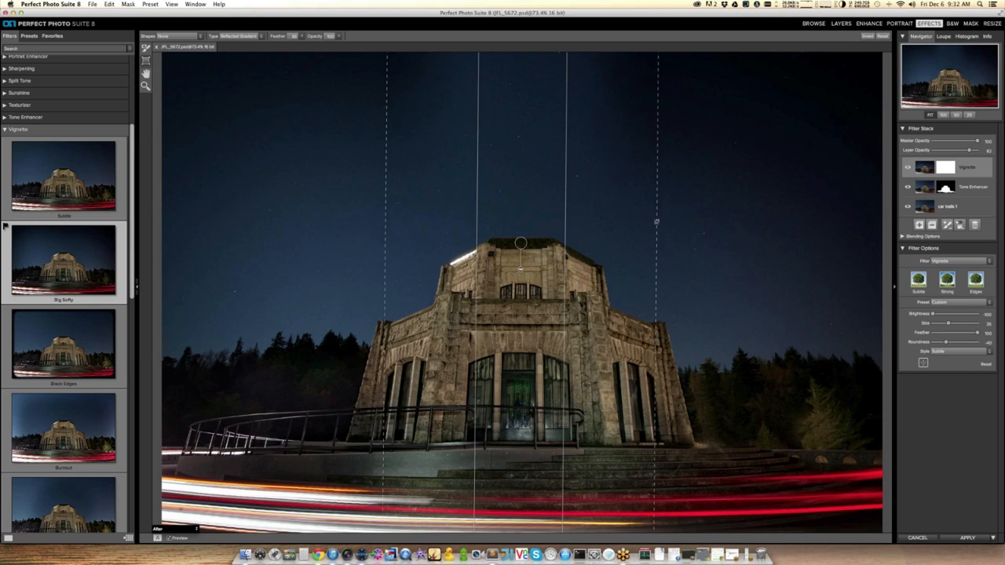
drag(656, 222, 644, 225)
click(146, 47)
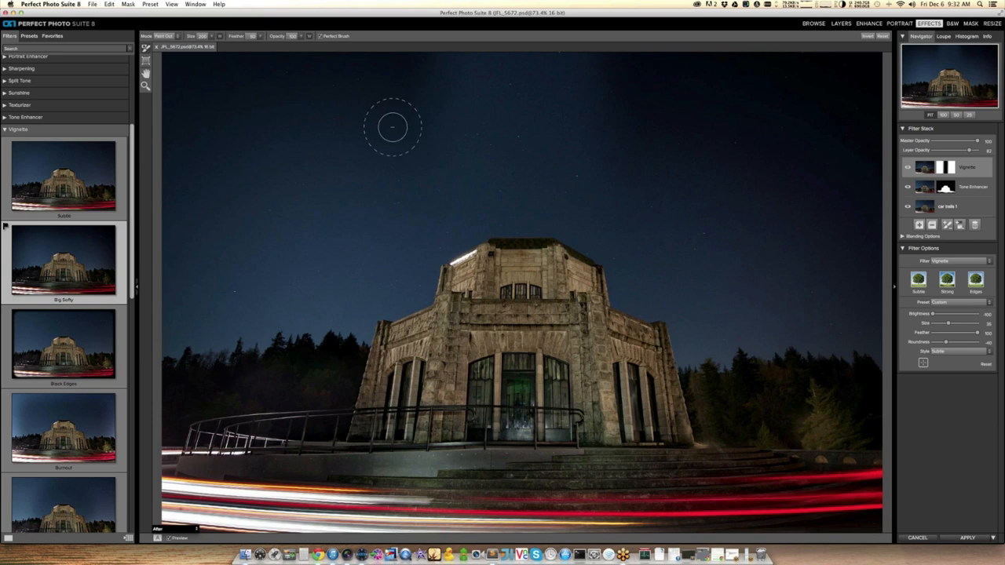
- Check the vignette mask as a red overlay, try painting the vignette back in across the upper sky, and undo it
click(174, 529)
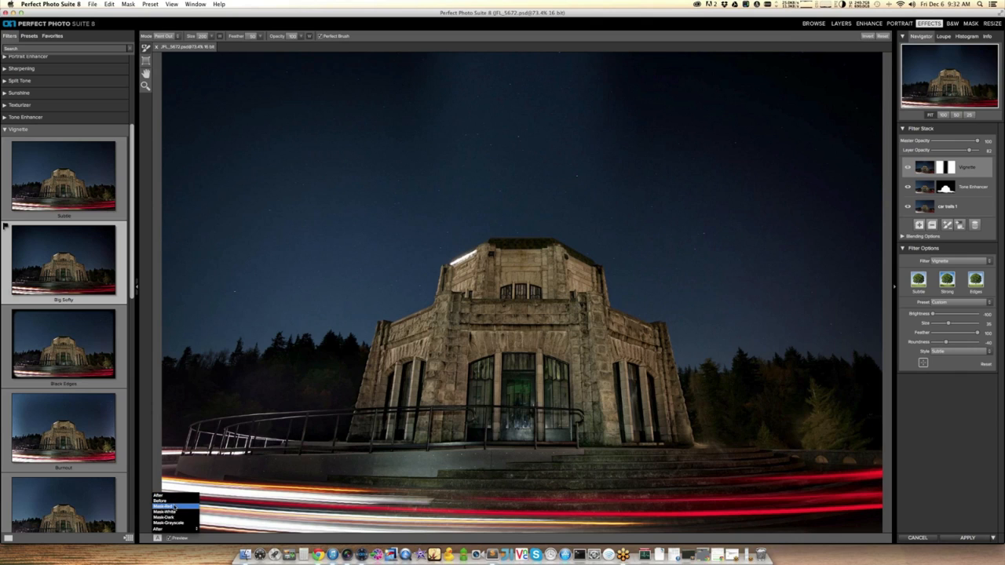
click(175, 506)
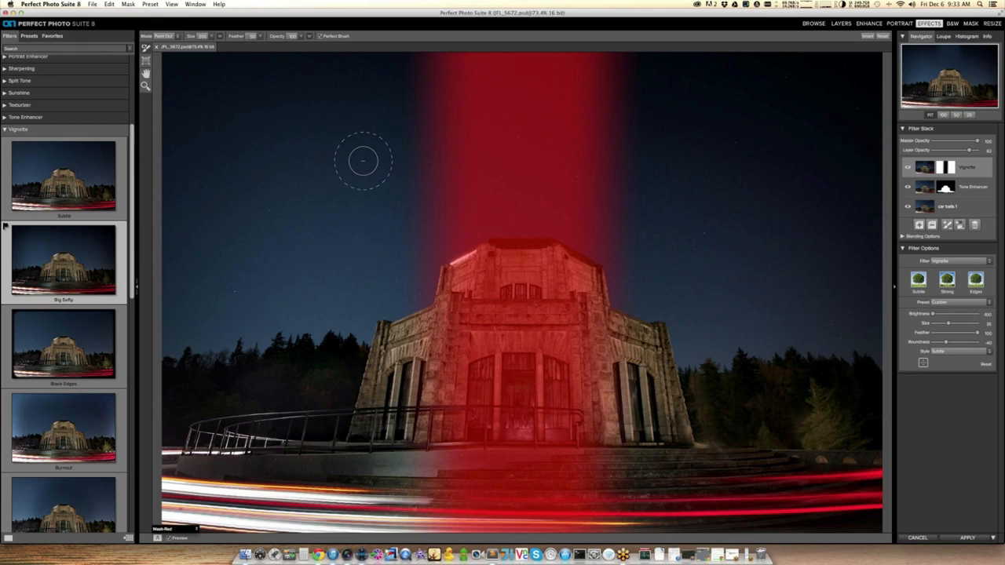
key(x)
mouse_move(417, 62)
mouse_down()
mouse_move(610, 52)
mouse_move(648, 61)
mouse_move(472, 55)
mouse_move(461, 59)
mouse_move(590, 58)
mouse_move(430, 66)
mouse_move(403, 77)
mouse_move(594, 71)
mouse_move(652, 95)
mouse_up()
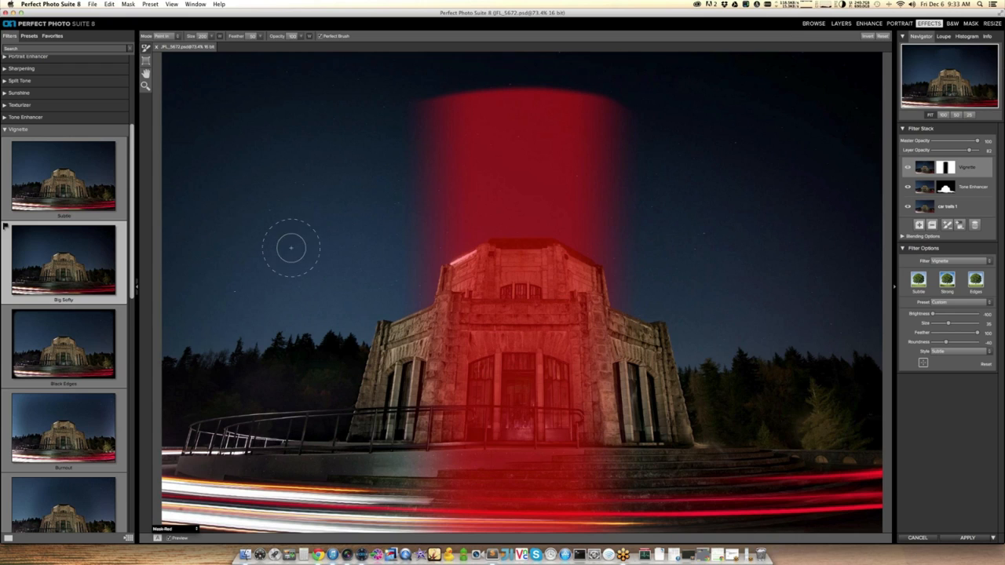
click(175, 529)
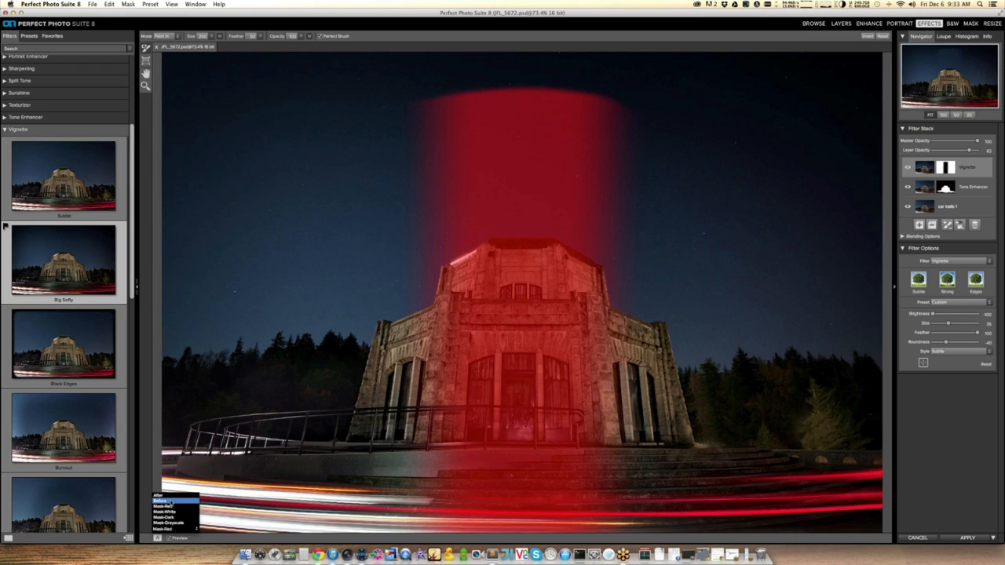
click(159, 496)
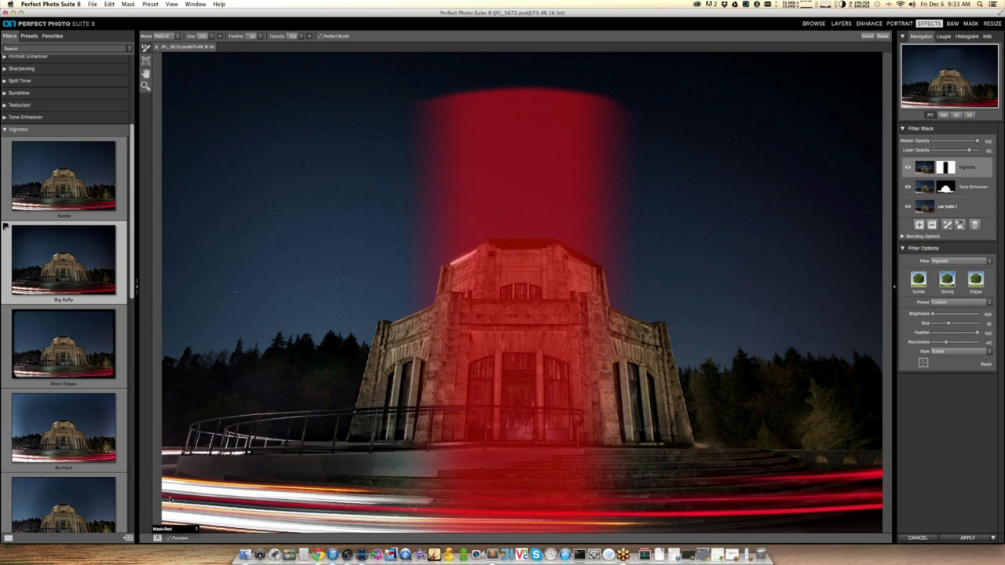
key(super+z)
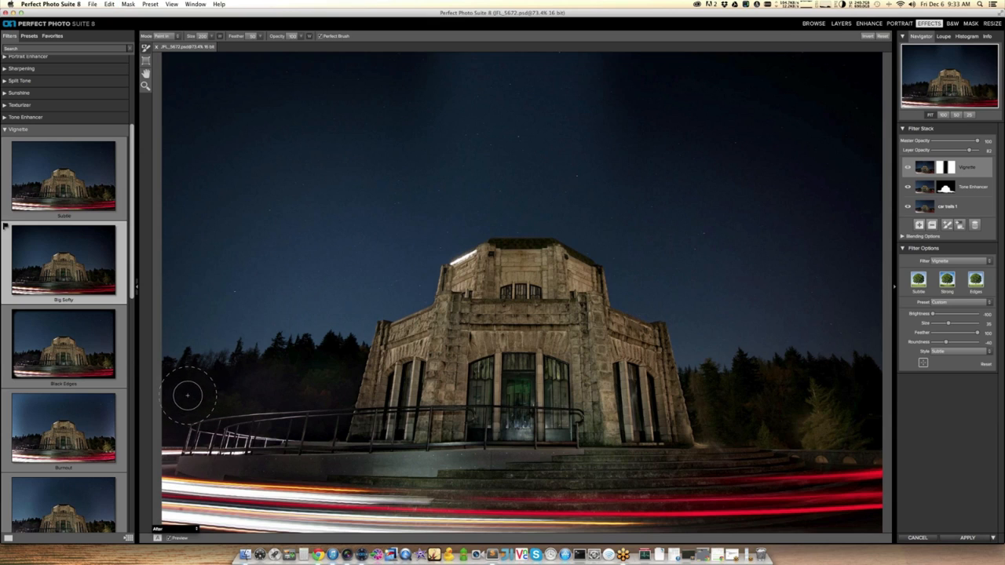
- Try painting the vignette back into the upper sky with a softer brush at reduced opacities, down to 27, undoing the strokes
click(253, 37)
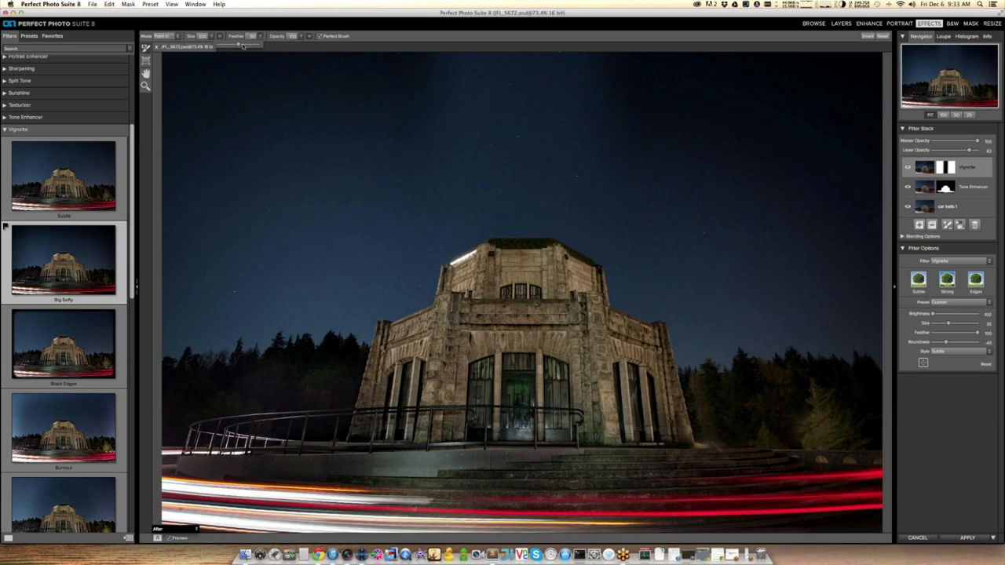
drag(244, 47, 270, 45)
click(299, 37)
drag(298, 46, 283, 46)
mouse_move(485, 59)
mouse_down()
mouse_move(595, 66)
mouse_move(688, 117)
mouse_move(570, 79)
mouse_move(421, 82)
mouse_up()
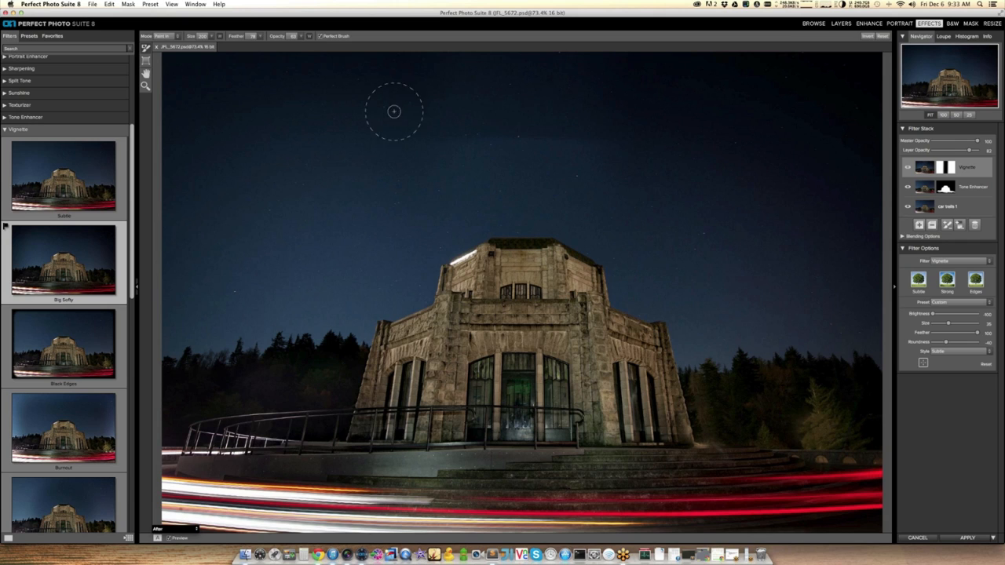
key(super+z)
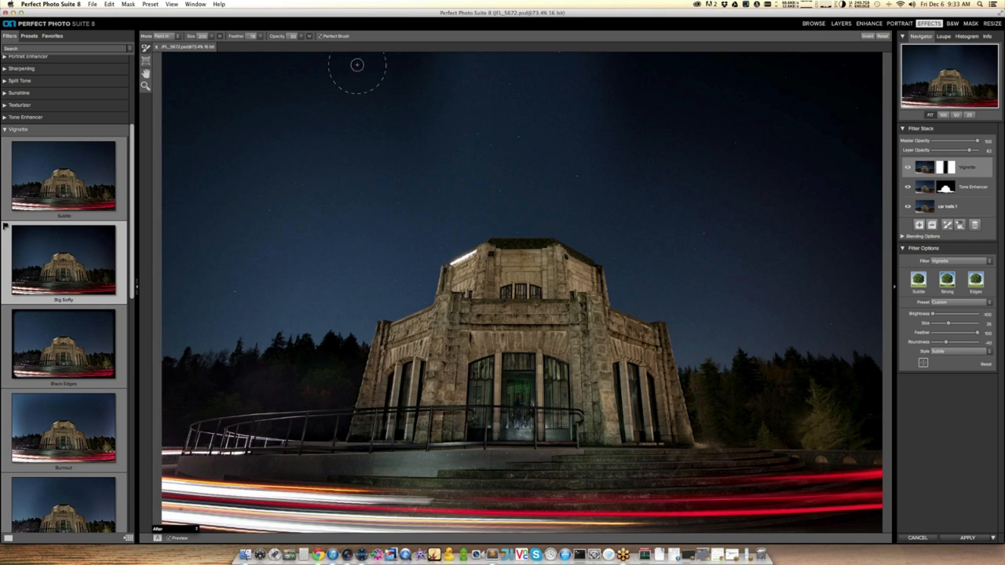
click(309, 38)
click(301, 38)
drag(275, 45, 270, 45)
key(super+z)
- Add a new filter layer with the Photo Filter's Magenta preset and set its layer opacity to 67
click(919, 225)
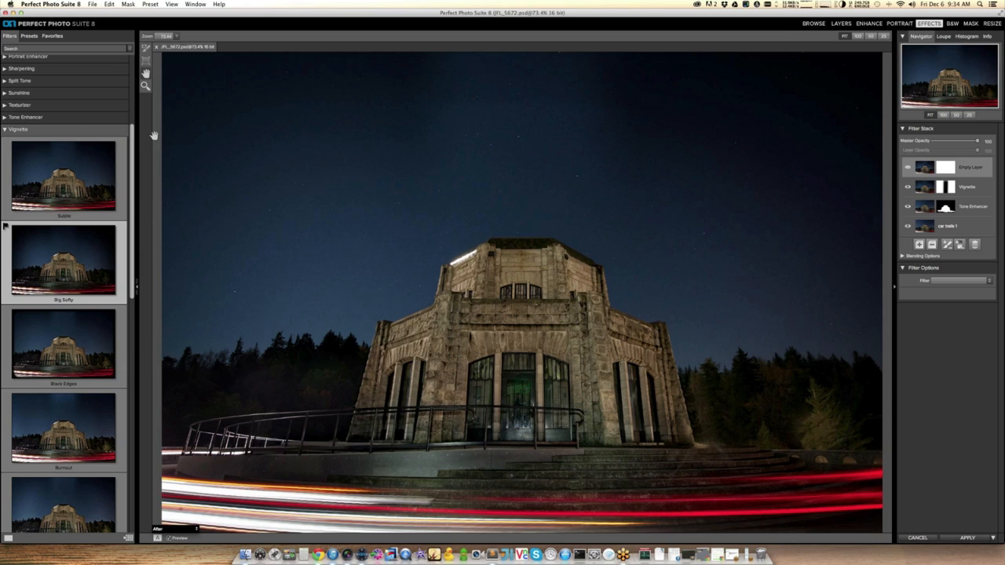
click(7, 130)
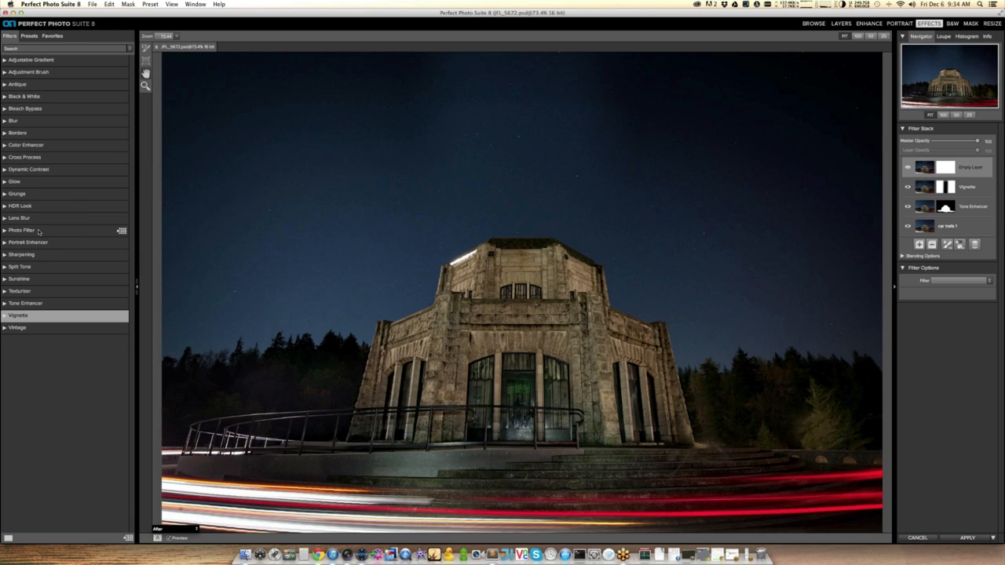
click(6, 232)
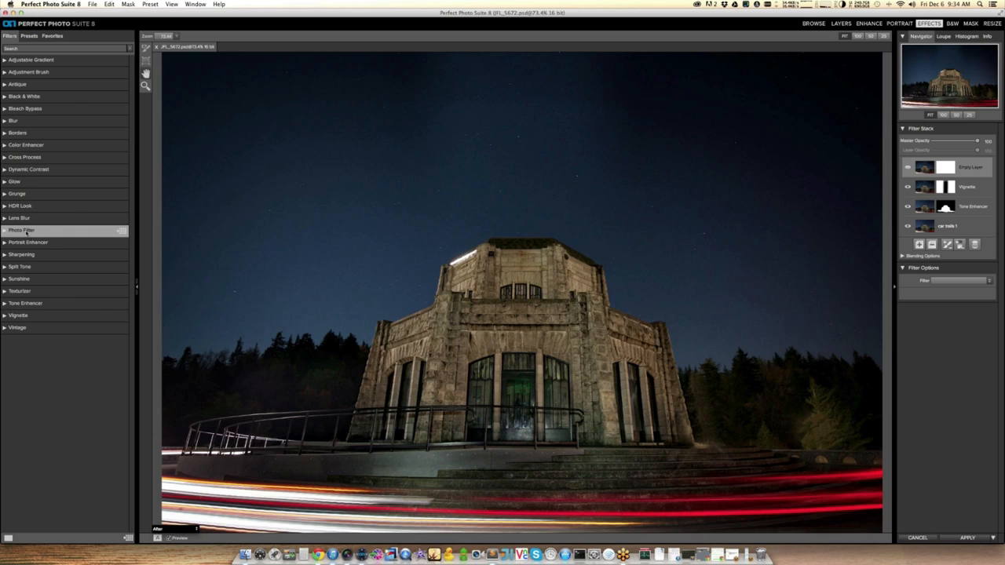
click(27, 231)
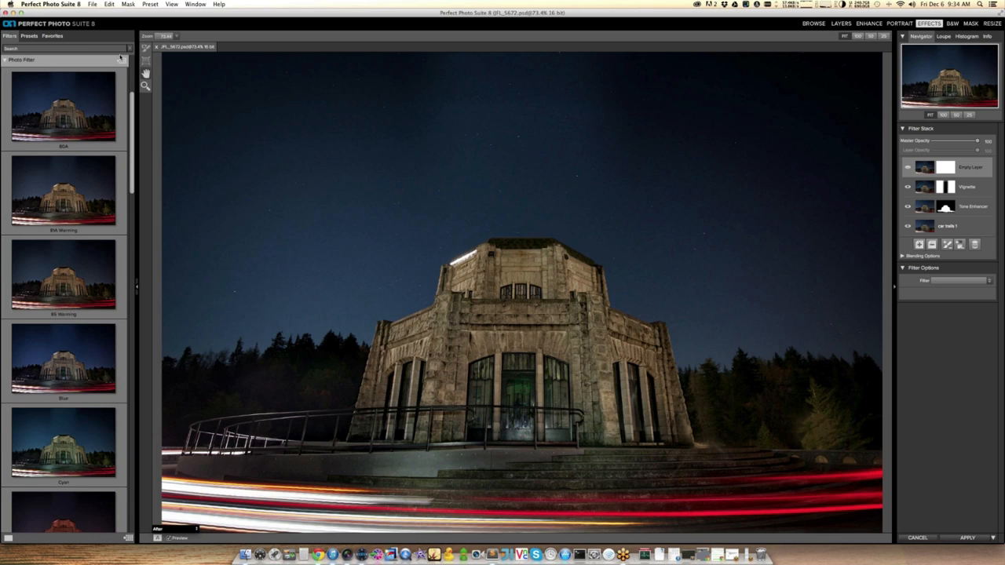
drag(134, 162, 117, 351)
scroll(116, 351, down, 10)
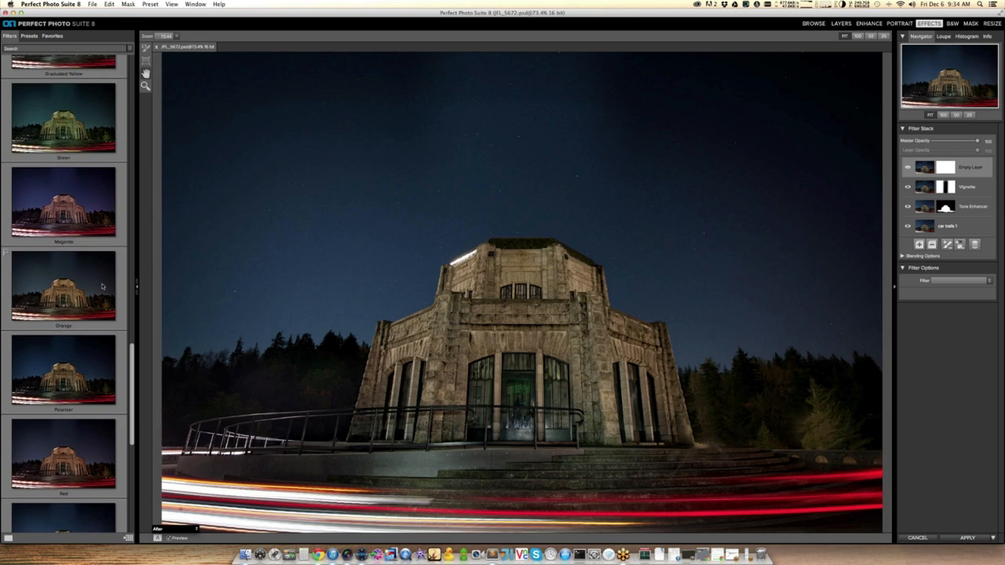
click(91, 220)
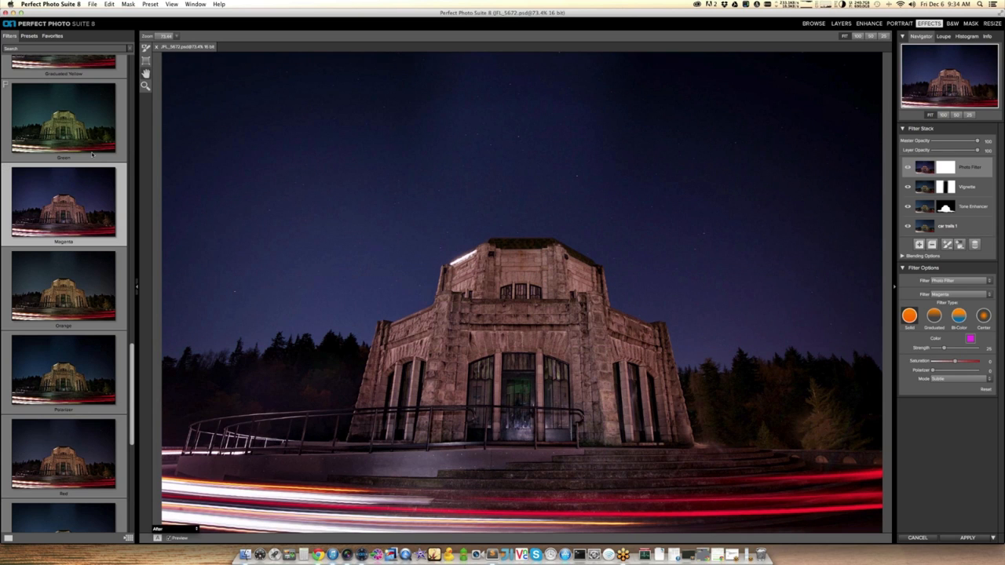
drag(978, 154, 958, 153)
- Mask the Photo Filter off the building and foreground with a horizontal reflected gradient, widened to start at the roof
click(146, 61)
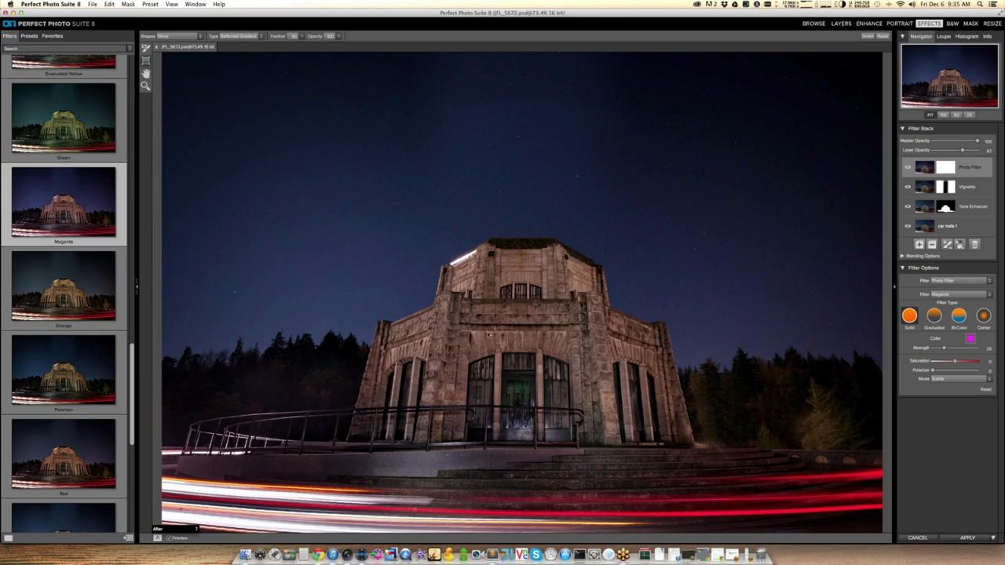
click(525, 364)
click(909, 168)
click(523, 349)
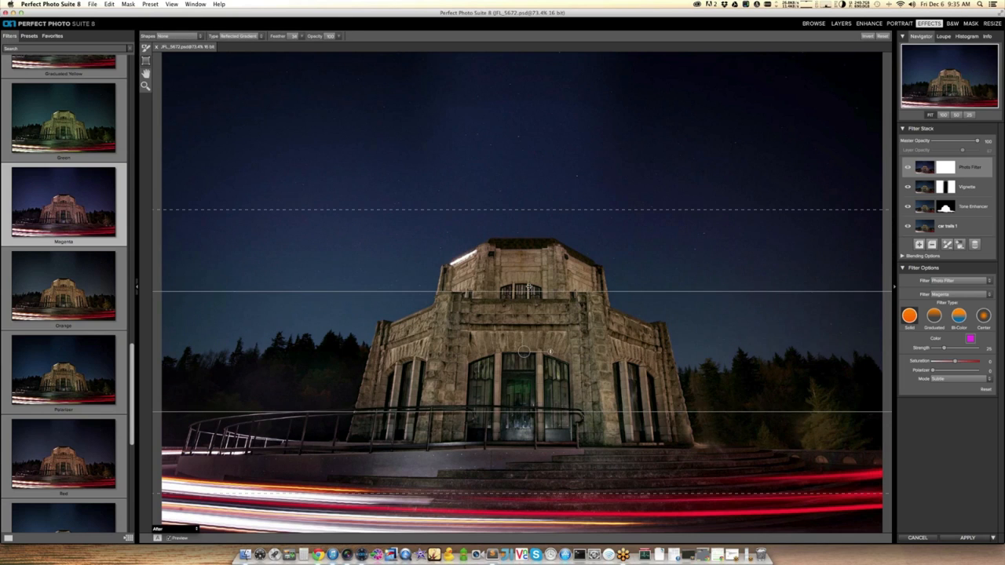
drag(528, 270, 528, 270)
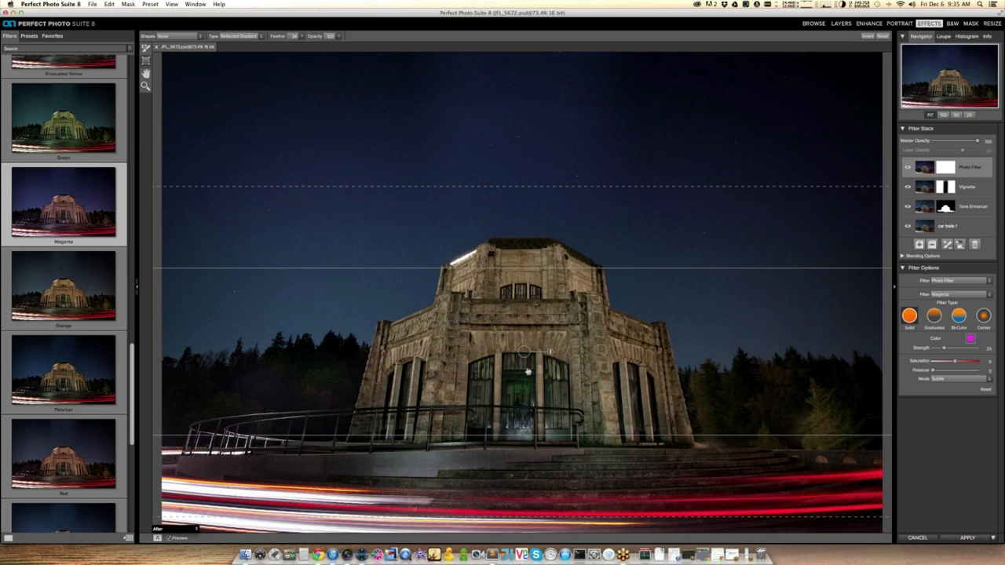
drag(528, 372, 528, 388)
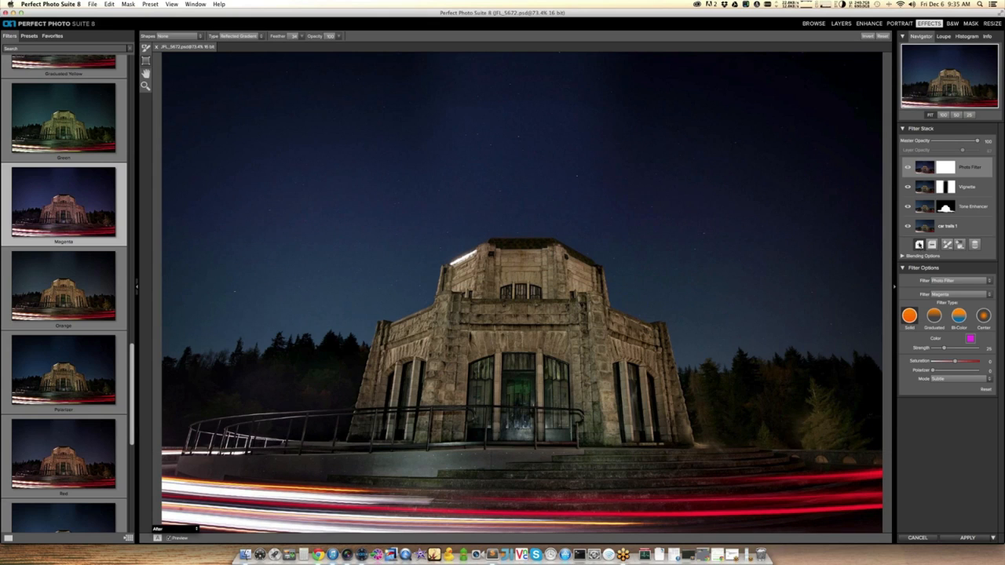
- Add another filter layer to the stack using the Adjustment Brush's Lighten preset
click(920, 244)
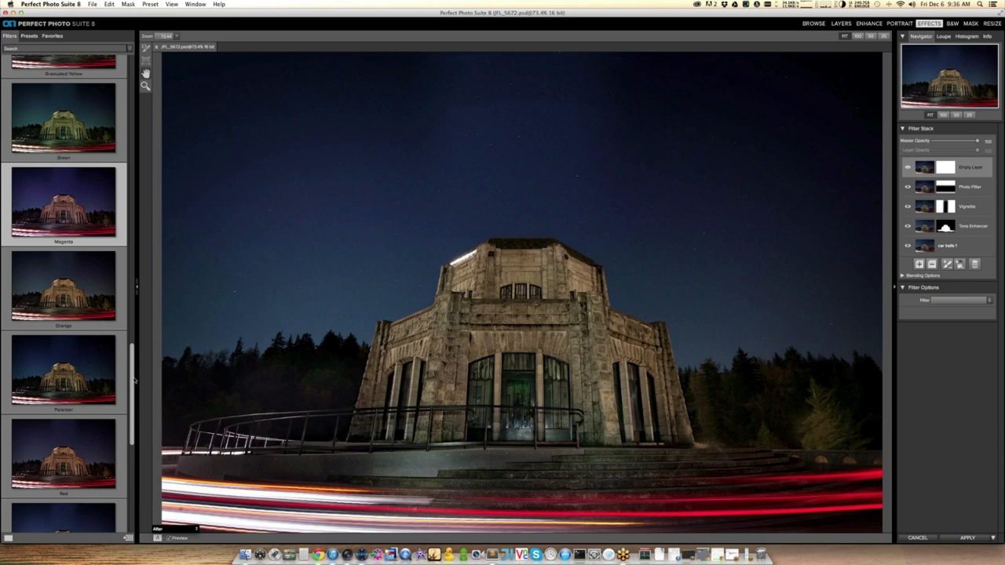
drag(134, 387, 135, 63)
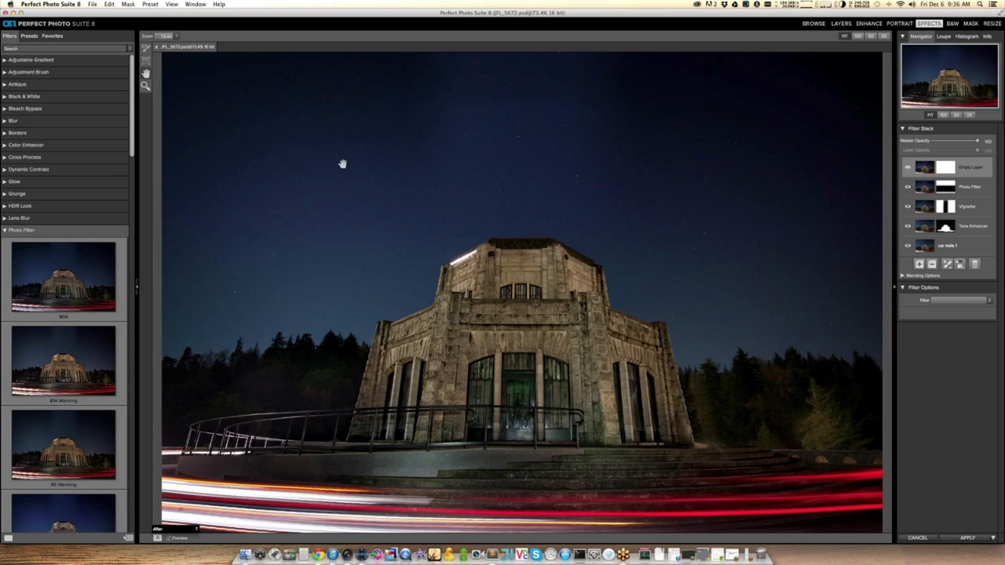
click(6, 73)
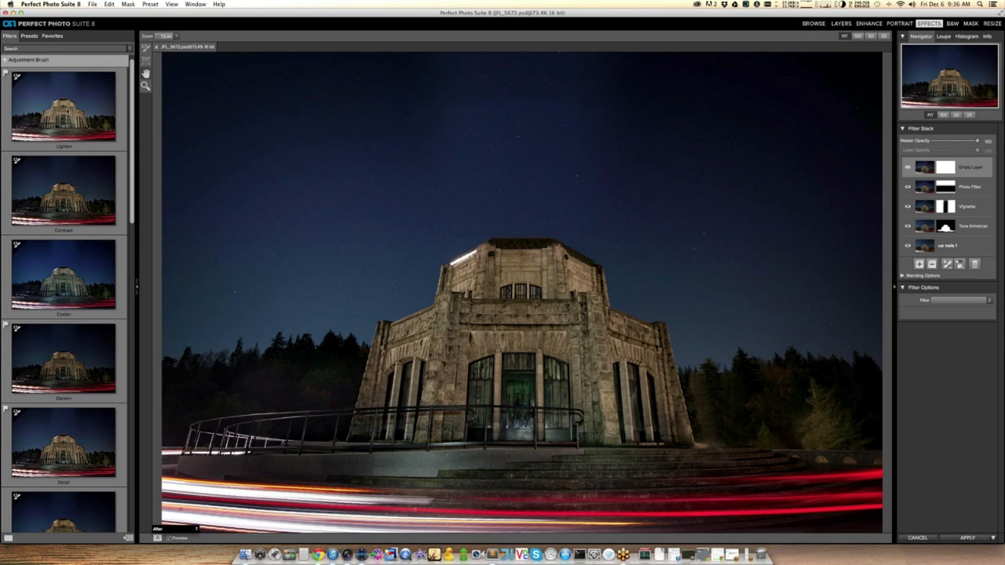
click(91, 135)
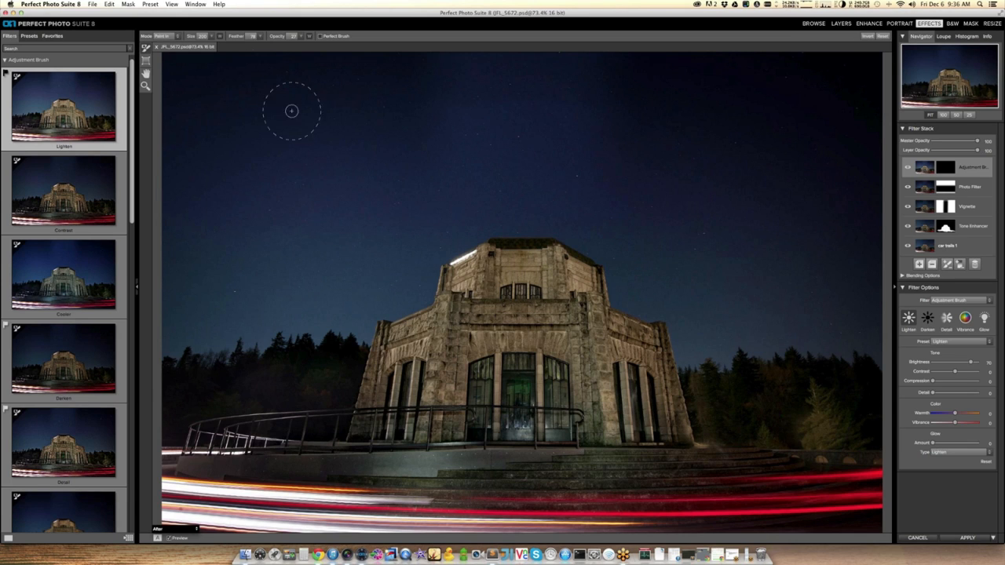
- Paint the Lighten adjustment over the building at brush opacity 100 with less feather and Perfect Brush on, and display the mask in red
click(301, 36)
drag(270, 45, 296, 45)
click(262, 37)
drag(248, 46, 234, 45)
mouse_move(444, 358)
mouse_down()
mouse_move(451, 395)
mouse_move(452, 350)
mouse_move(428, 334)
mouse_move(385, 393)
mouse_move(475, 346)
mouse_move(479, 248)
mouse_move(493, 282)
mouse_move(534, 325)
mouse_move(510, 385)
mouse_move(560, 410)
mouse_move(487, 416)
mouse_move(605, 409)
mouse_move(577, 303)
mouse_move(538, 296)
mouse_up()
key(super+r)
click(591, 313)
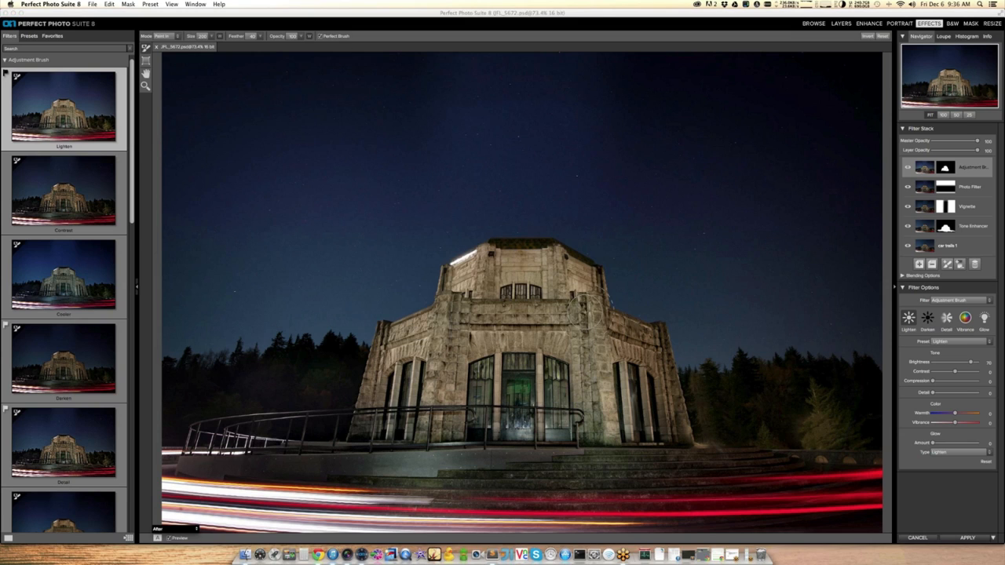
mouse_move(593, 315)
mouse_down()
mouse_move(601, 277)
mouse_move(581, 255)
mouse_move(553, 244)
mouse_up()
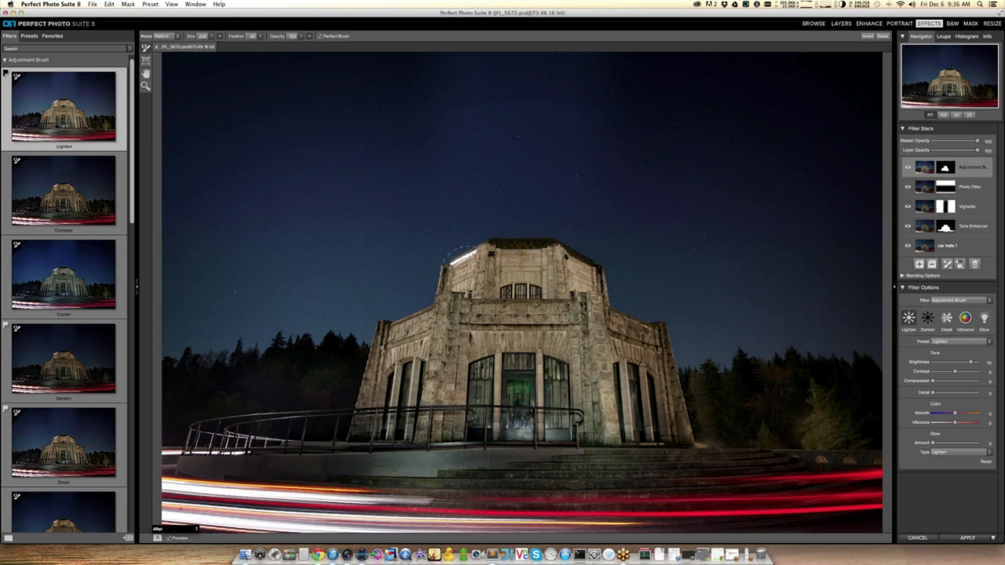
mouse_move(620, 416)
mouse_down()
mouse_move(629, 346)
mouse_move(663, 377)
mouse_move(666, 420)
mouse_move(658, 348)
mouse_up()
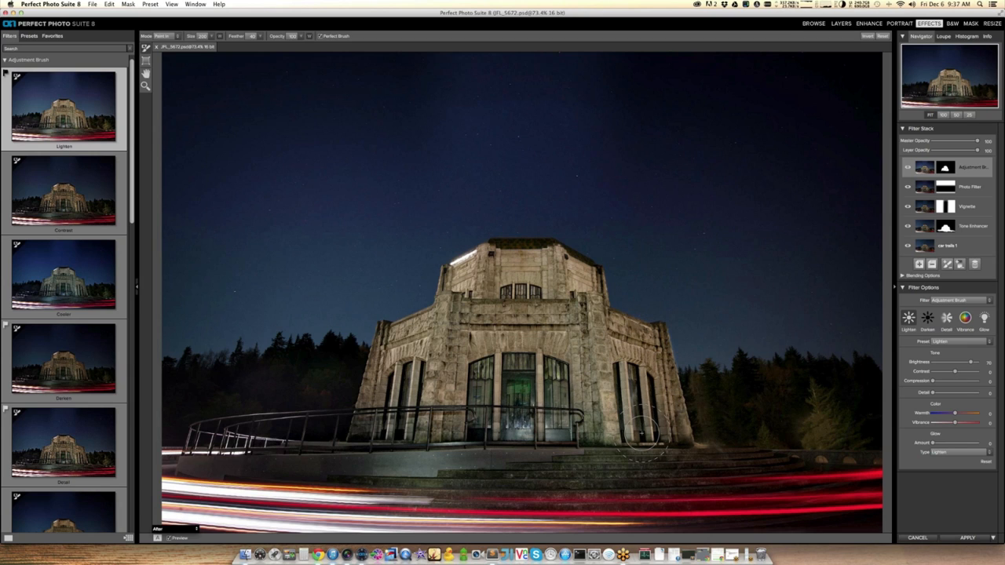
click(175, 528)
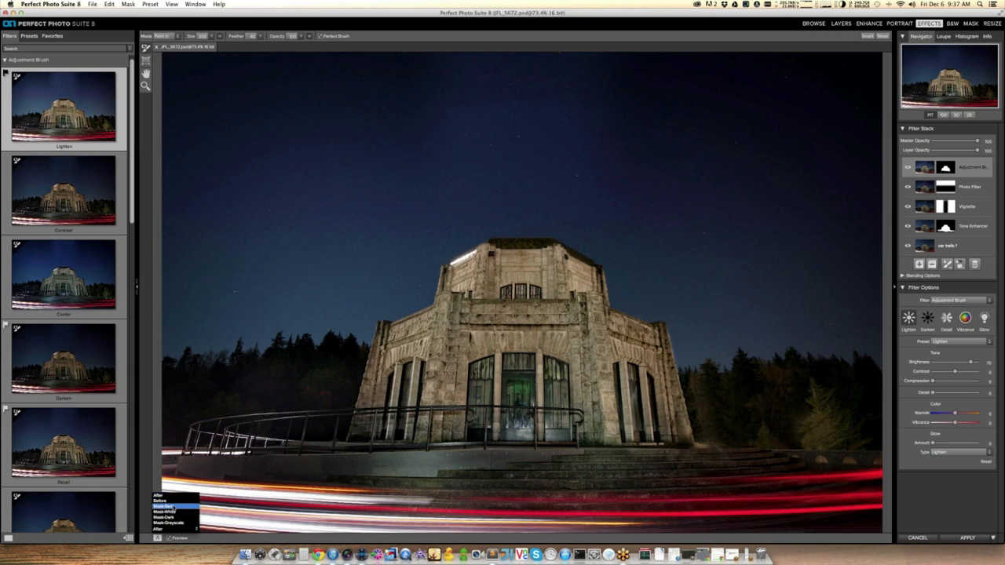
click(174, 509)
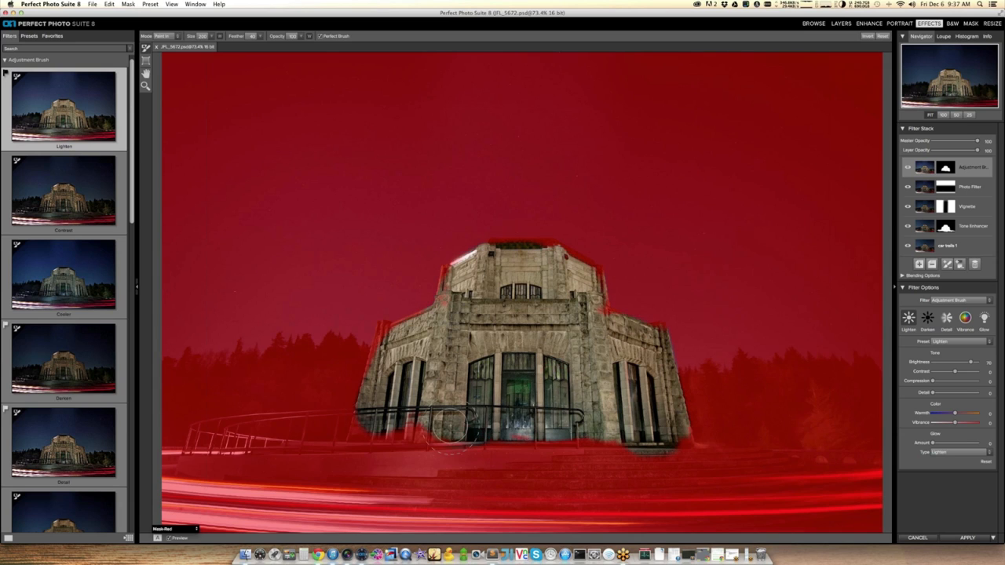
- Extend the Lighten mask along the building's base and entrance, and return the preview from the red mask to After
mouse_move(450, 425)
mouse_down()
mouse_move(367, 427)
mouse_move(520, 420)
mouse_move(601, 434)
mouse_move(593, 428)
mouse_up()
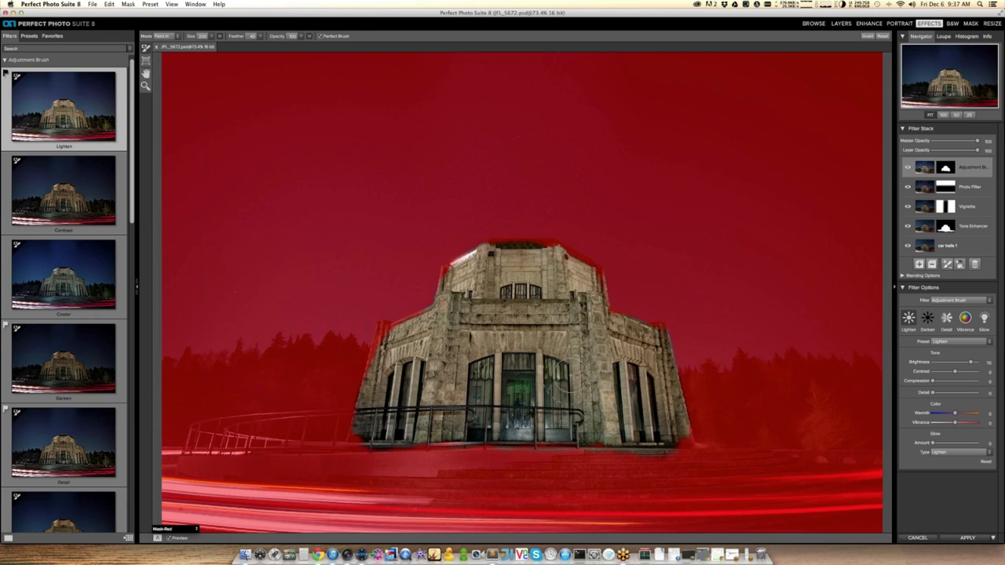
click(175, 530)
click(173, 499)
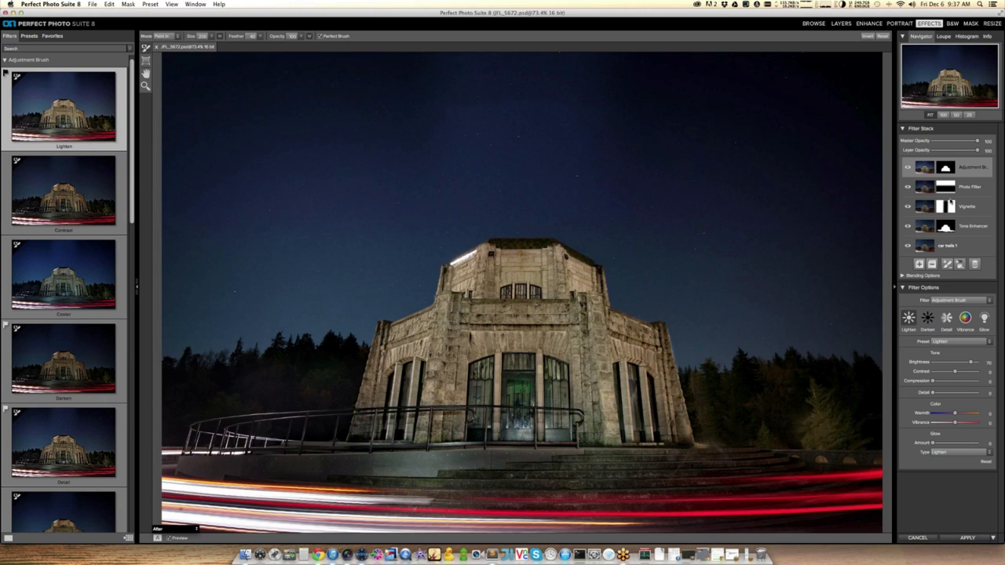
- Add a Dynamic Contrast filter layer, compare the Grunge Contrast, Natural and Texture Enhancer presets, and settle on Natural with reduced layer opacity
click(920, 265)
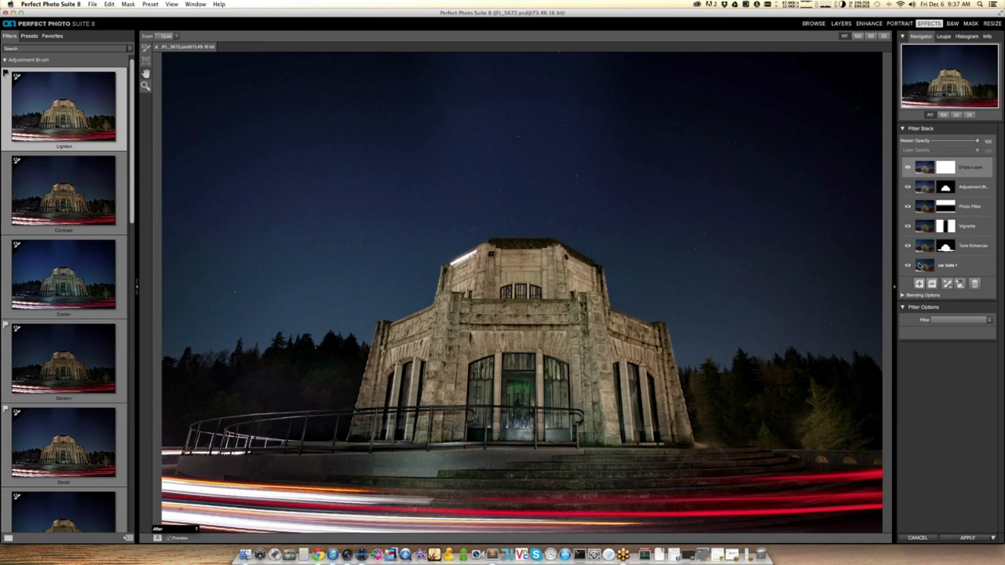
click(6, 62)
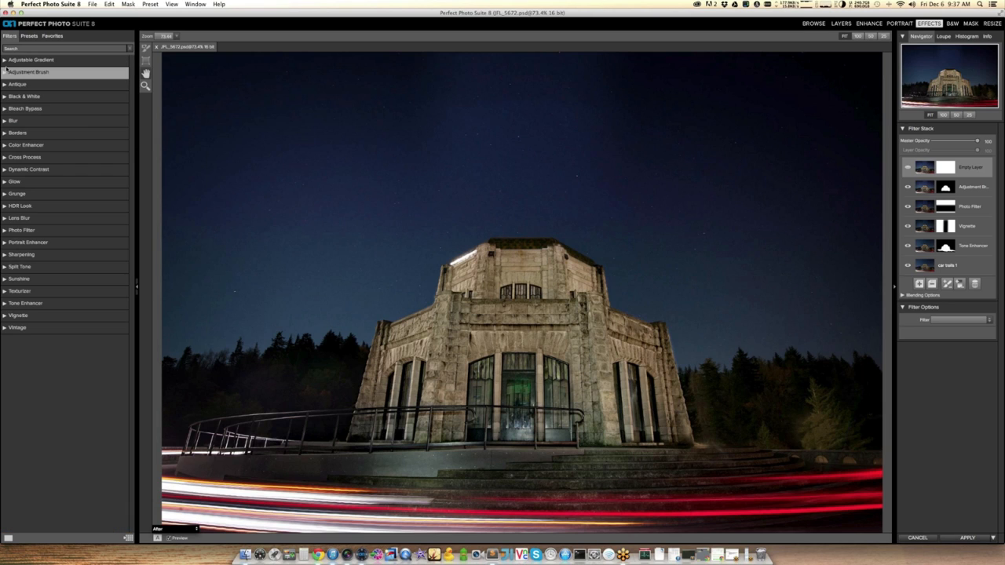
click(32, 169)
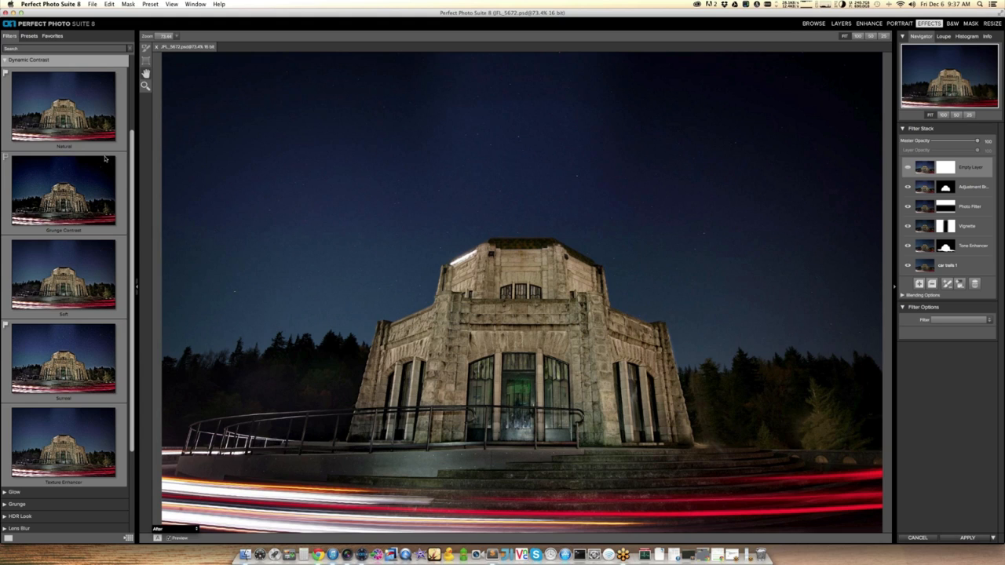
mouse_move(131, 175)
mouse_down()
mouse_move(132, 195)
mouse_move(131, 177)
mouse_up()
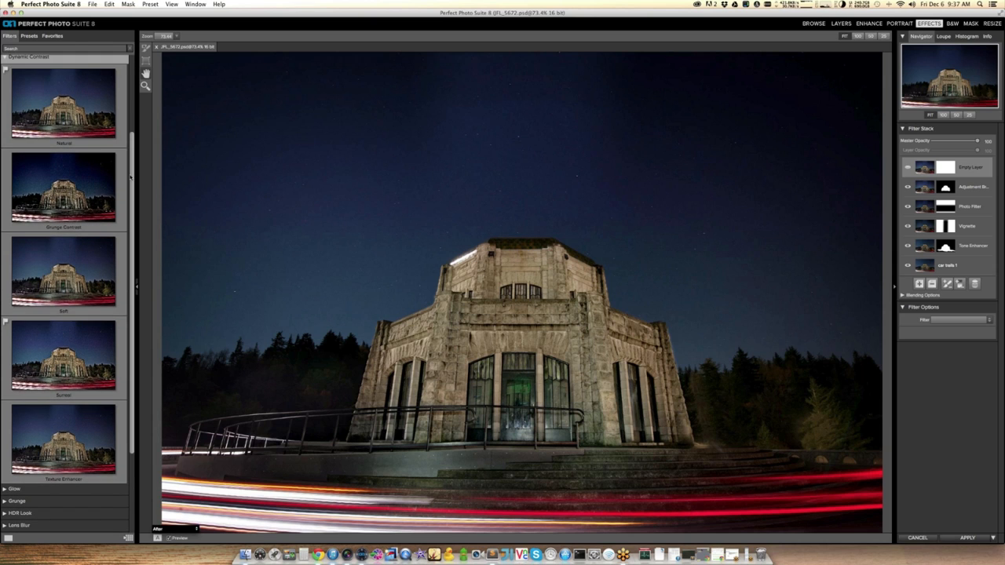
click(63, 189)
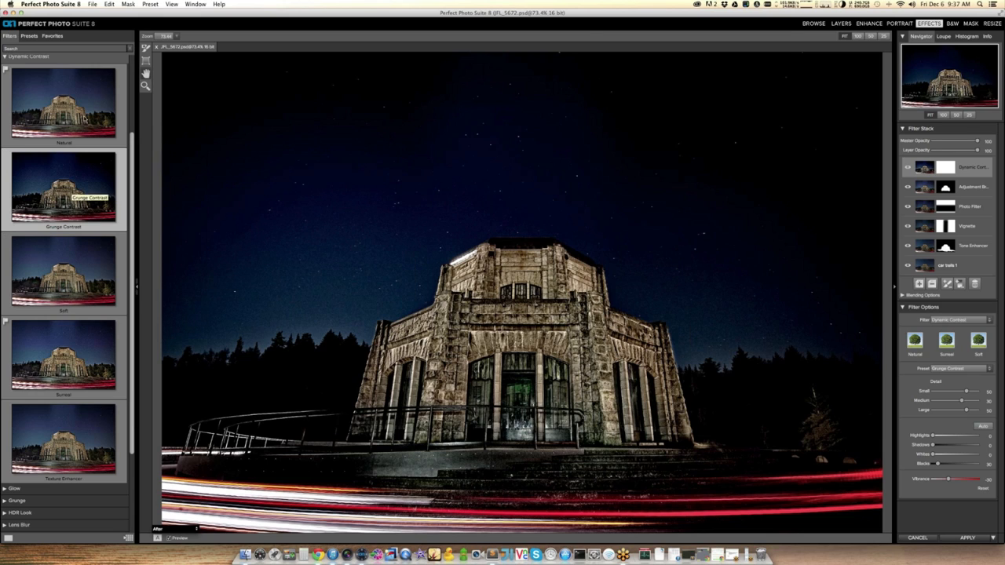
click(84, 126)
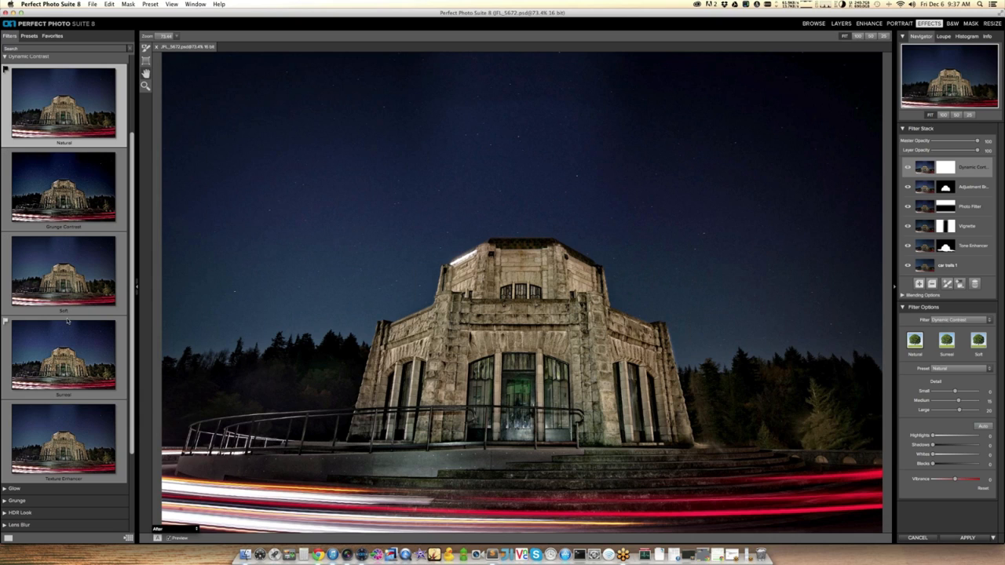
click(74, 433)
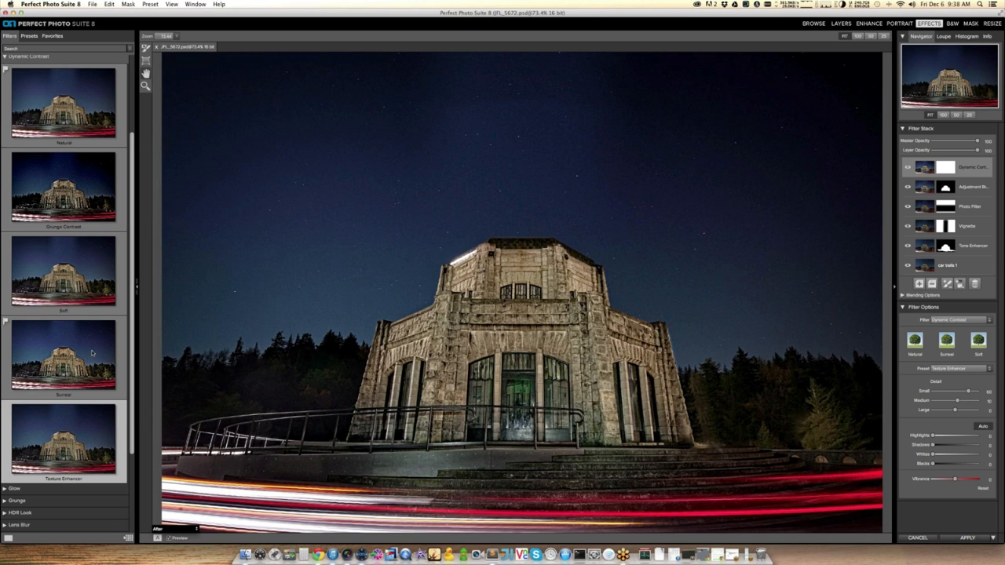
click(87, 117)
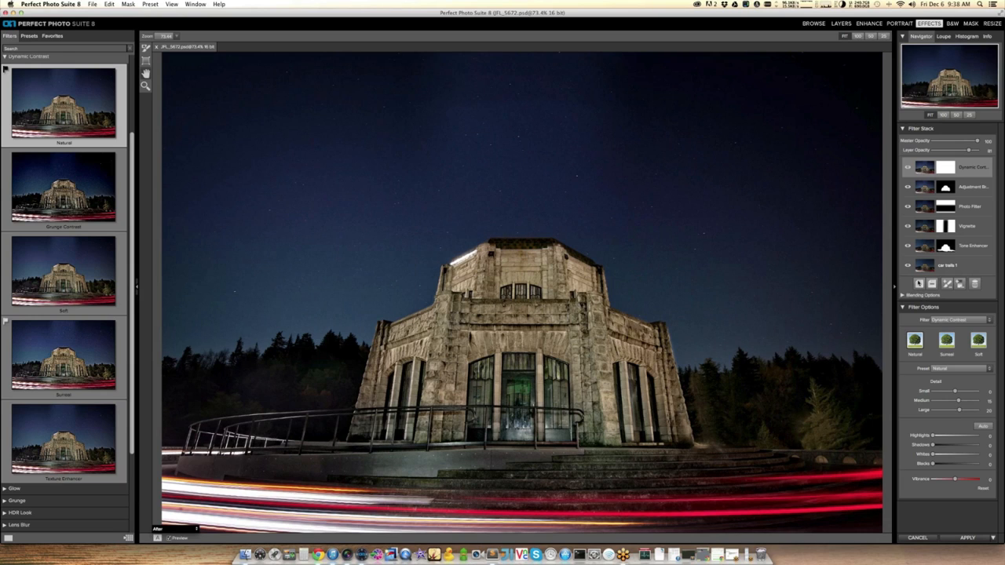
- Add an Adjustment Brush filter layer with the Darken preset and paint it over the bright tree beside the building
click(920, 283)
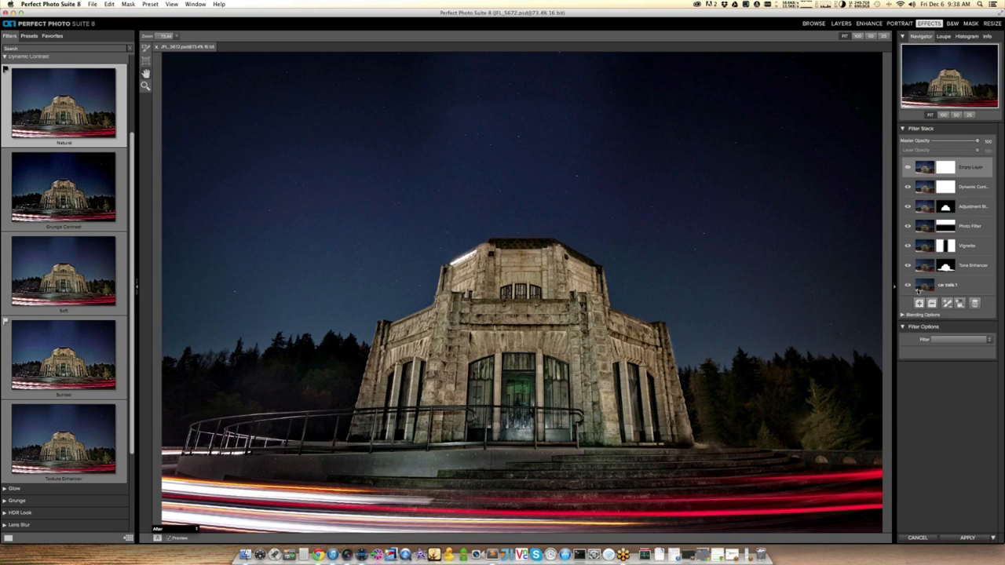
scroll(132, 77, up, 3)
click(116, 73)
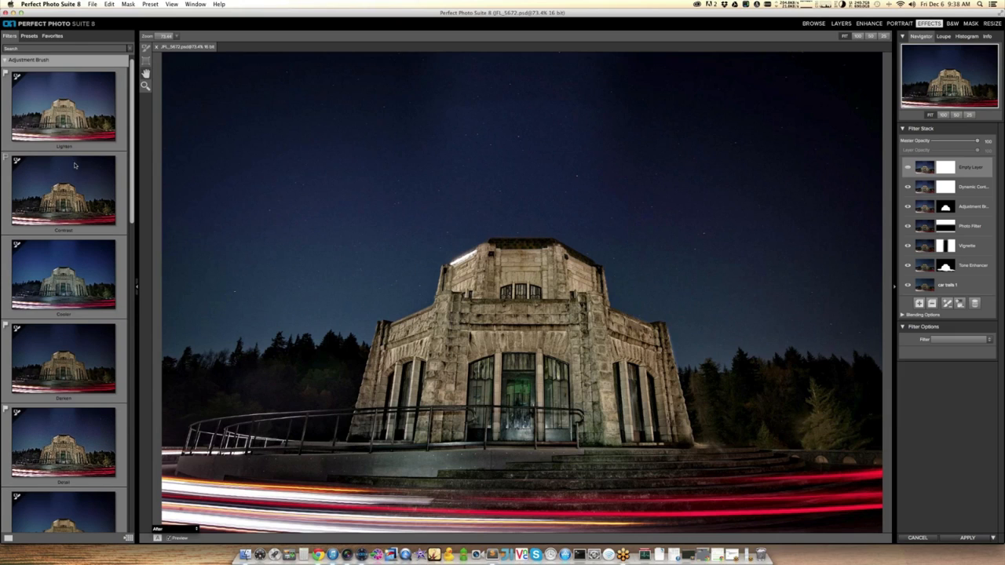
click(76, 383)
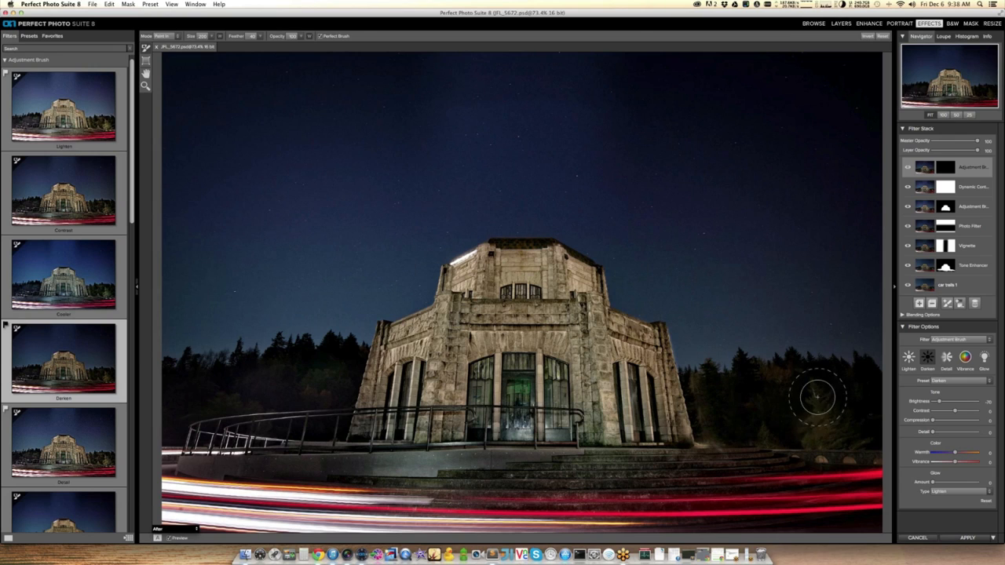
drag(824, 405, 809, 385)
- Compare the photo with the effects preview off and on, and apply the whole filter stack to the layered document
key(super+p)
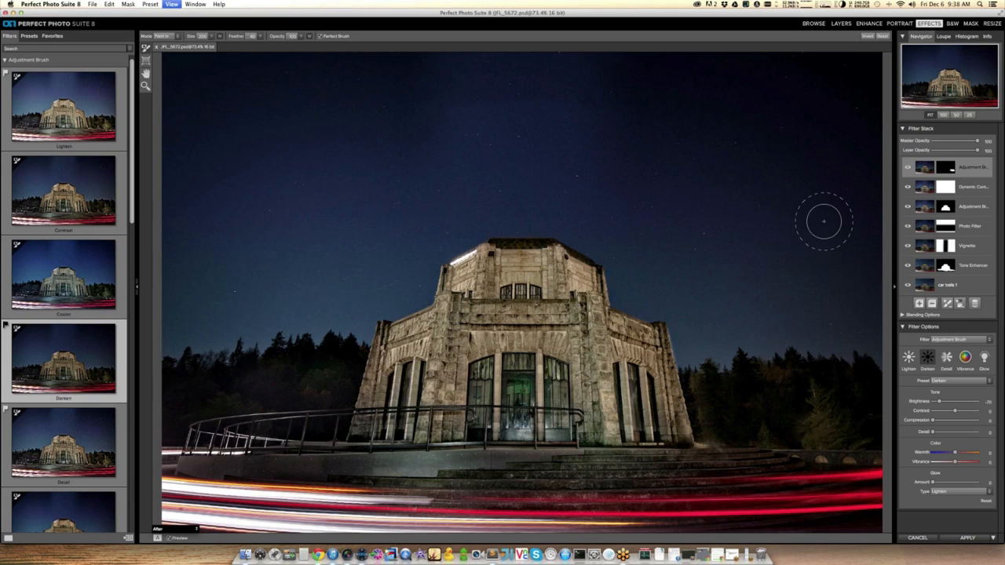
key(super+p)
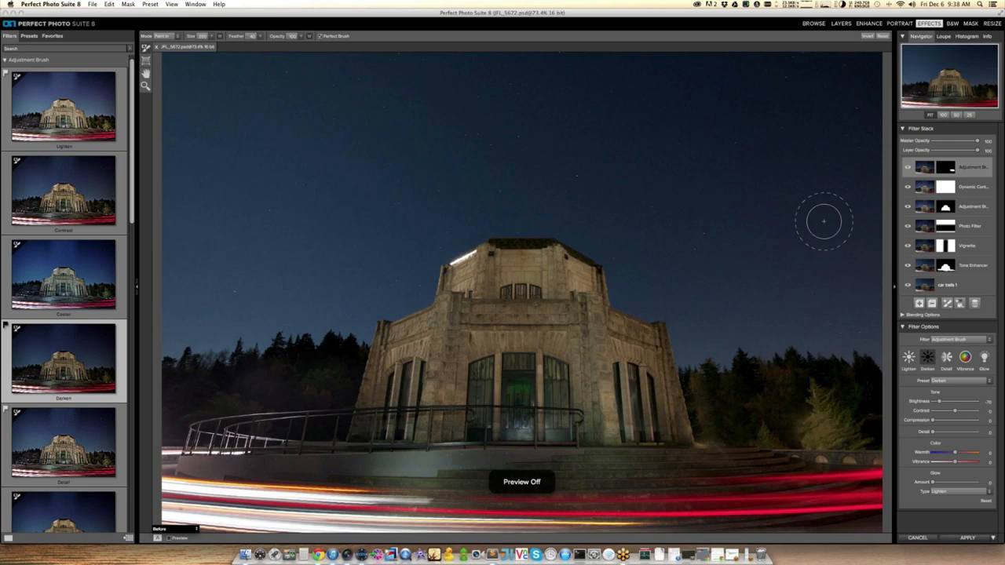
key(super+p)
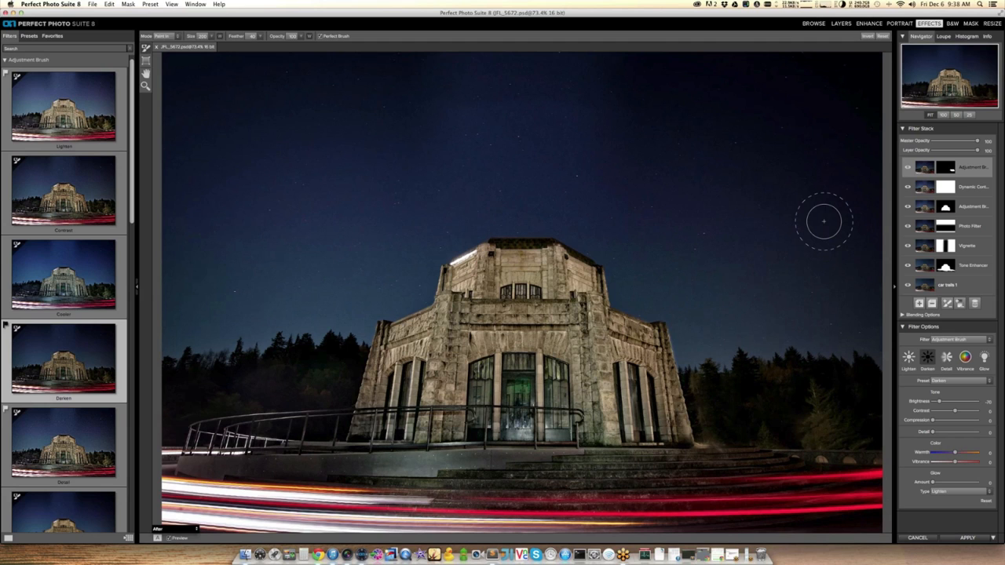
key(super+p)
key(super+p)
click(968, 538)
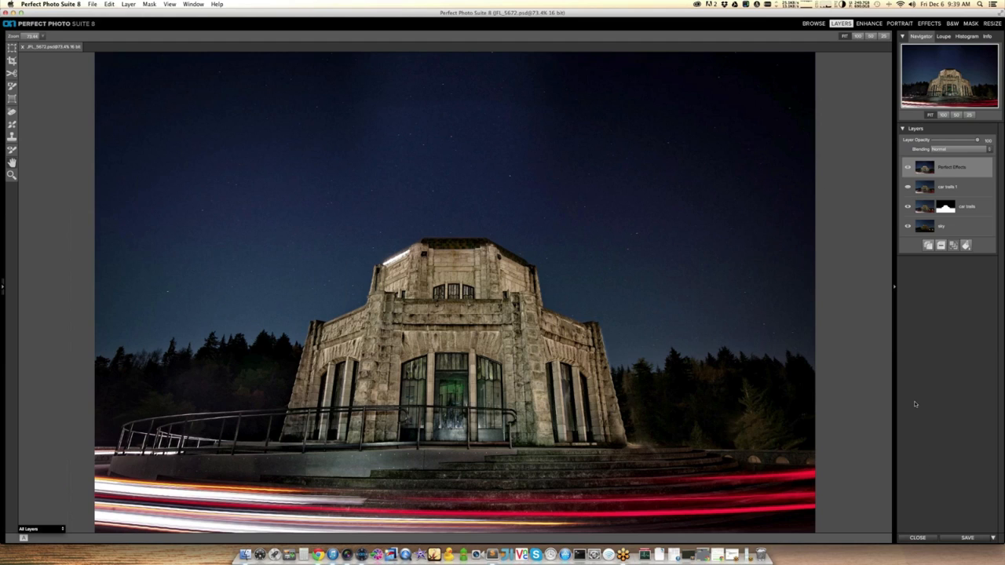
- Close JFL_5672.psd and save its changes
click(919, 539)
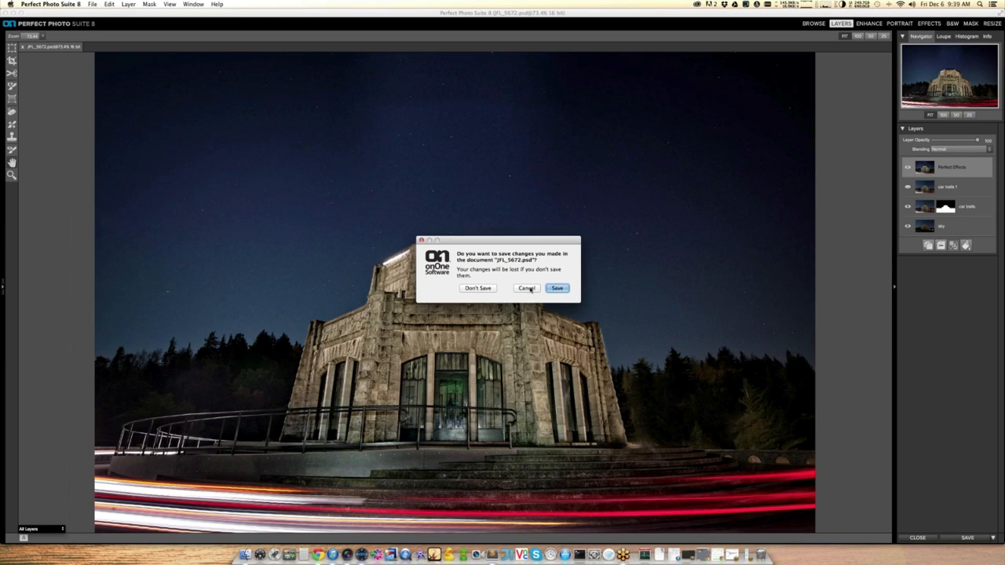
click(548, 290)
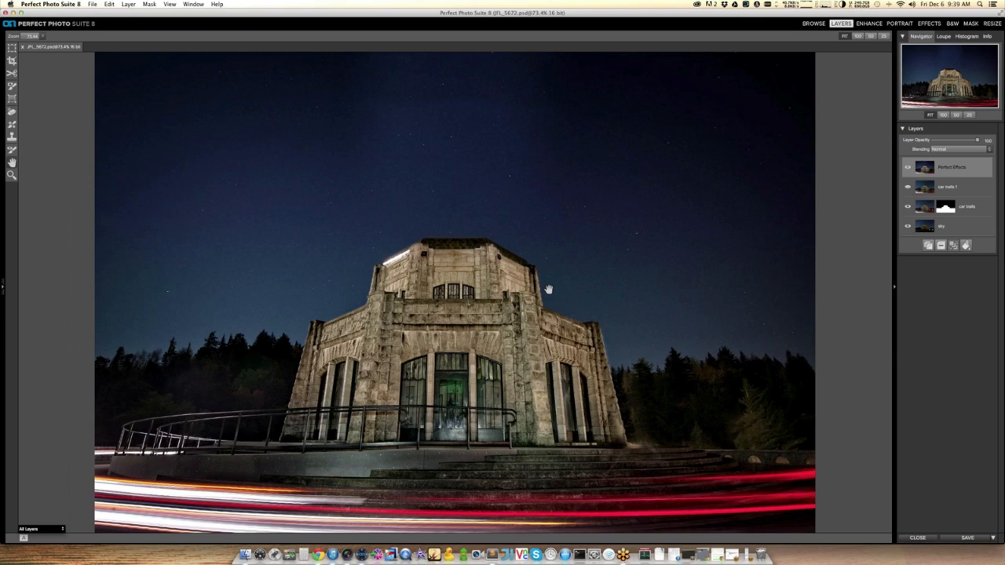
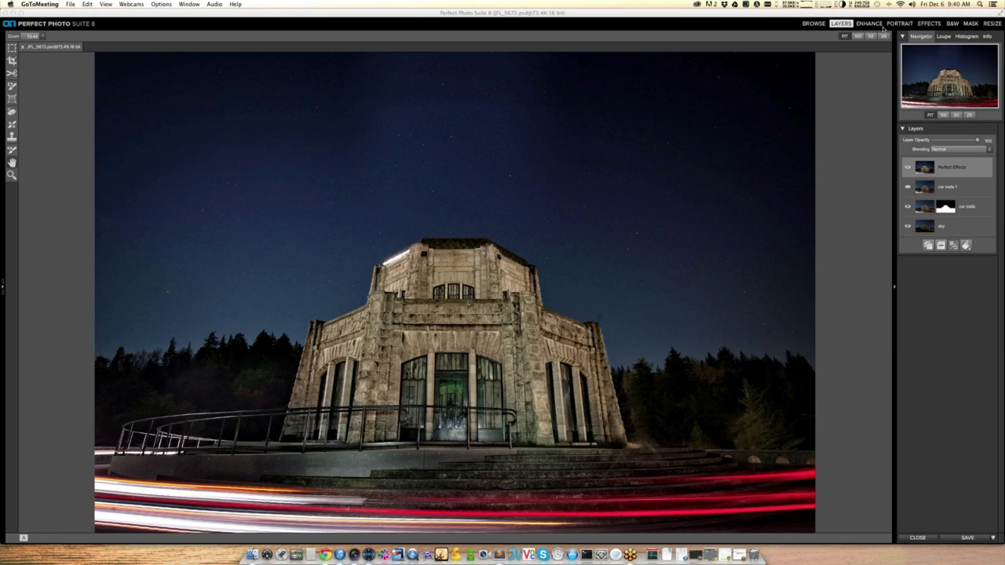
click(919, 538)
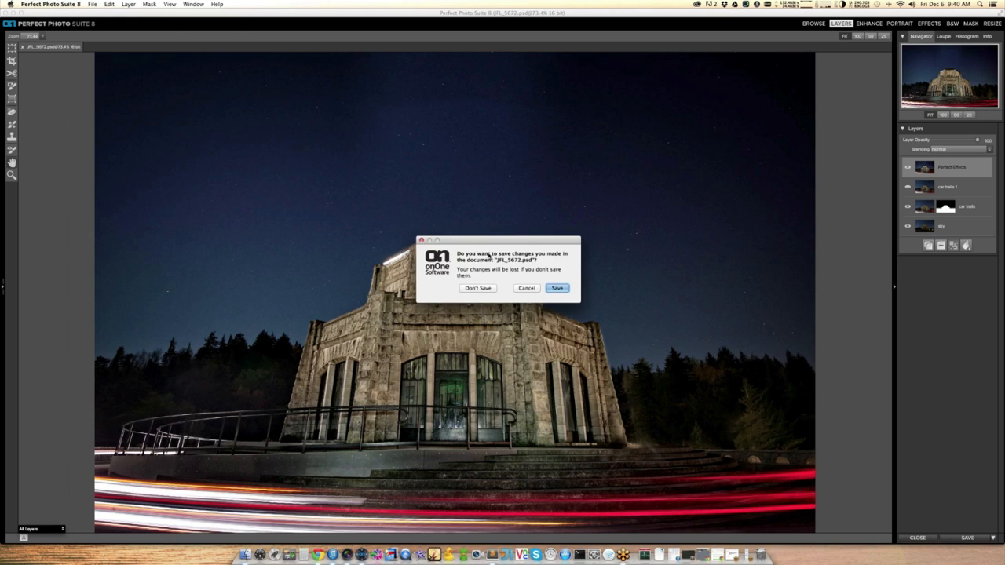
click(550, 289)
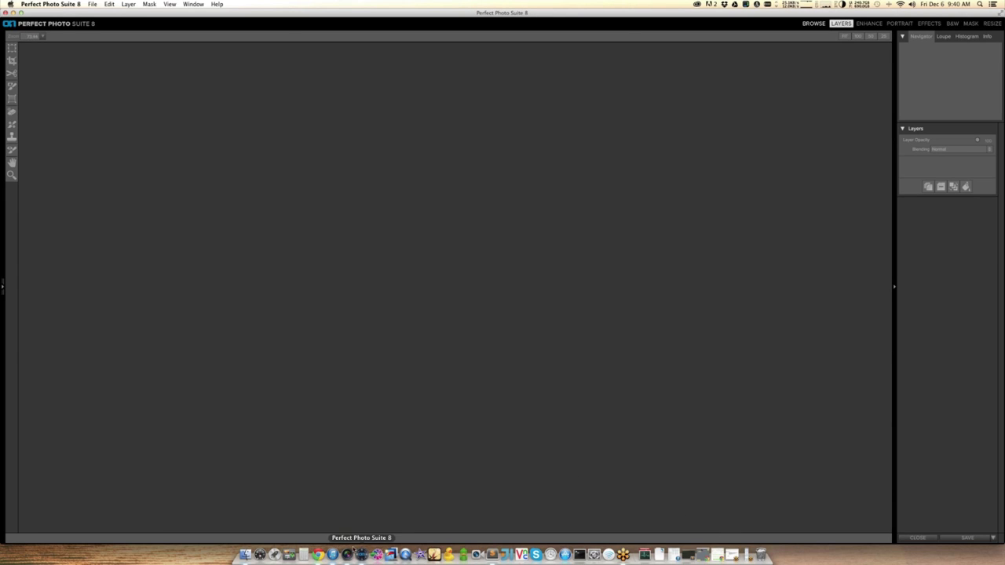
- Switch to Aperture, open the Batch project, and show its first photo alone in the viewer with the inspector hidden
click(347, 548)
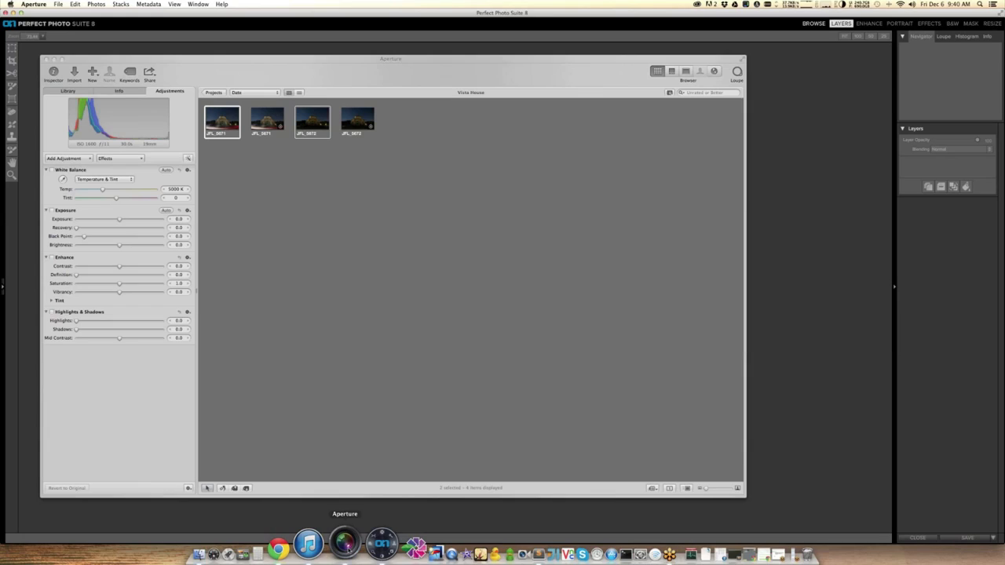
click(82, 225)
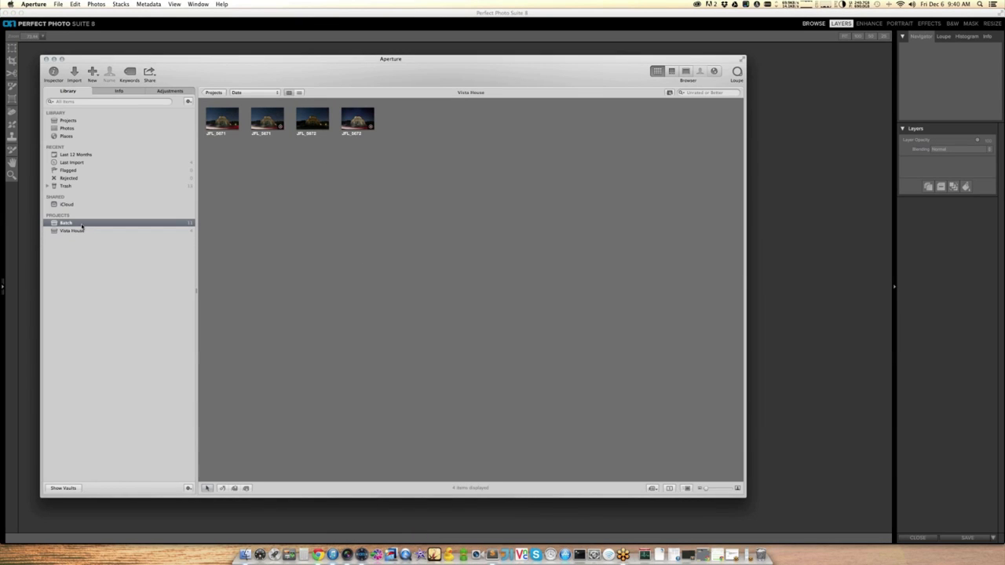
click(253, 198)
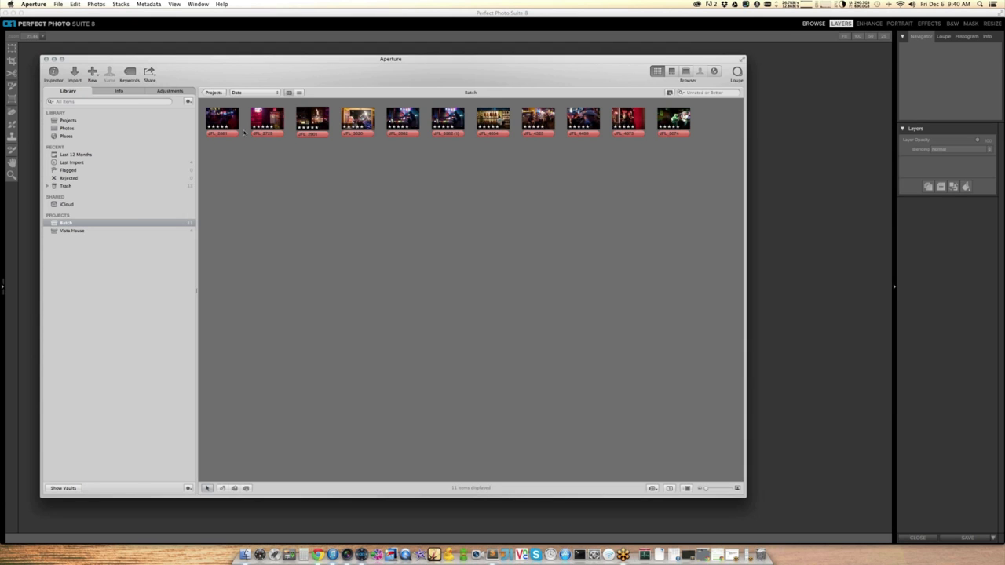
click(234, 121)
key(v)
key(i)
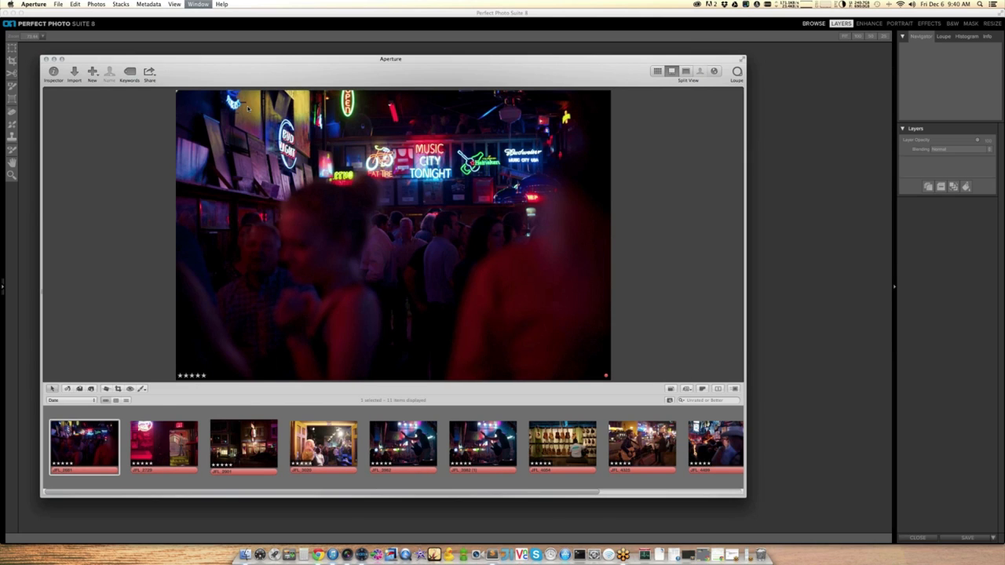
key(v)
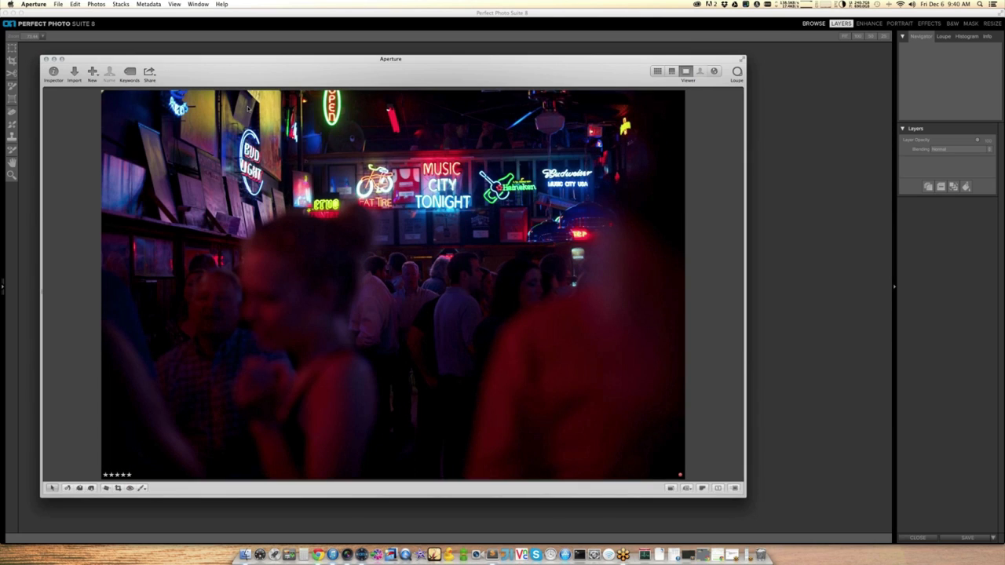
- Examine the remaining night photos of the Batch project one after another in the viewer
key(Right)
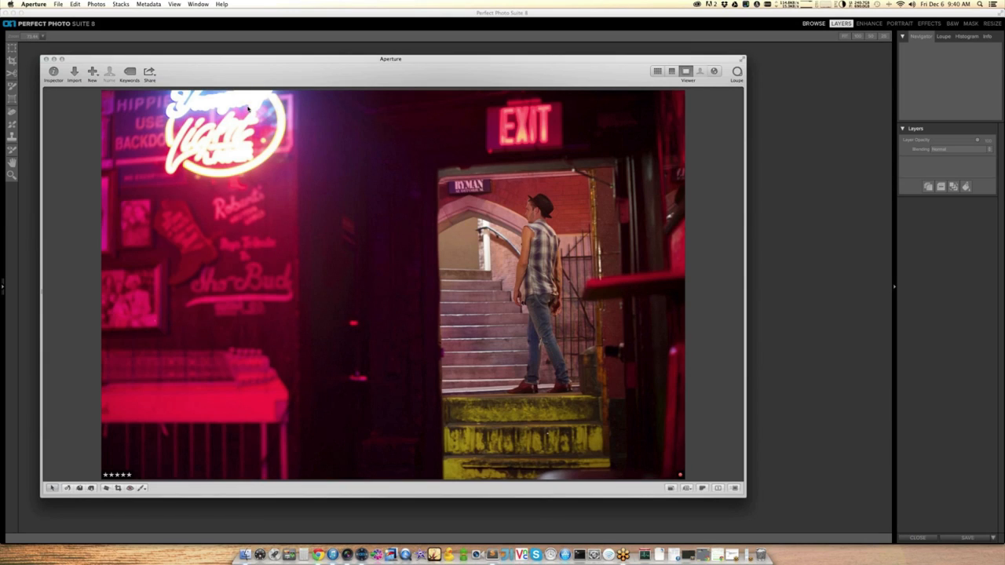
key(Right)
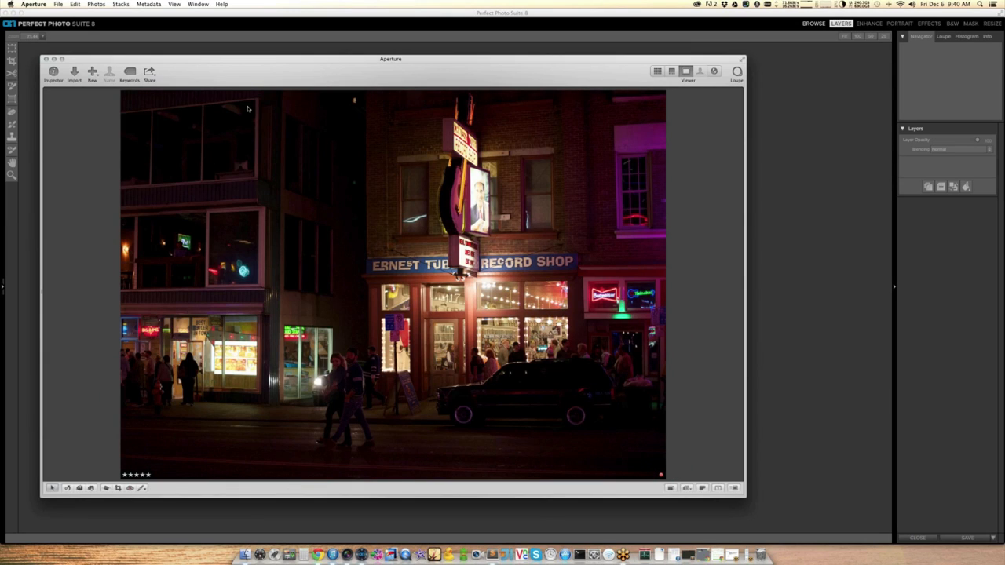
key(Right)
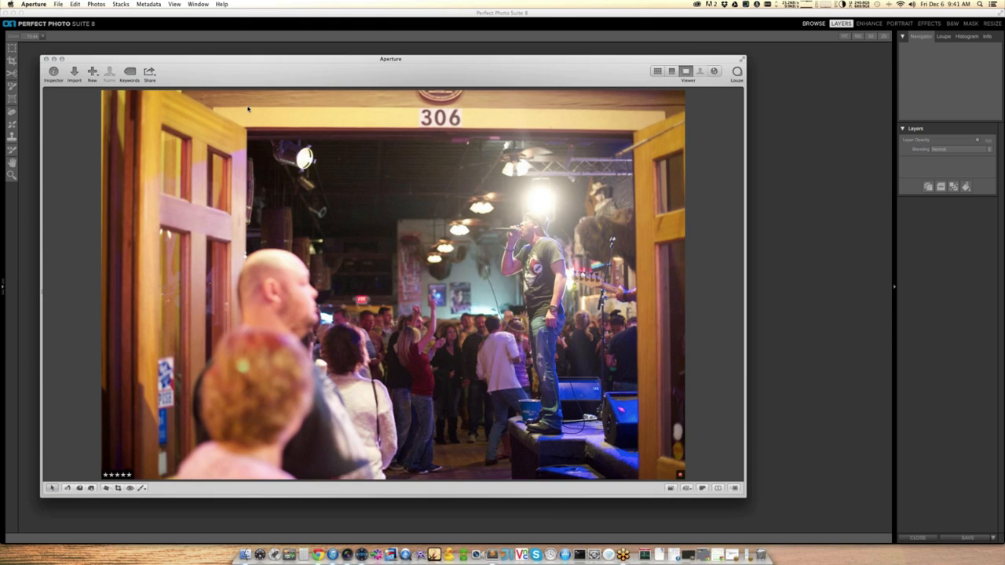
key(Right)
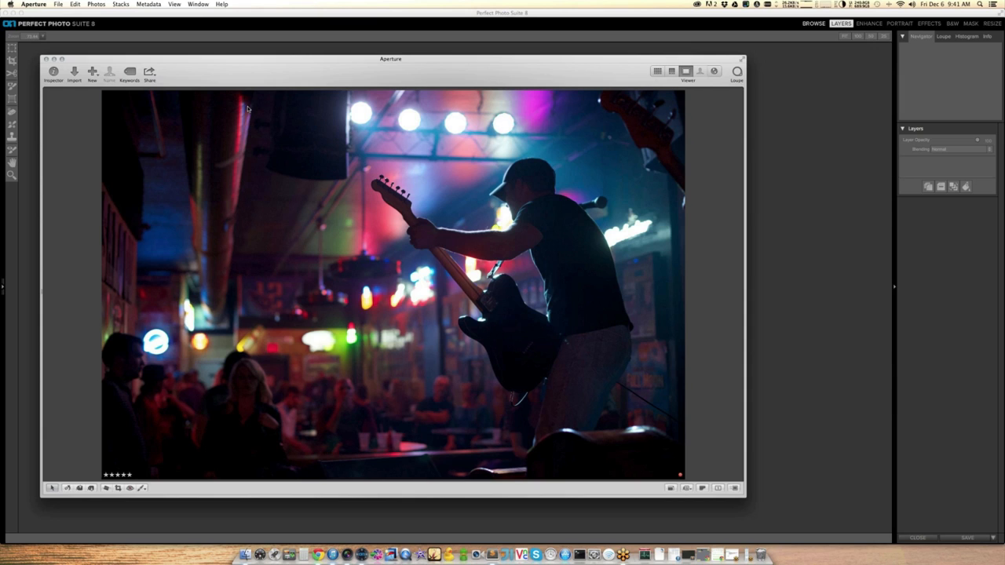
key(Right)
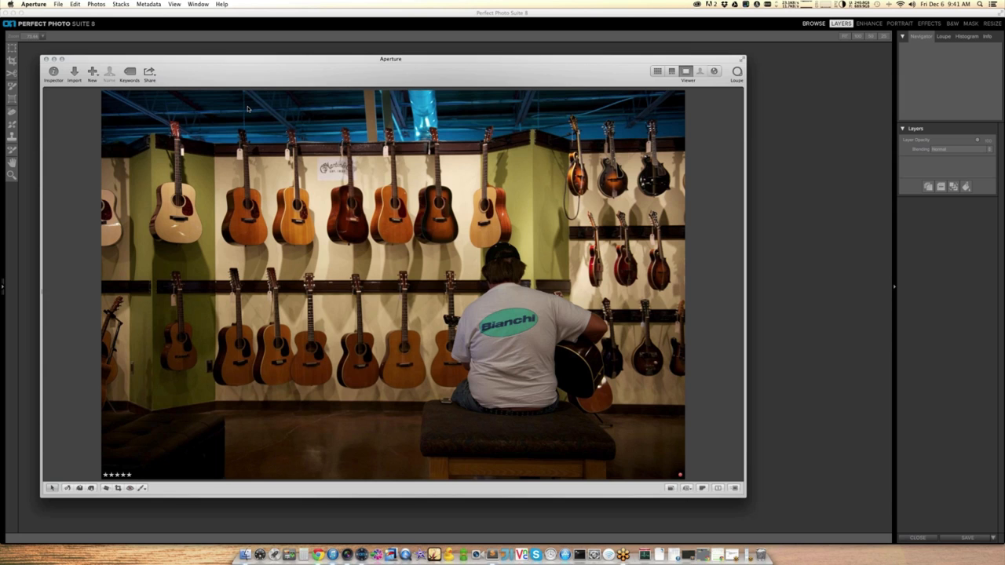
key(Right)
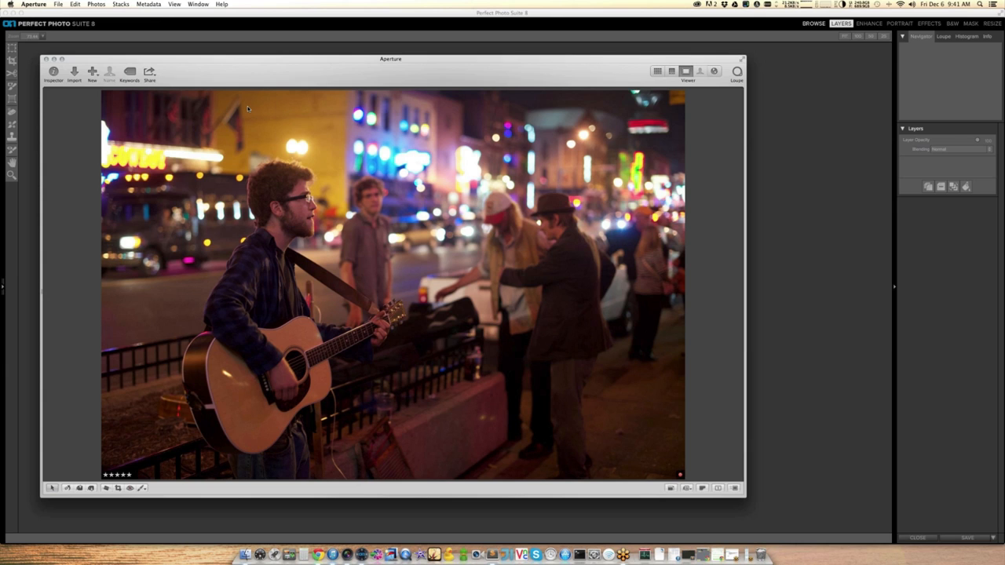
key(Right)
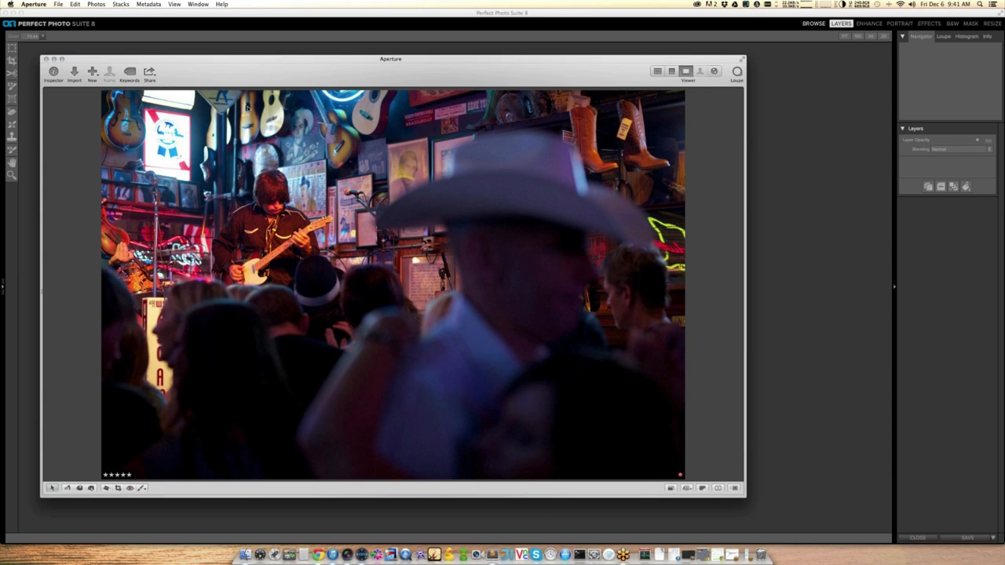
key(Right)
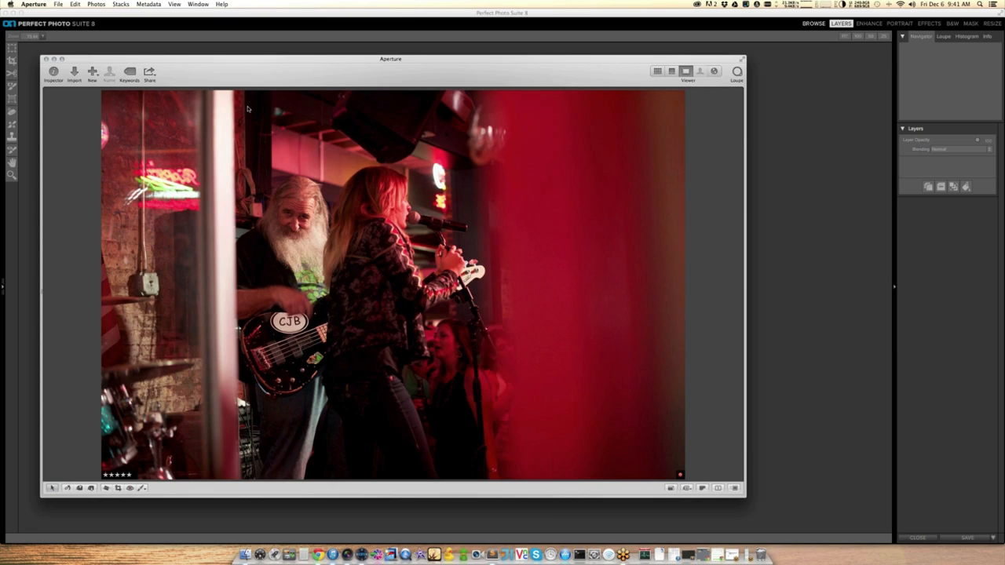
- Look at further Batch photos full size in the viewer, checking the thumbnail overview in between
key(Right)
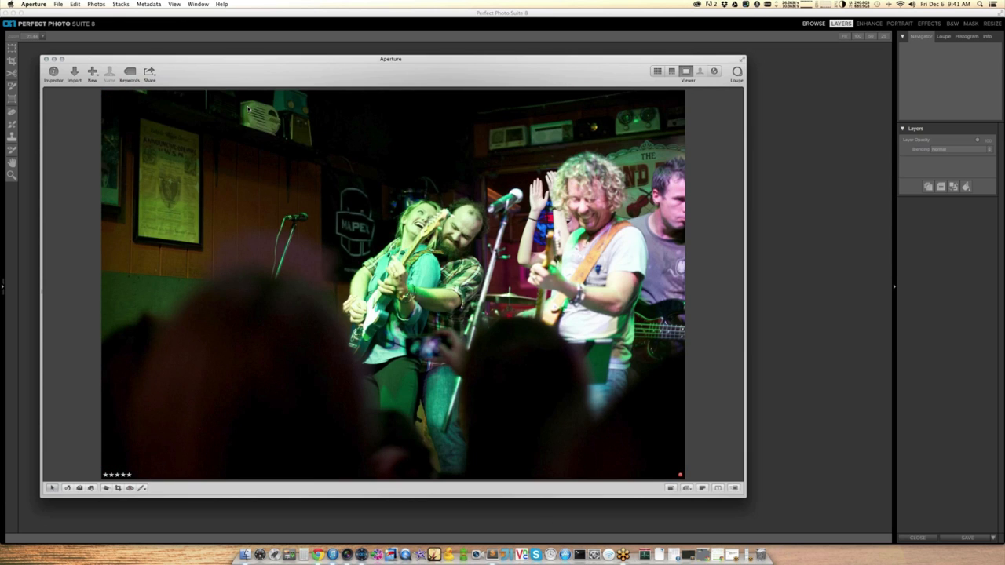
key(v)
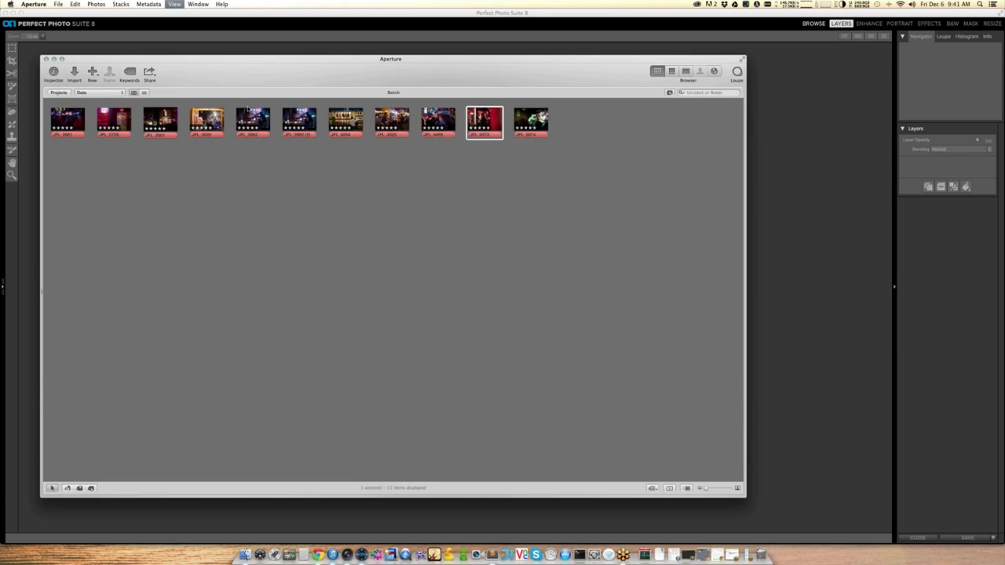
key(v)
key(v)
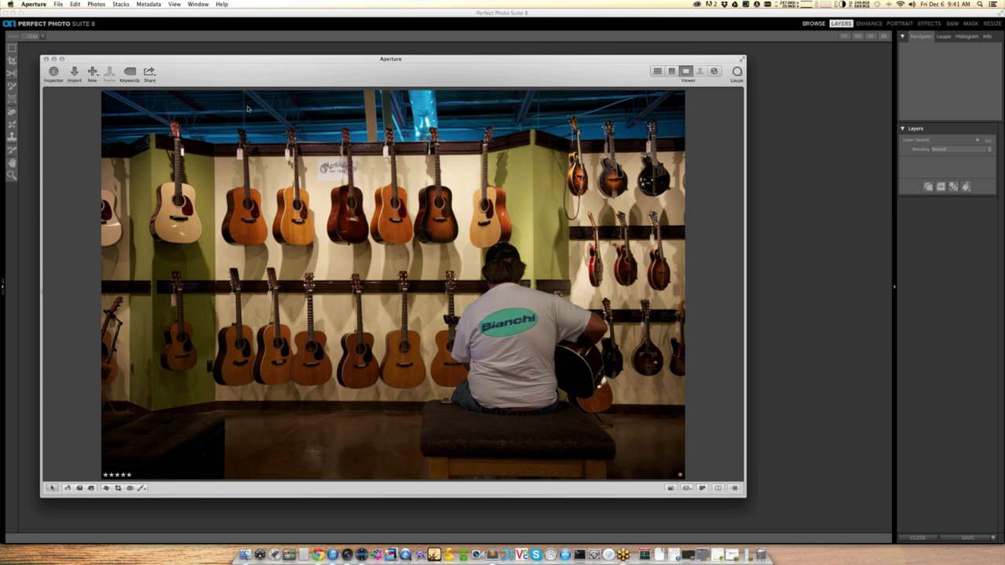
key(Right)
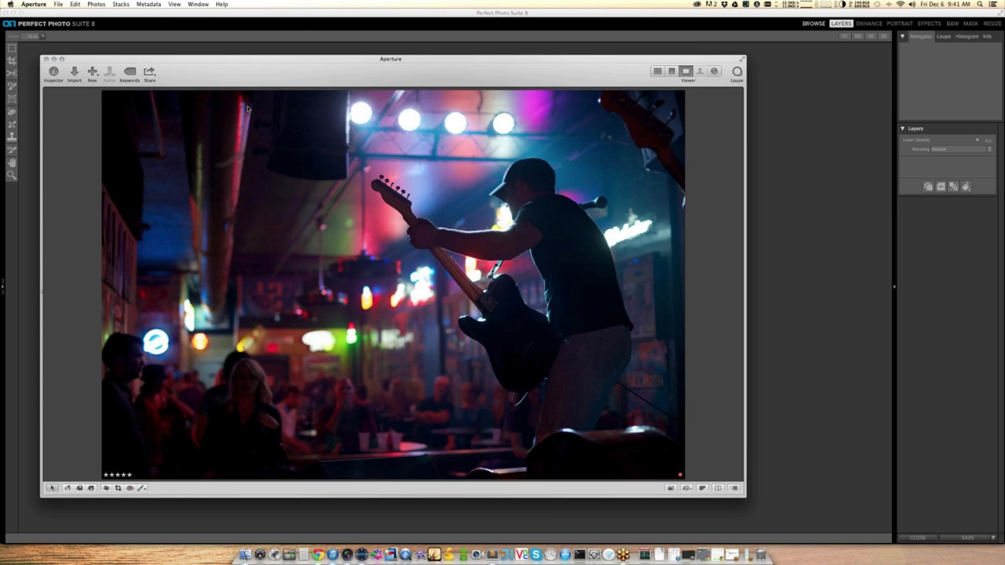
- Return to the thumbnail browser and select all photos of the Batch project
key(v)
key(Left)
key(Left)
key(Left)
key(Left)
key(Right)
key(shift+Right)
key(shift+Right)
key(shift+Right)
key(shift+Right)
key(shift+Right)
key(shift+Right)
key(shift+Right)
key(shift+Right)
key(shift+Right)
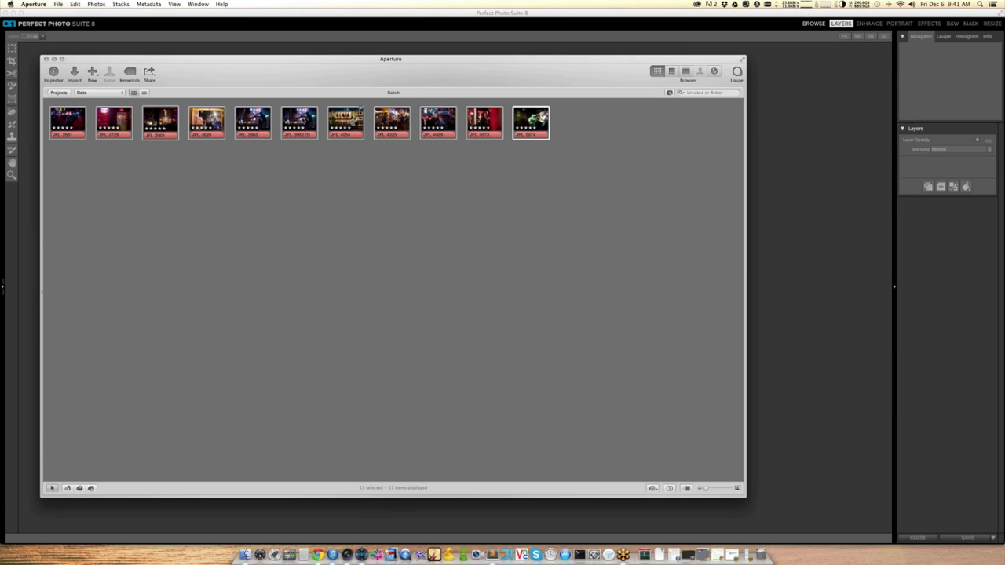
- Send the selected photos to the Perfect Batch 8 plug-in and keep Round Trip as the save destination
right_click(116, 115)
mouse_move(165, 123)
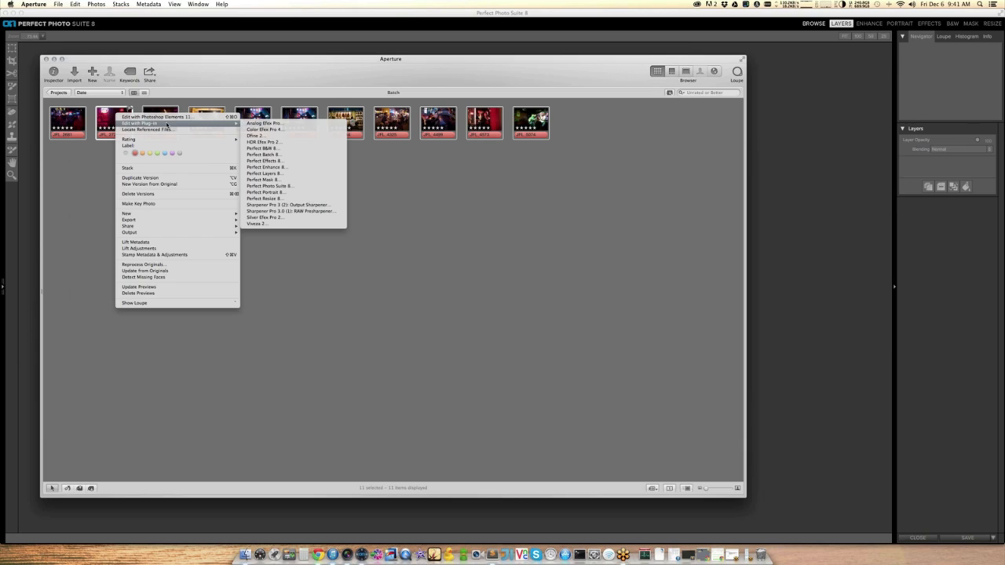
click(288, 157)
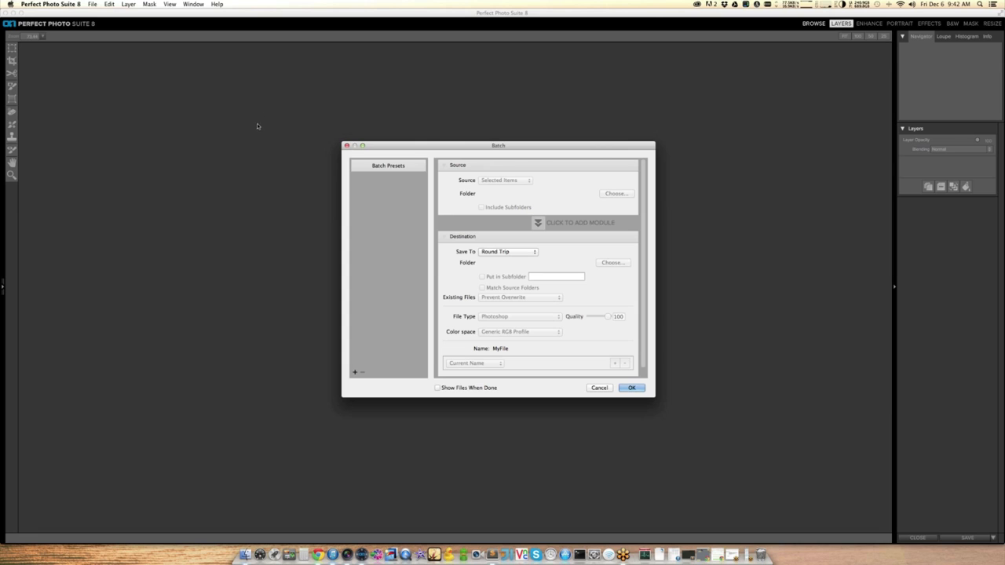
drag(531, 145, 509, 124)
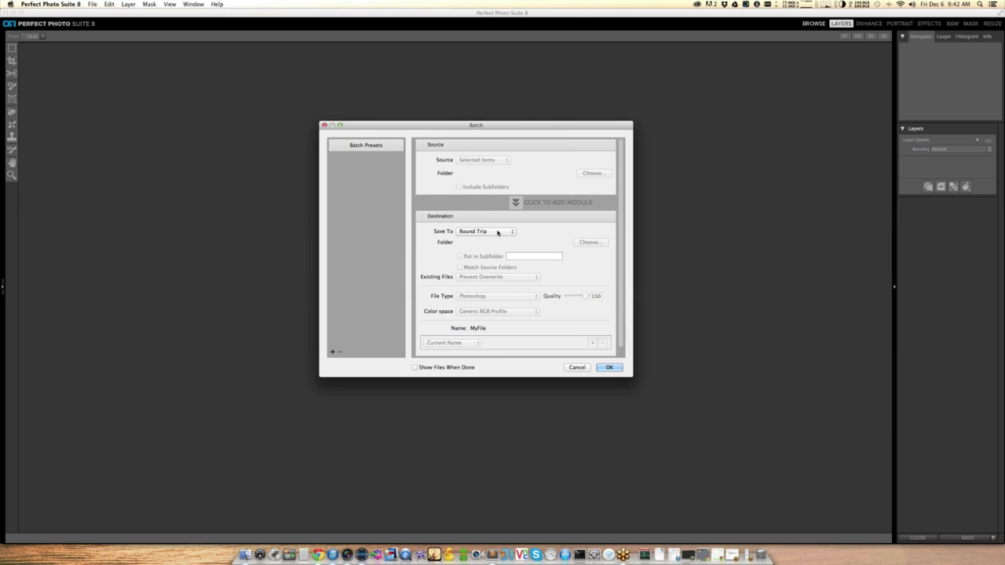
click(498, 232)
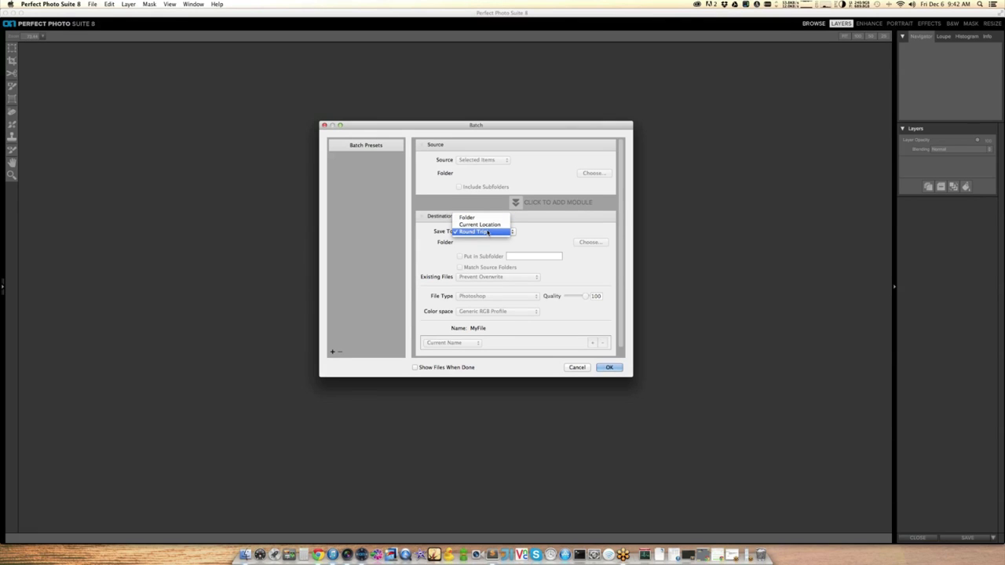
click(489, 233)
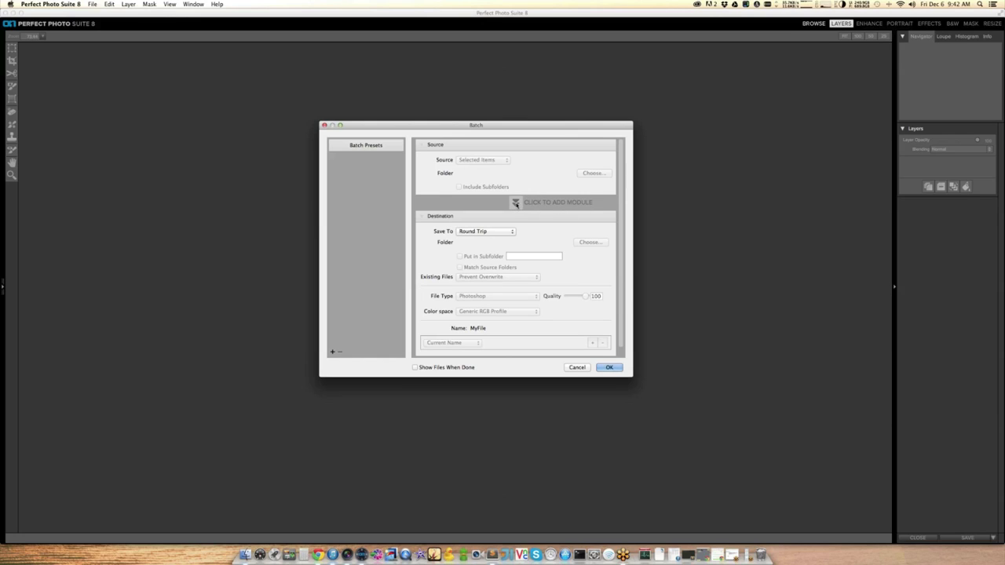
- Add a Perfect Effects module between source and destination and set its type to Filters
click(516, 203)
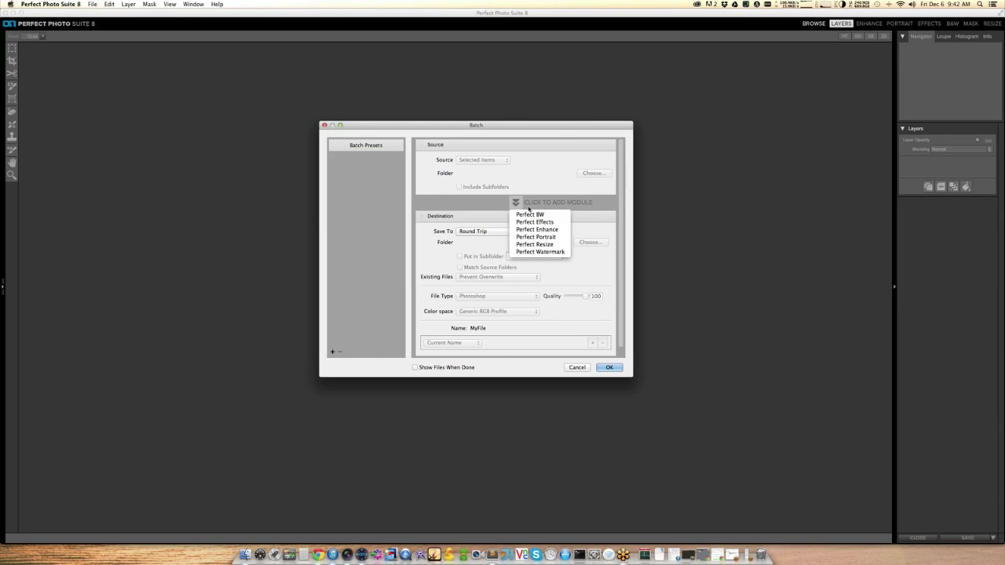
click(547, 224)
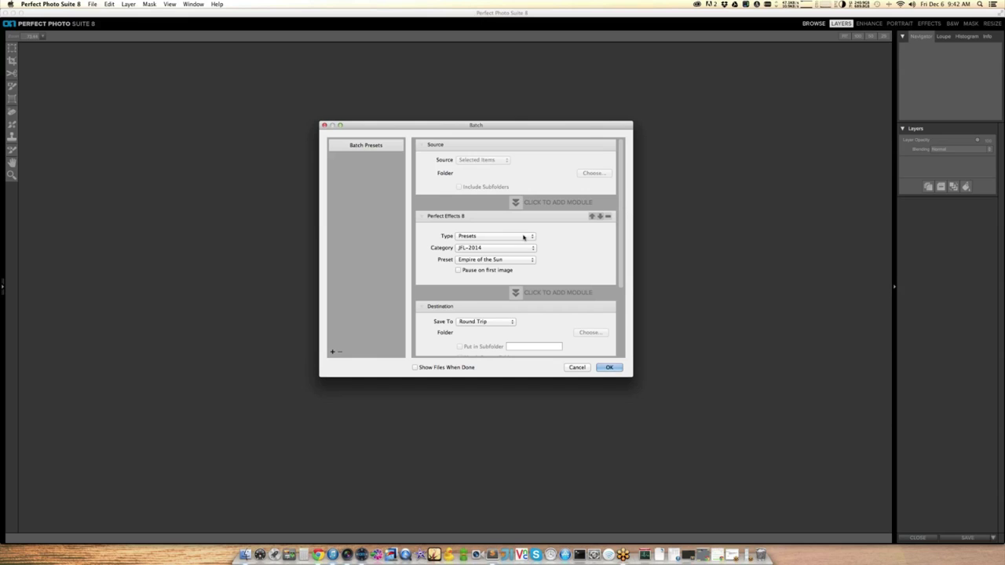
click(522, 236)
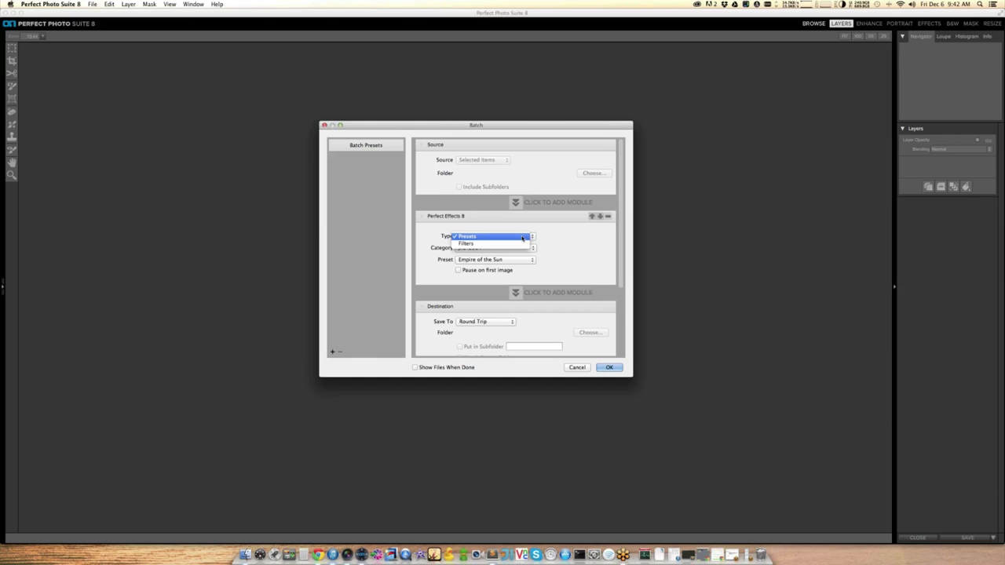
click(525, 236)
click(526, 237)
click(525, 237)
click(520, 238)
click(516, 243)
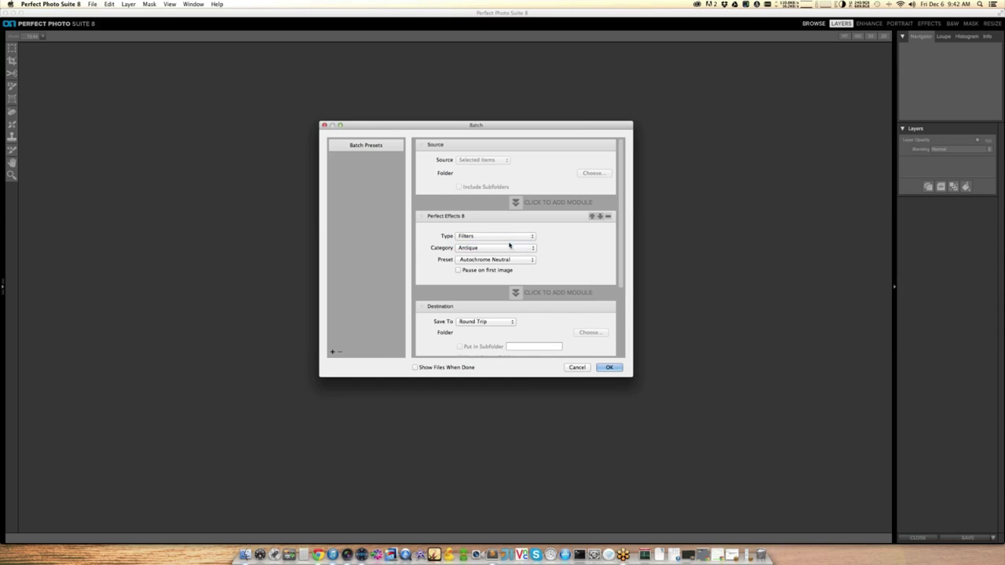
- Set the Perfect Effects module's category to Dynamic Contrast with the Natural preset
click(512, 250)
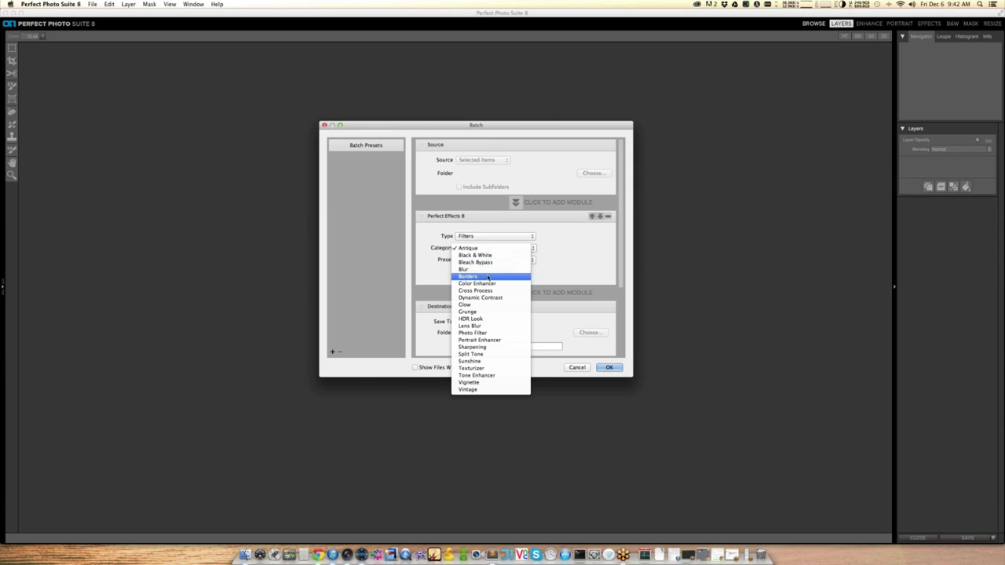
click(487, 298)
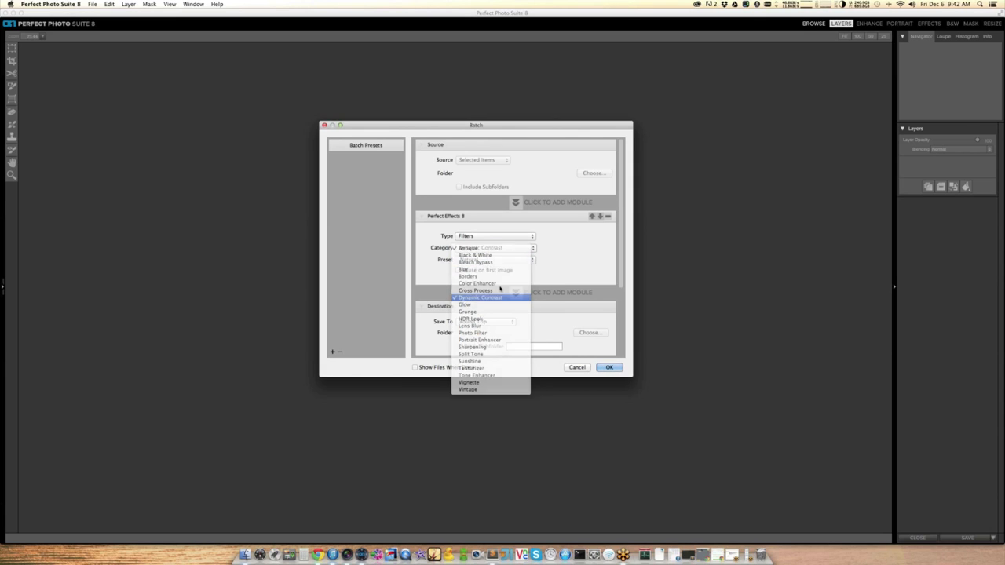
click(497, 260)
click(499, 260)
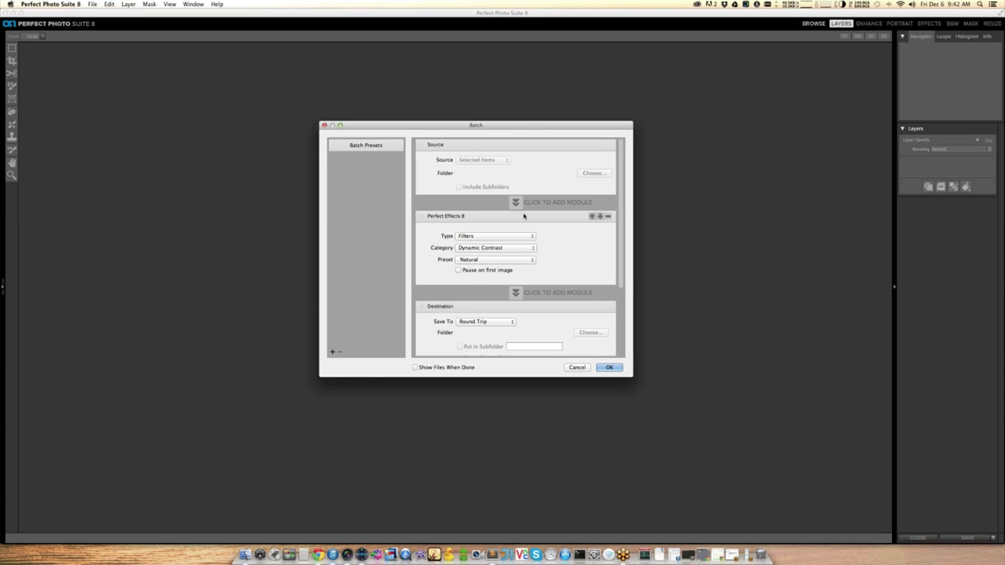
- Add a second Perfect Effects module directly after the Dynamic Contrast one
click(516, 292)
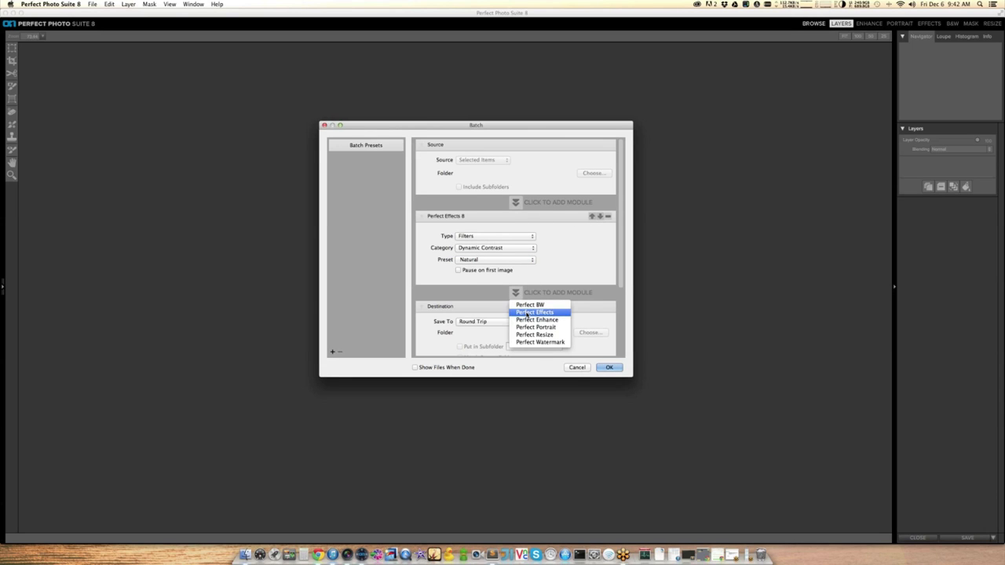
click(527, 314)
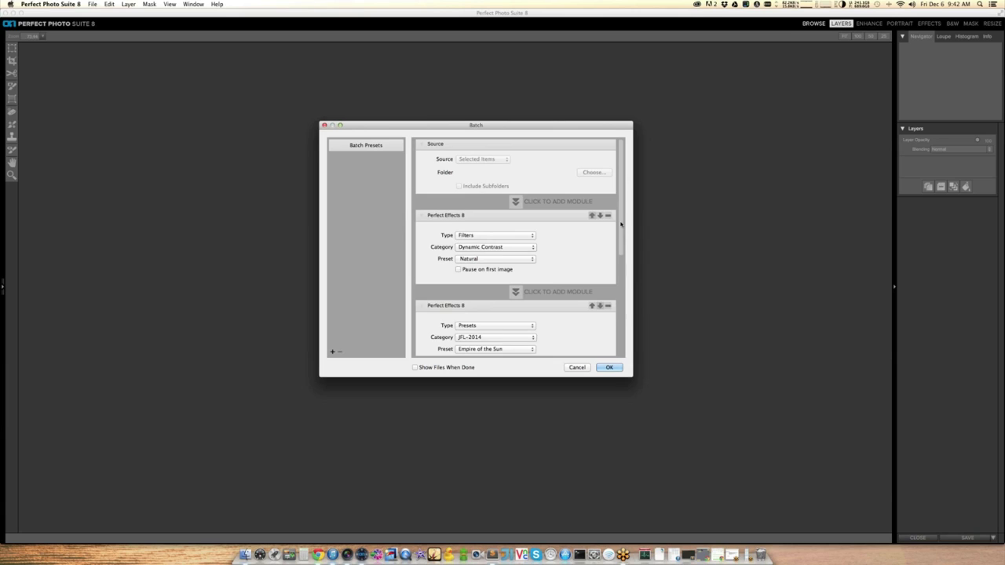
scroll(620, 223, down, 4)
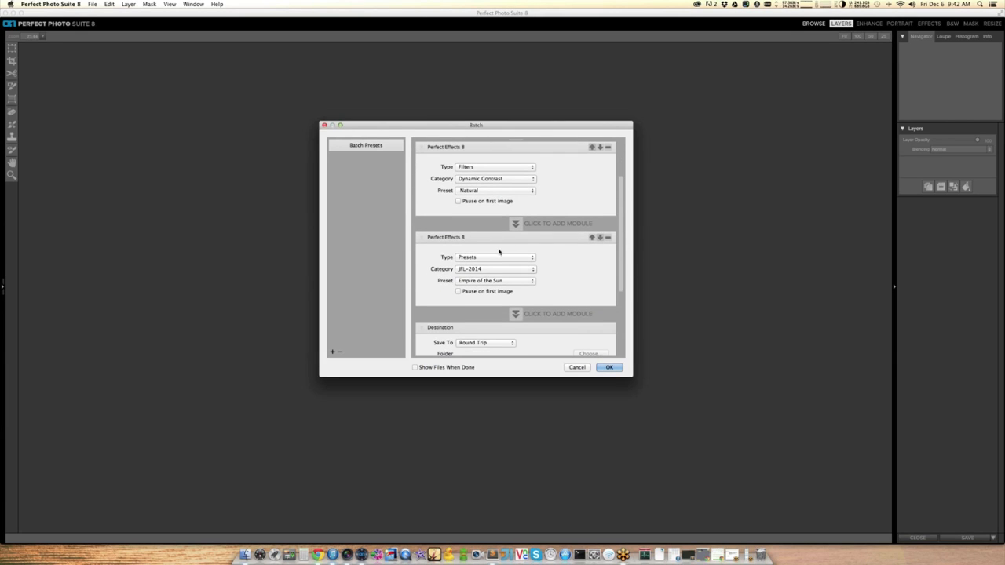
scroll(620, 188, up, 3)
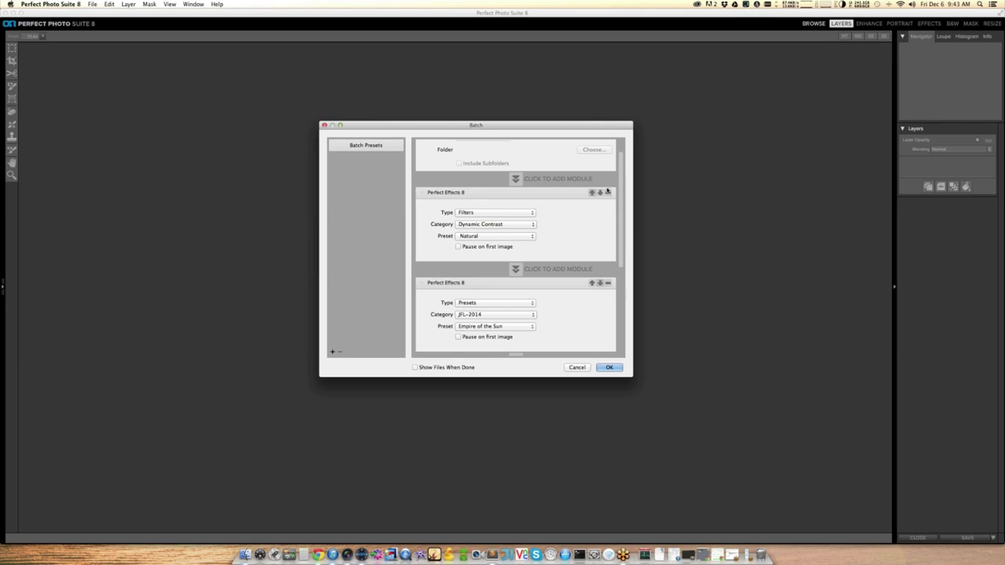
scroll(621, 201, up, 2)
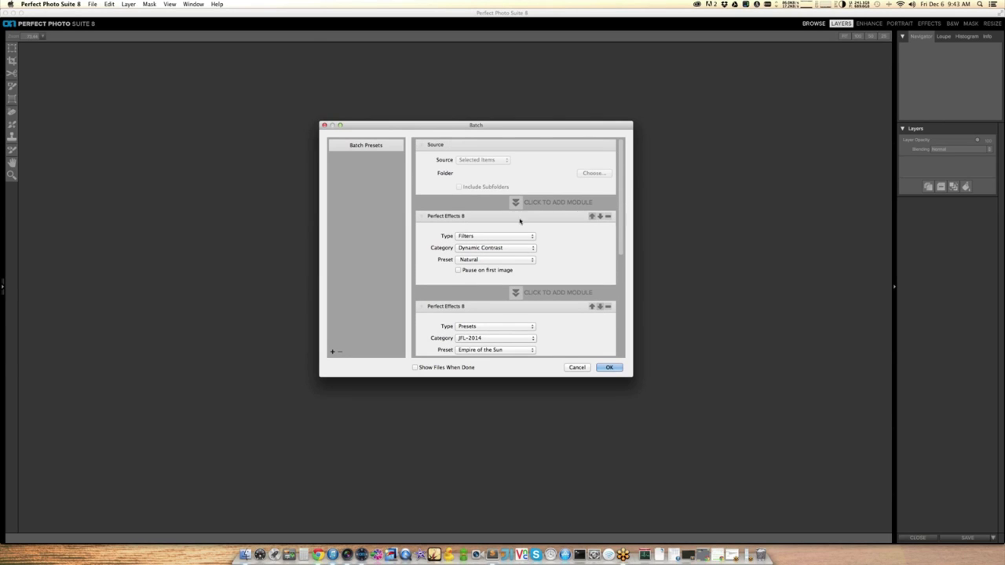
- Remove the Dynamic Contrast module and set the remaining Perfect Effects module to the Nashville preset from JFL-2014
click(608, 216)
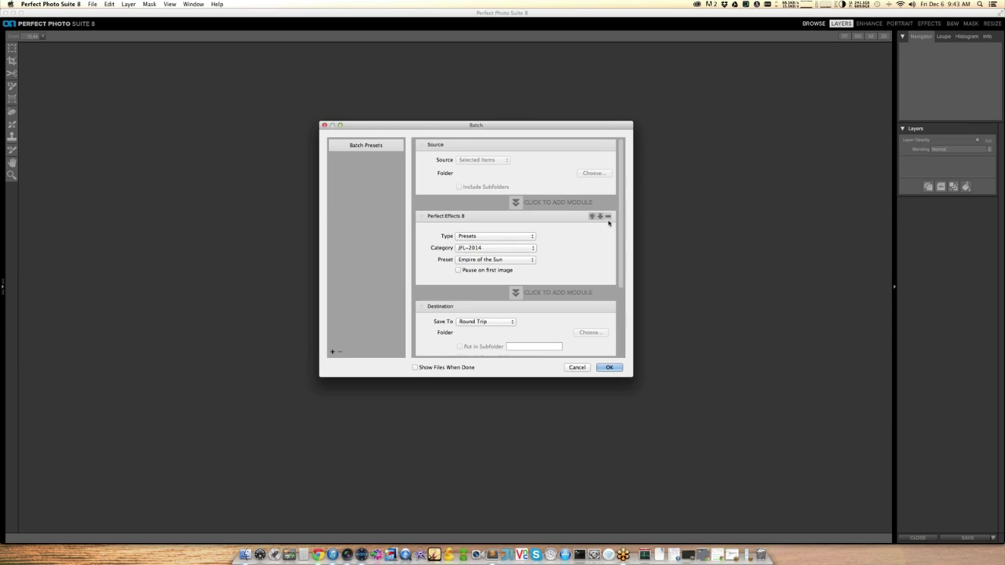
click(510, 260)
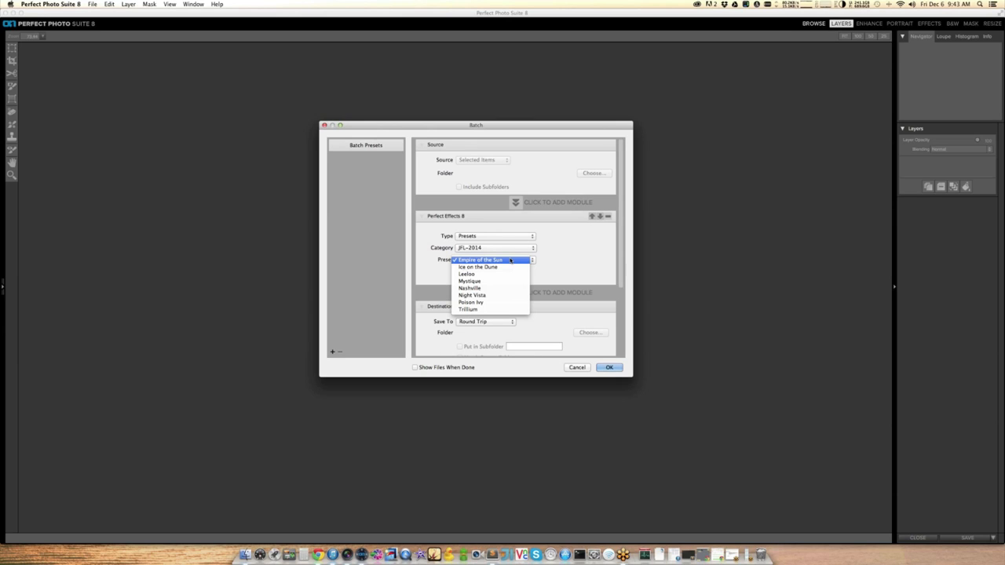
click(485, 290)
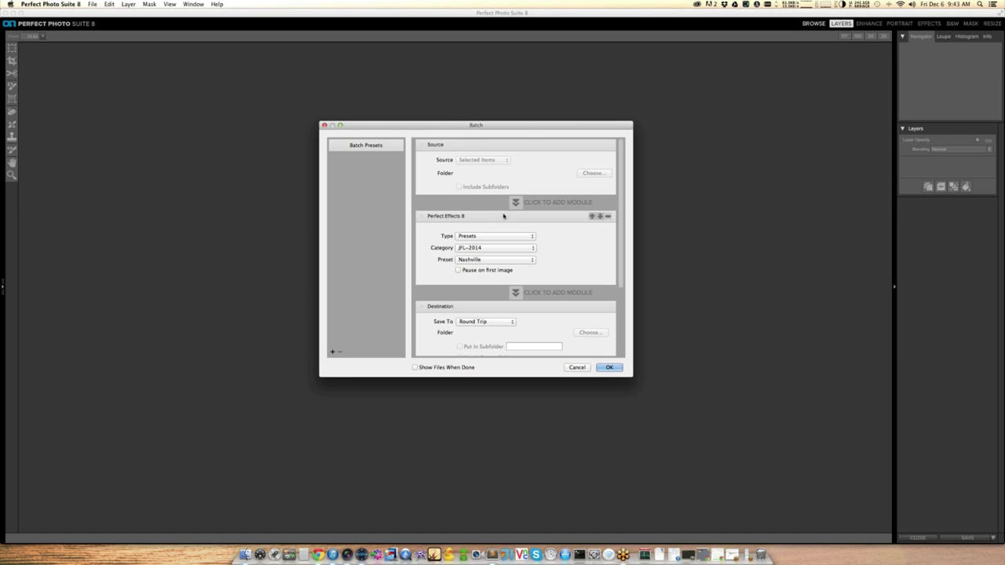
- Add a Perfect Watermark module between the Perfect Effects module and the destination
drag(621, 229, 617, 261)
click(517, 249)
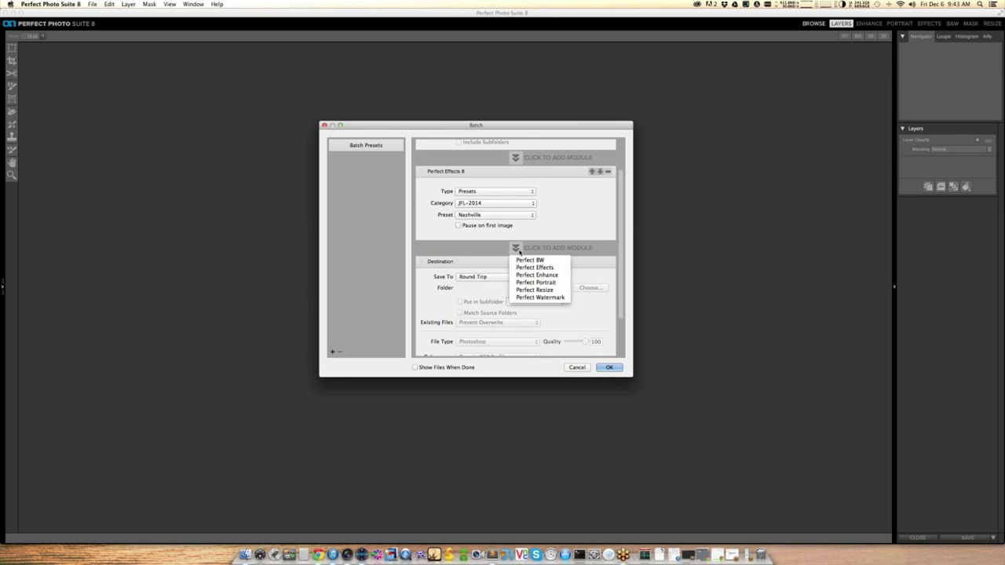
click(558, 298)
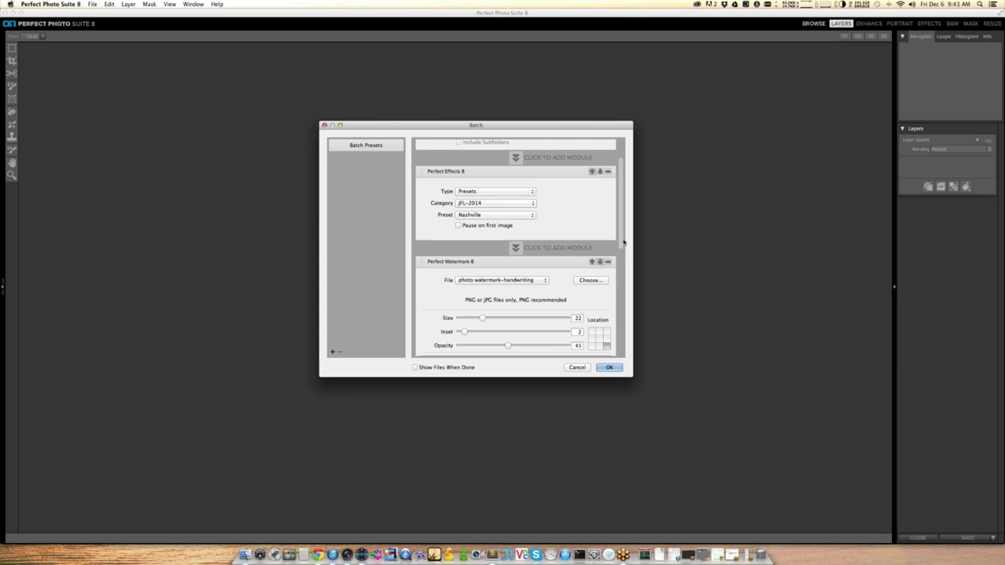
- Choose photo watermark-handwriting.png from the Watermarks folder on the Drobo drive as the watermark file
drag(622, 245, 622, 248)
scroll(623, 249, down, 3)
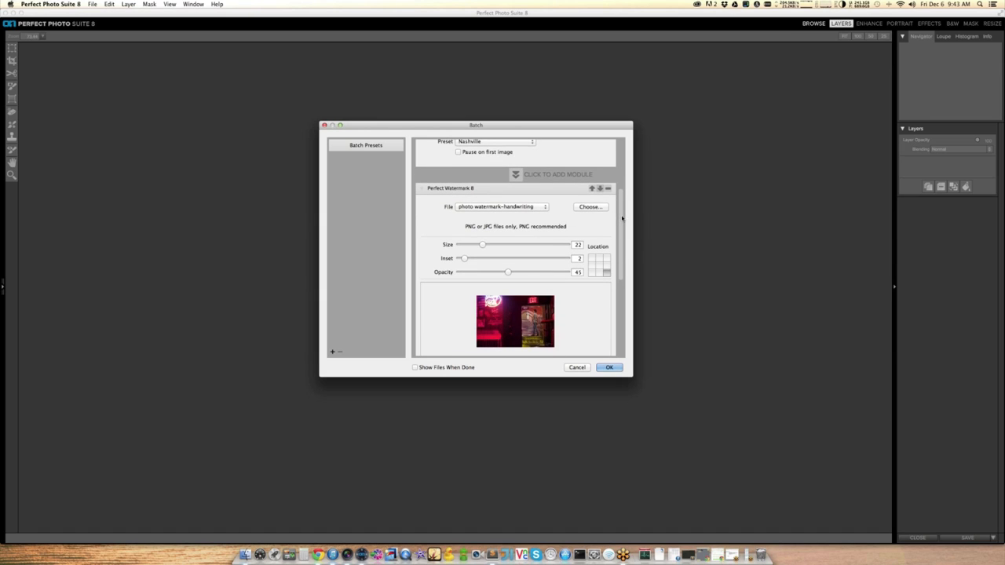
scroll(622, 220, down, 2)
click(585, 180)
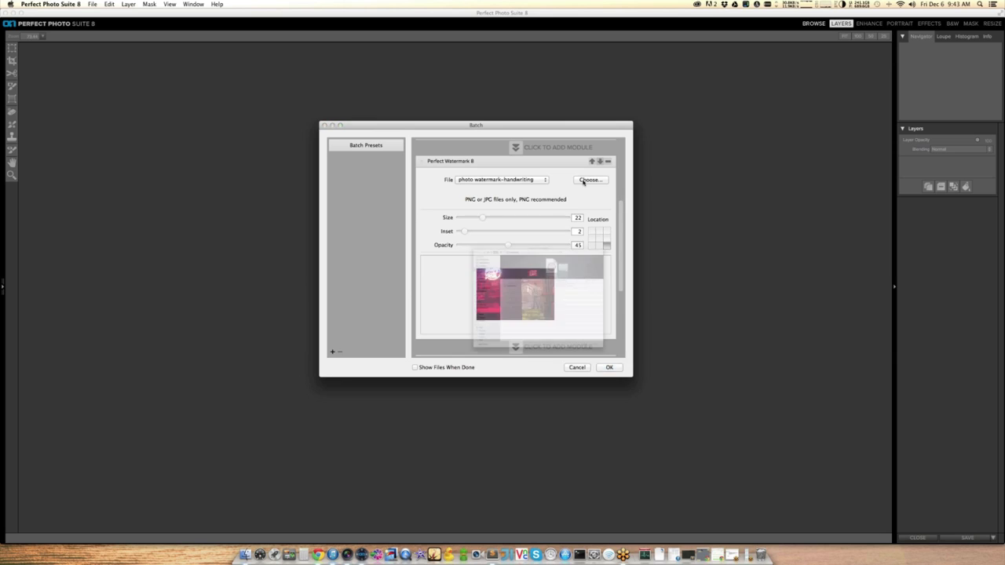
click(383, 302)
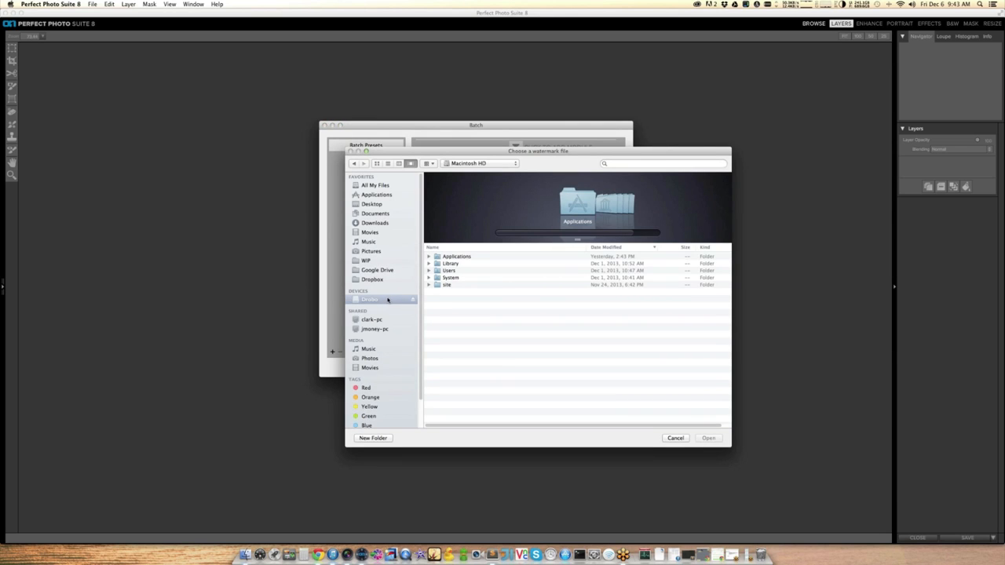
click(442, 258)
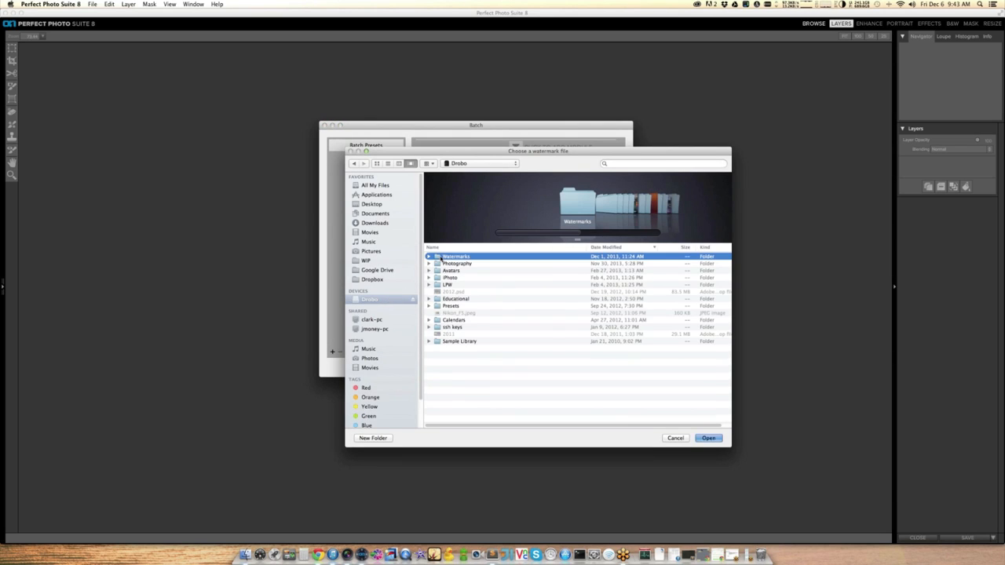
double_click(442, 258)
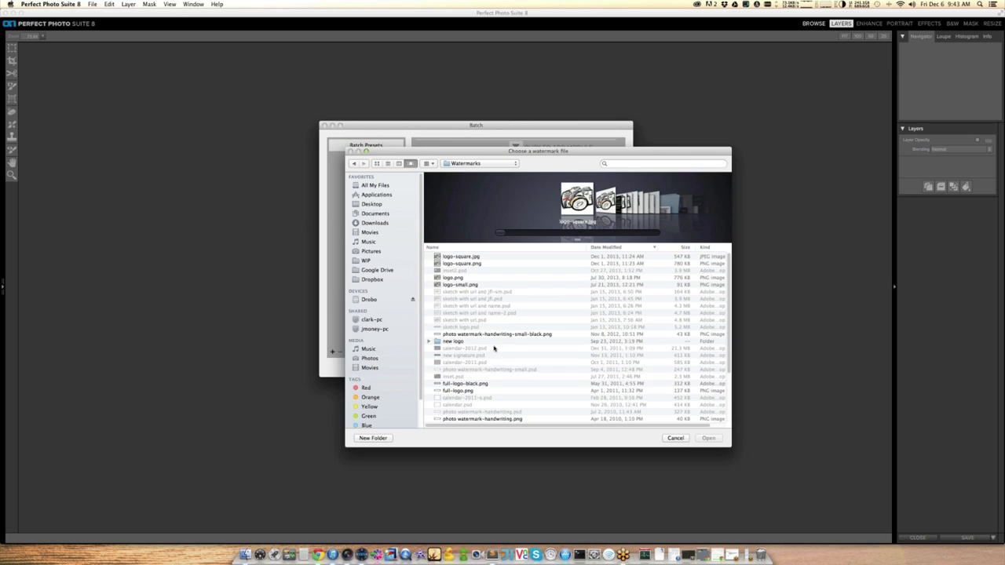
click(499, 419)
click(709, 438)
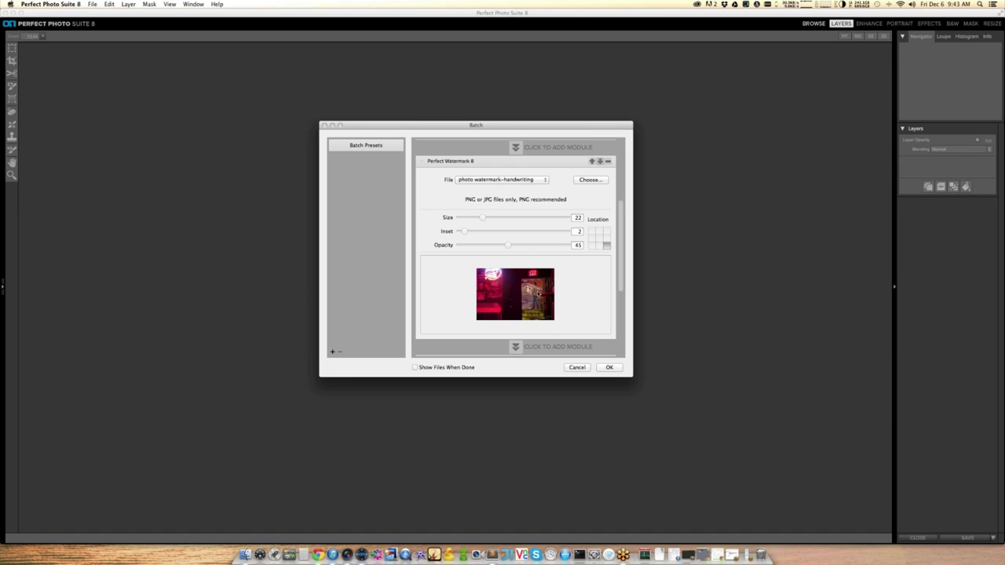
- Set the watermark's size to 84, inset to 3 and opacity to 100, and place it in the centre of the image
drag(482, 218, 549, 217)
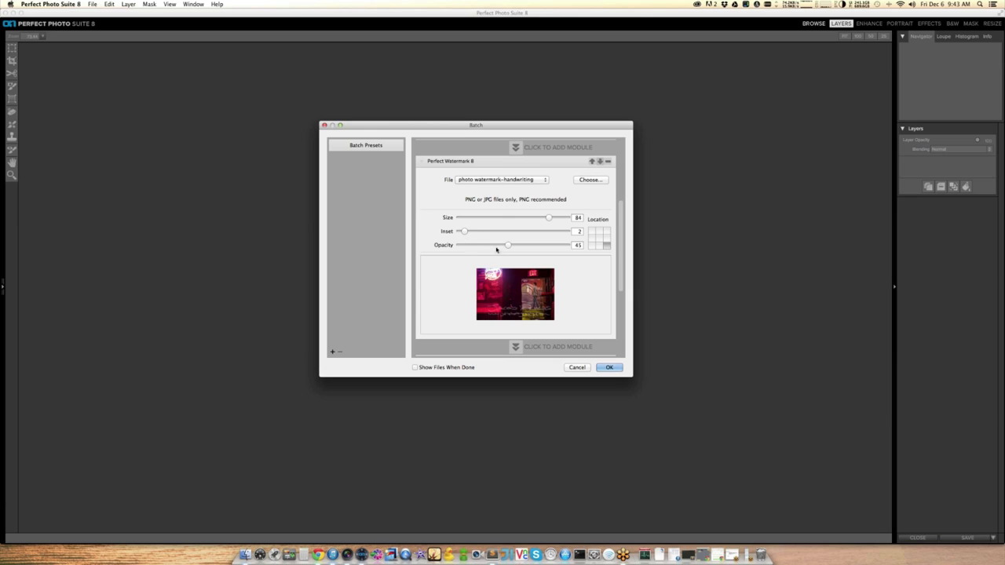
drag(510, 246, 566, 245)
mouse_move(465, 231)
mouse_down()
mouse_move(483, 232)
mouse_move(457, 232)
mouse_move(466, 232)
mouse_up()
click(599, 238)
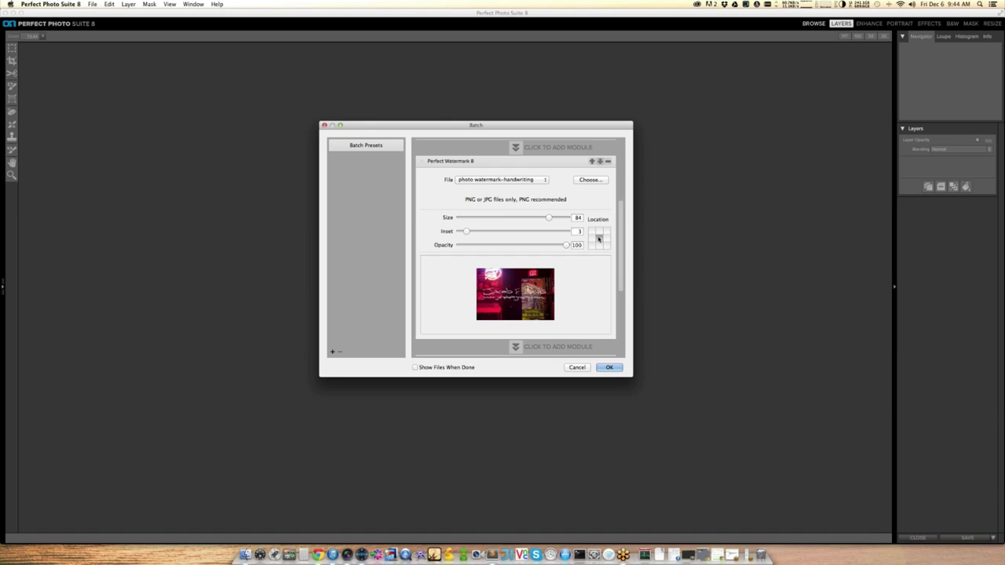
- Try the watermark at the edges and in different corners of the preview image
click(599, 246)
click(591, 248)
click(590, 239)
click(592, 232)
click(606, 232)
click(607, 245)
click(592, 247)
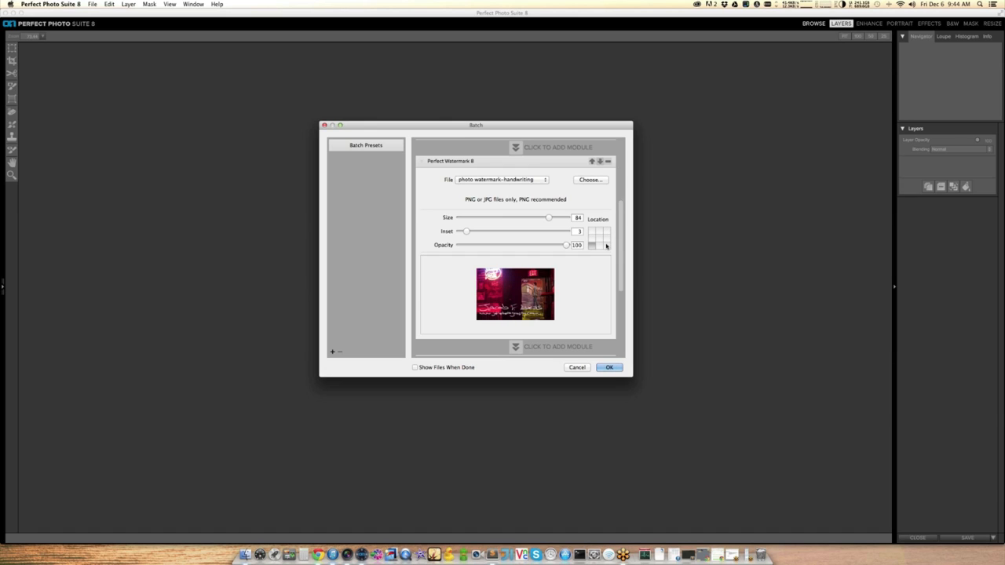
click(606, 246)
click(592, 247)
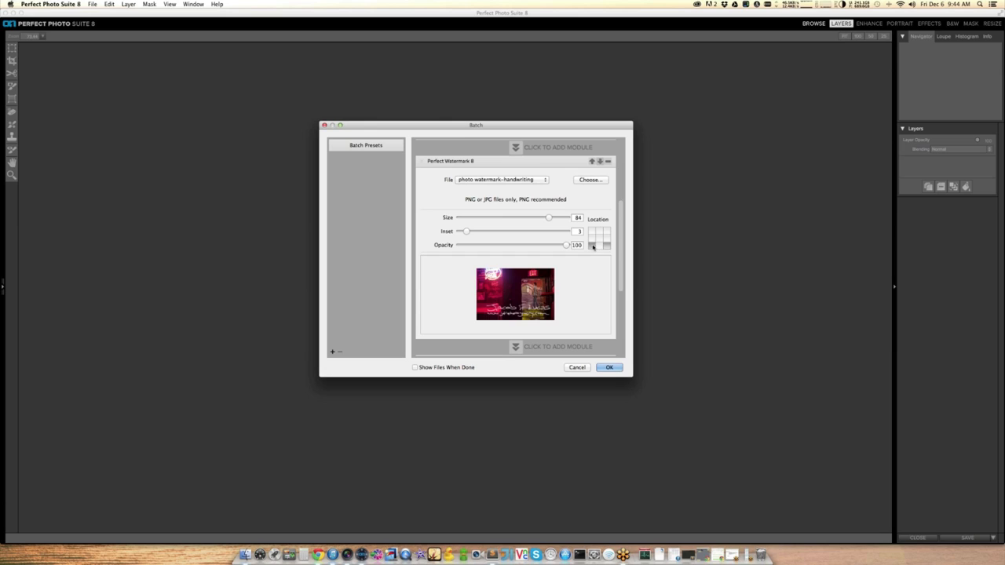
- Place the watermark in the image's lower-right corner with size 21, inset 1 and opacity 58
click(605, 246)
drag(550, 219, 527, 219)
drag(467, 232, 462, 234)
drag(528, 219, 481, 221)
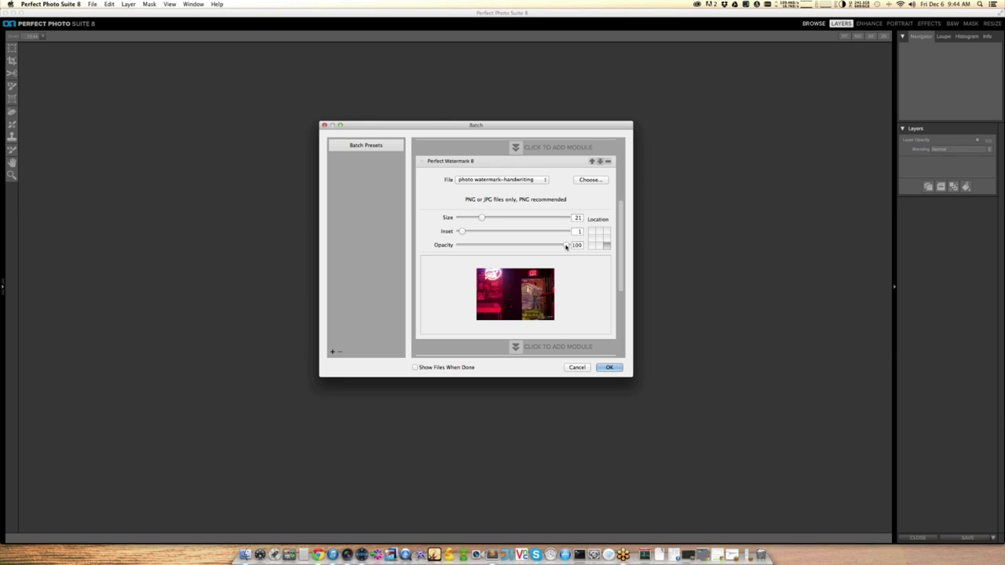
drag(565, 247, 522, 245)
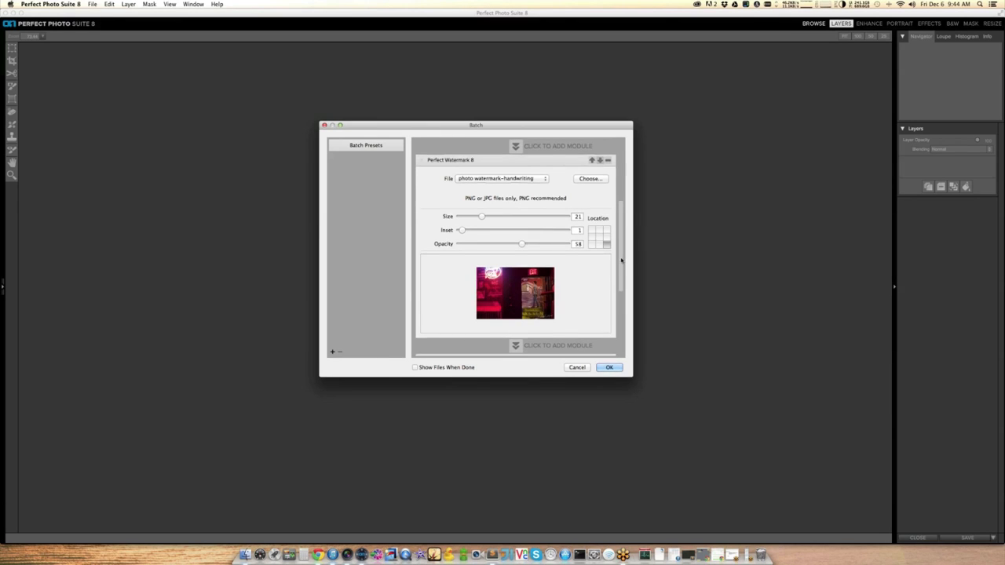
- Review the batch modules, keep Round Trip as the destination and run the batch
drag(621, 258, 621, 184)
drag(622, 225, 622, 230)
scroll(622, 230, down, 10)
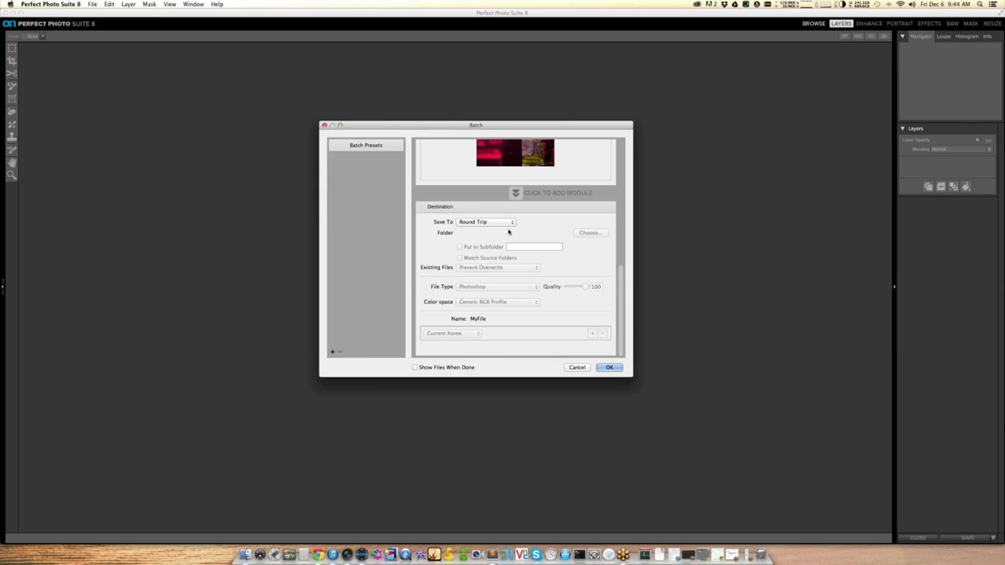
click(616, 369)
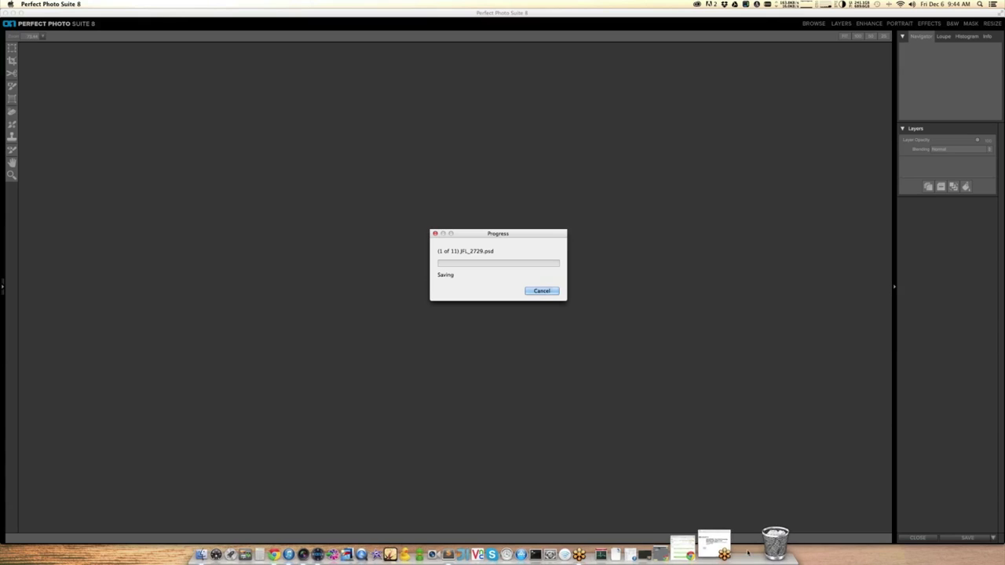
- Switch to Aperture's Batch album and move its window higher on the desktop
click(747, 552)
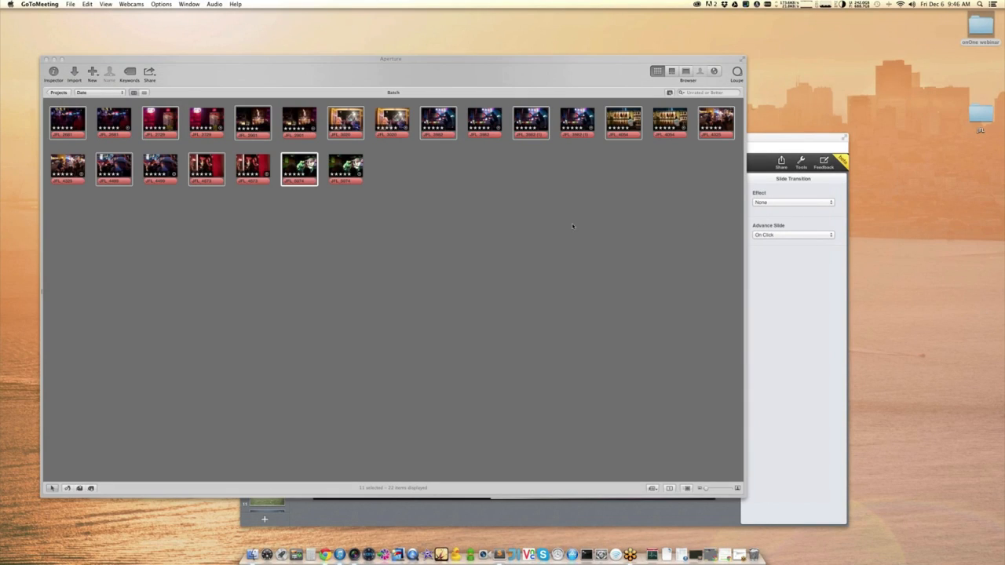
click(139, 212)
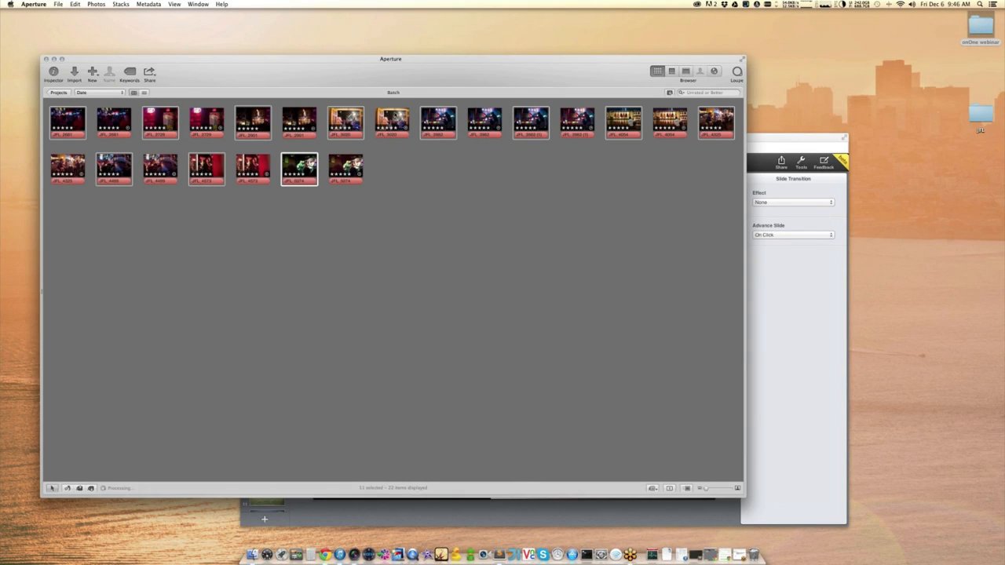
drag(441, 70, 433, 37)
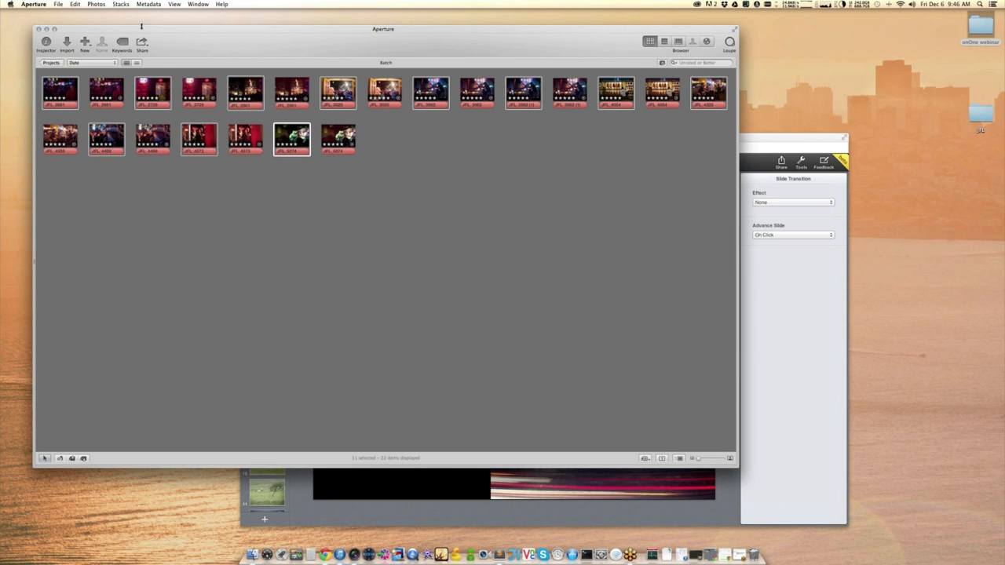
- Invert the photo selection to pick the processed versions, give them the green label and deselect them
click(96, 4)
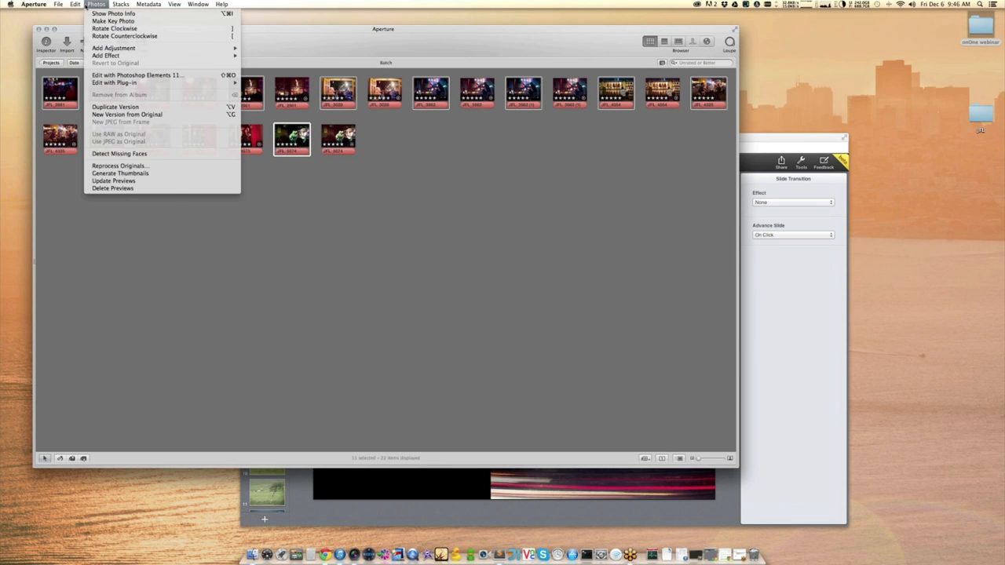
mouse_move(74, 4)
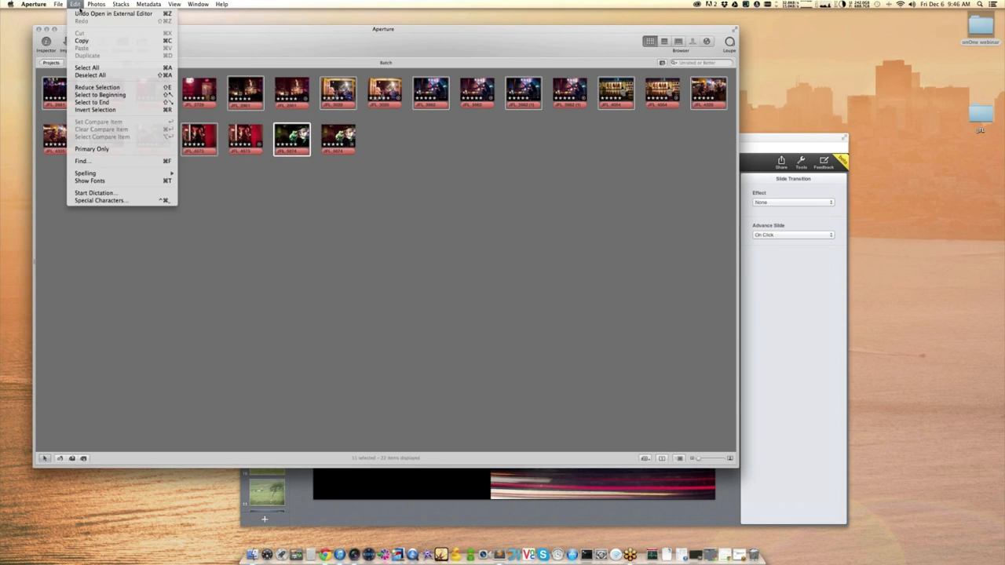
click(145, 109)
right_click(100, 92)
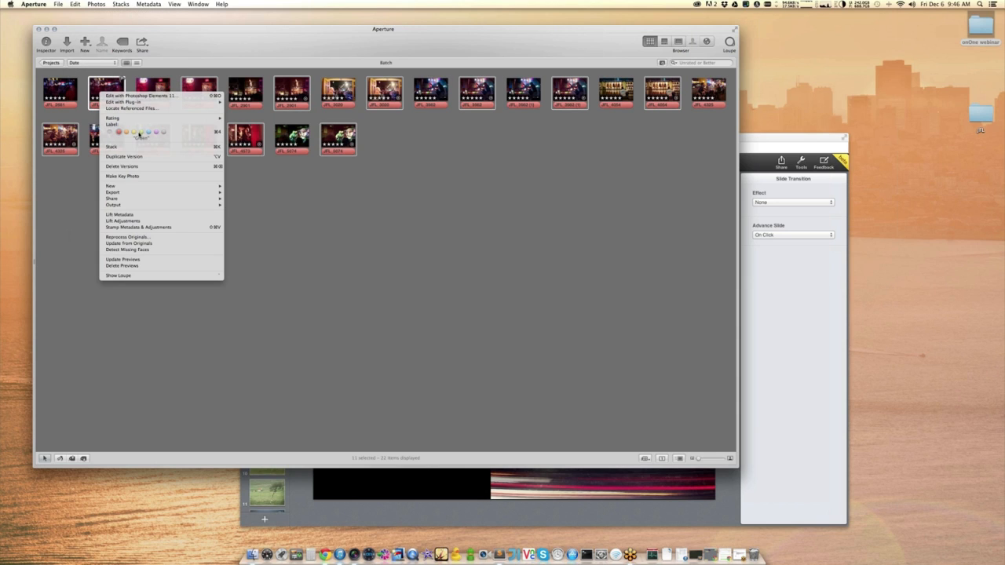
click(139, 134)
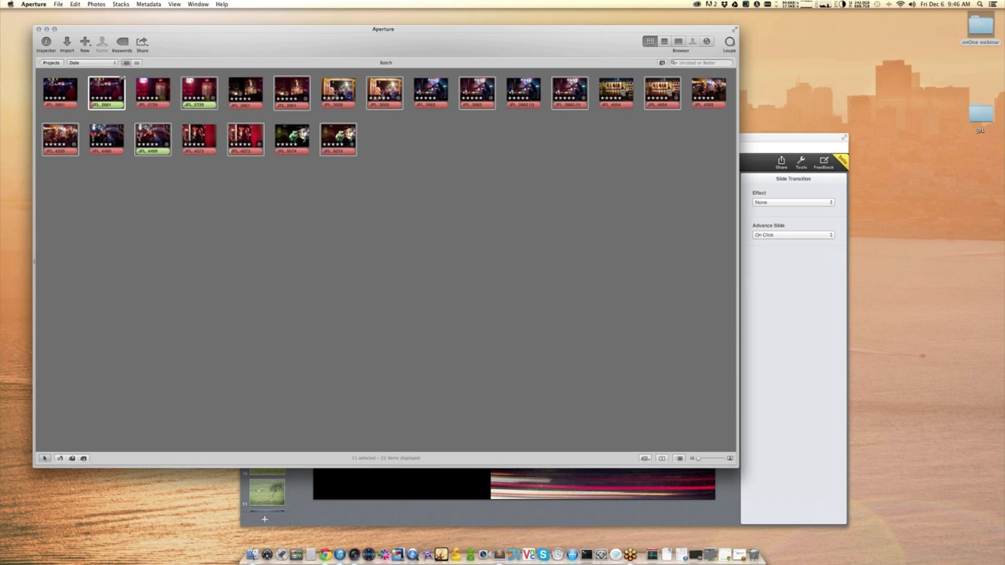
click(130, 196)
- Enlarge the first photo in Split View and compare the originals with their processed versions, up to the singer beside the red curtain
click(66, 85)
key(v)
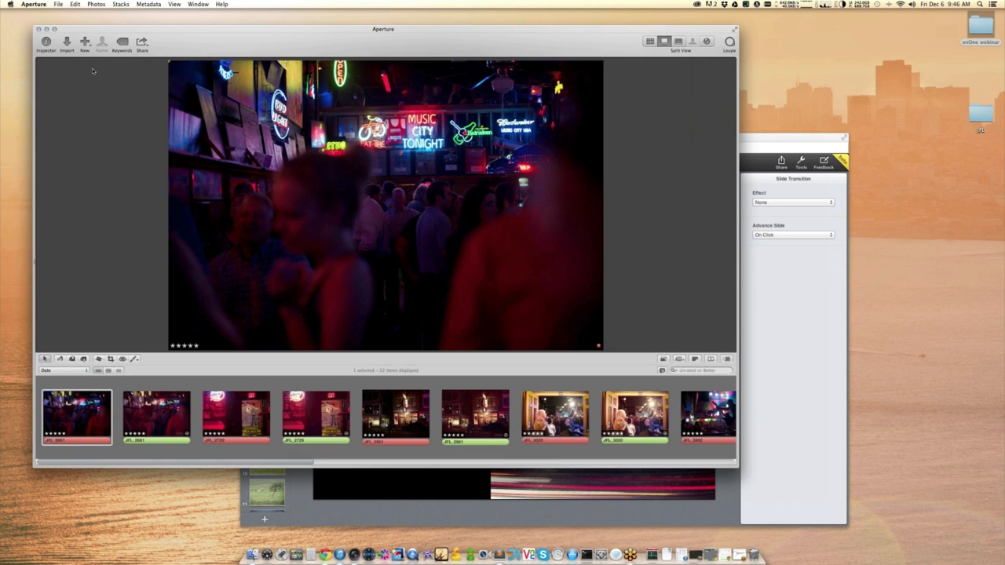
key(Right)
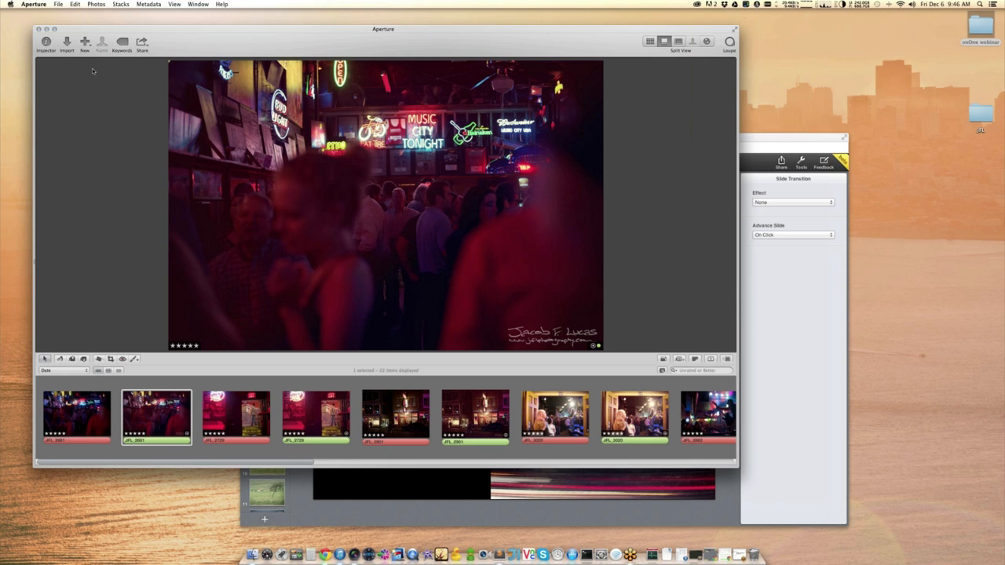
key(Right)
key(Right)
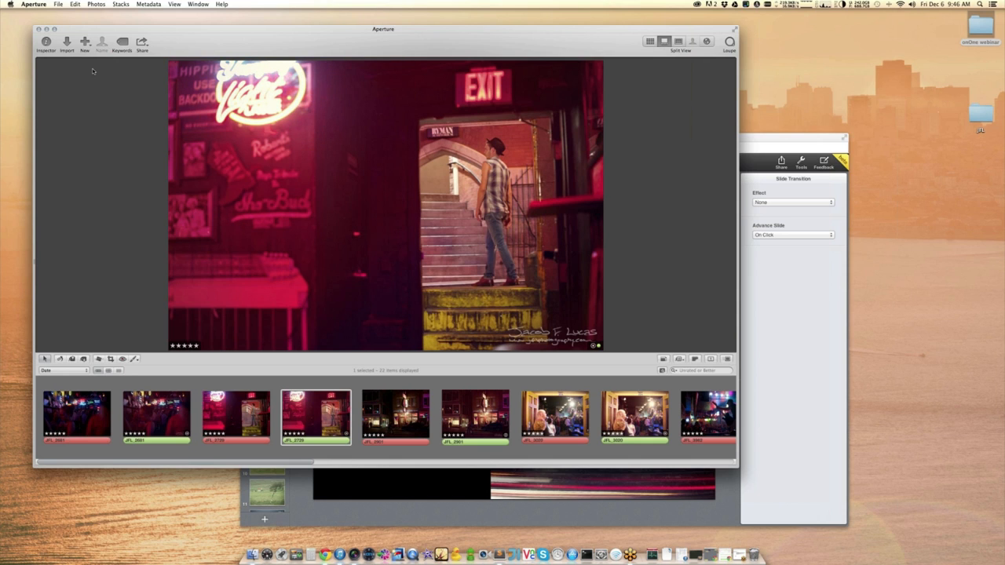
key(Right)
key(Right)
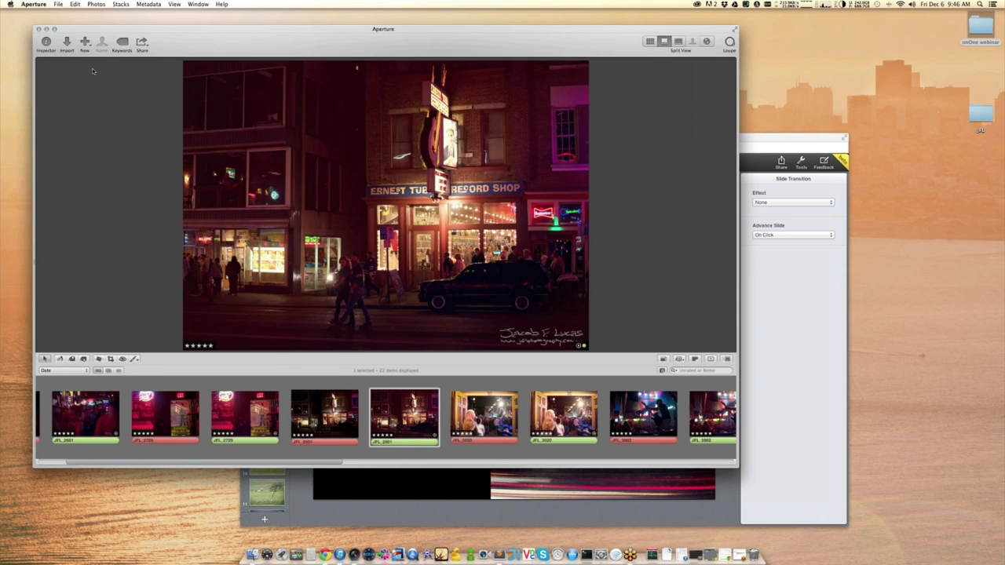
key(Right)
key(Right)
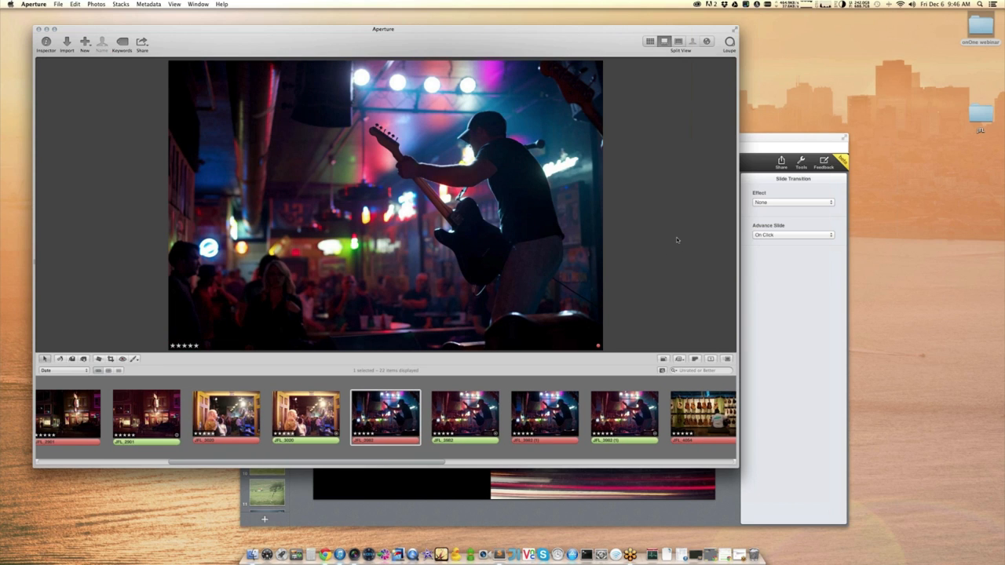
key(Right)
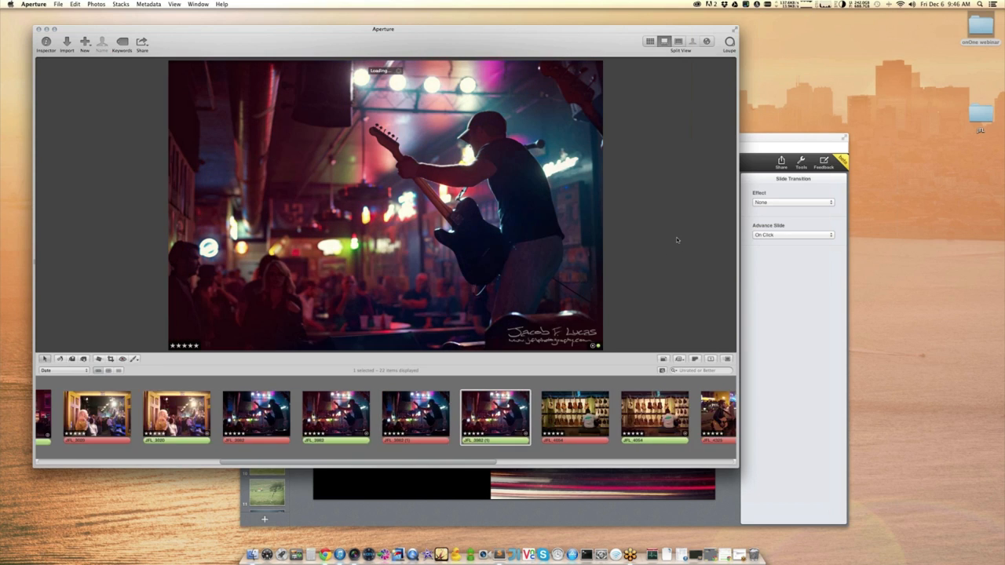
key(Right)
key(Right)
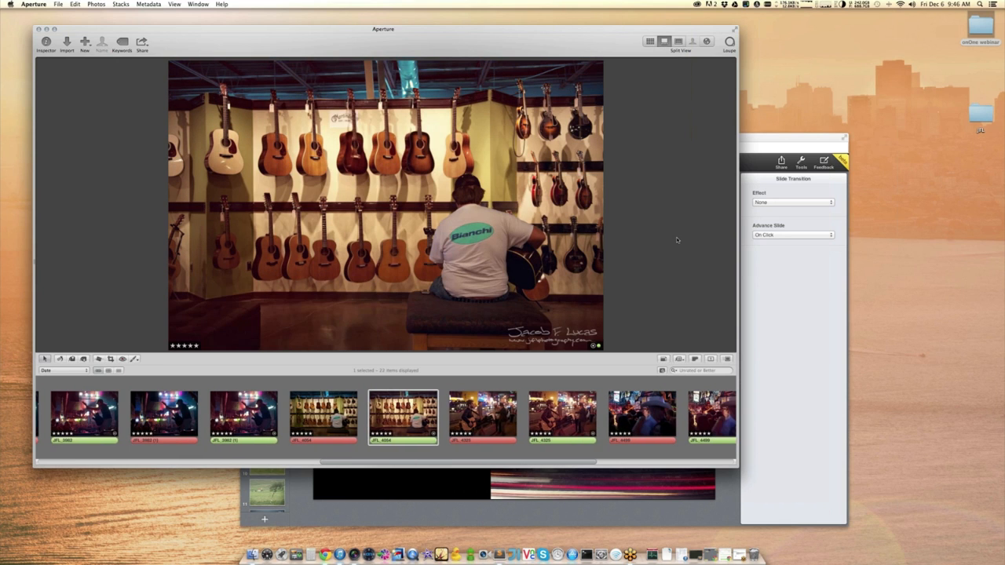
key(Right)
key(Right)
key(Right)
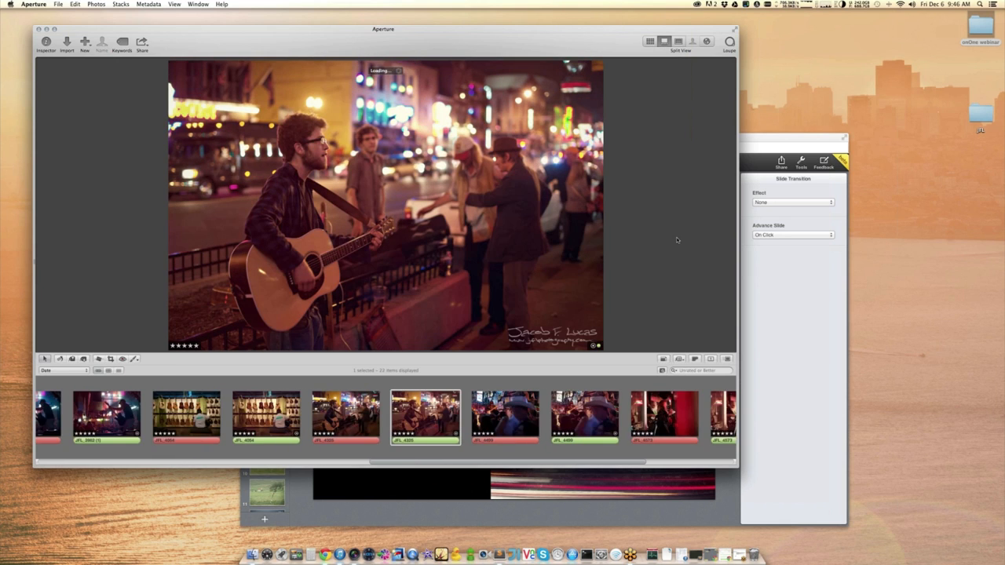
key(Right)
key(Right)
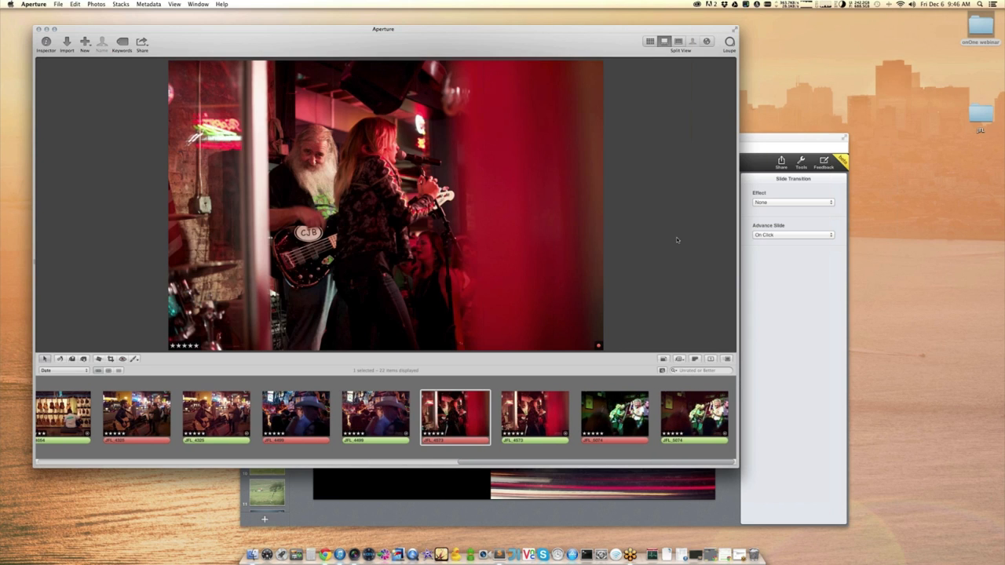
key(Right)
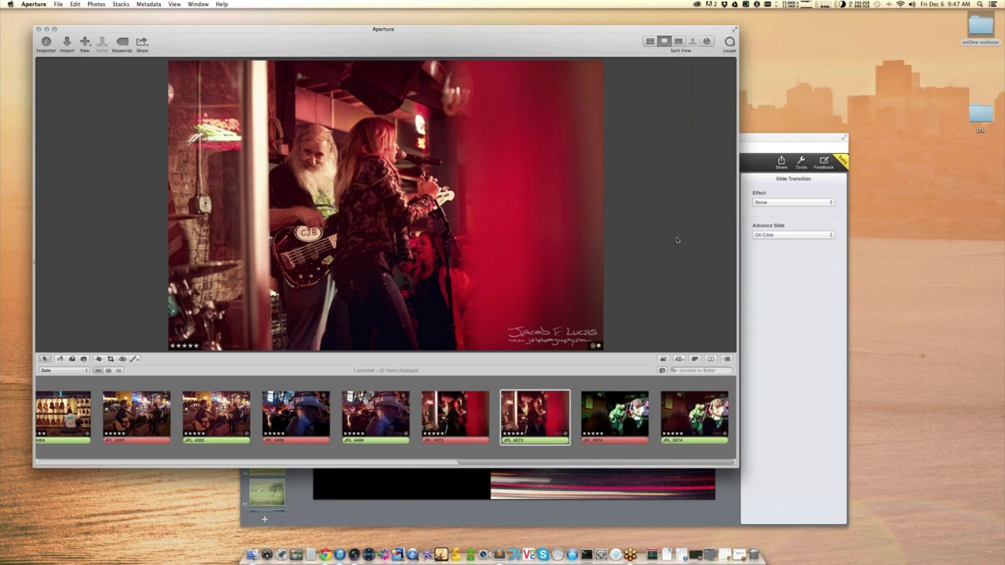
- Compare both versions of the red-curtain singer photo, glance at the green-lit band, and browse back to the guitar-shop original
key(Left)
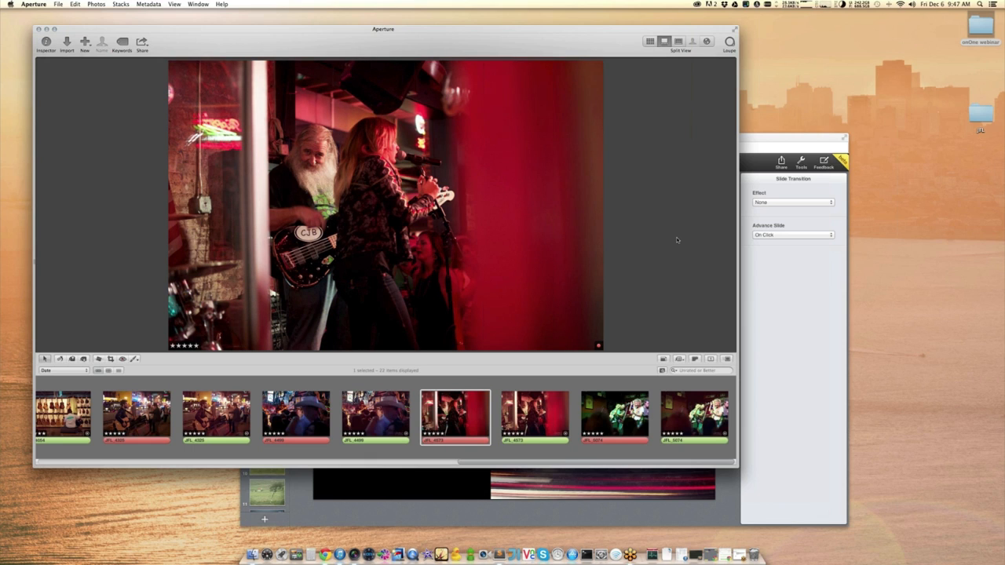
key(Right)
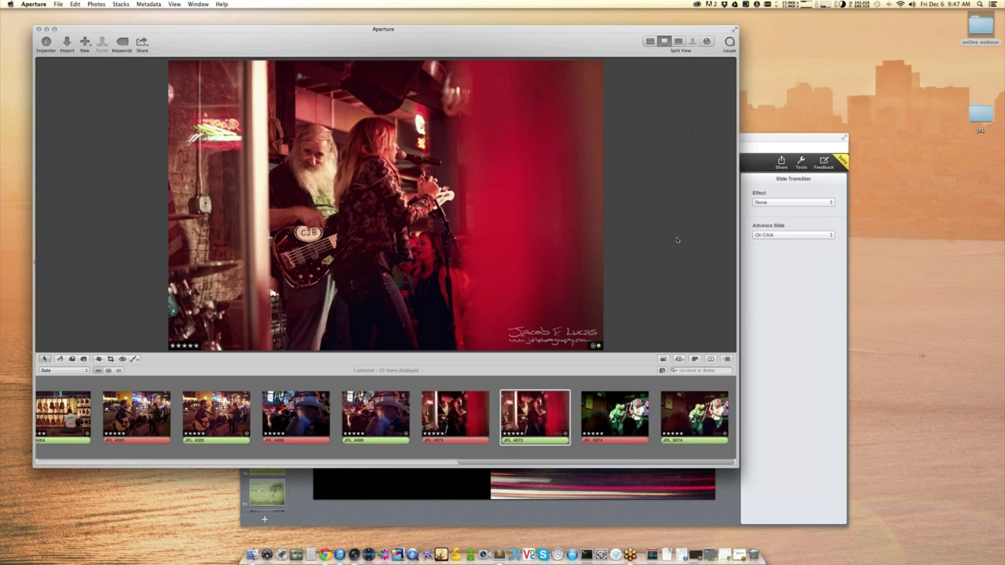
key(Right)
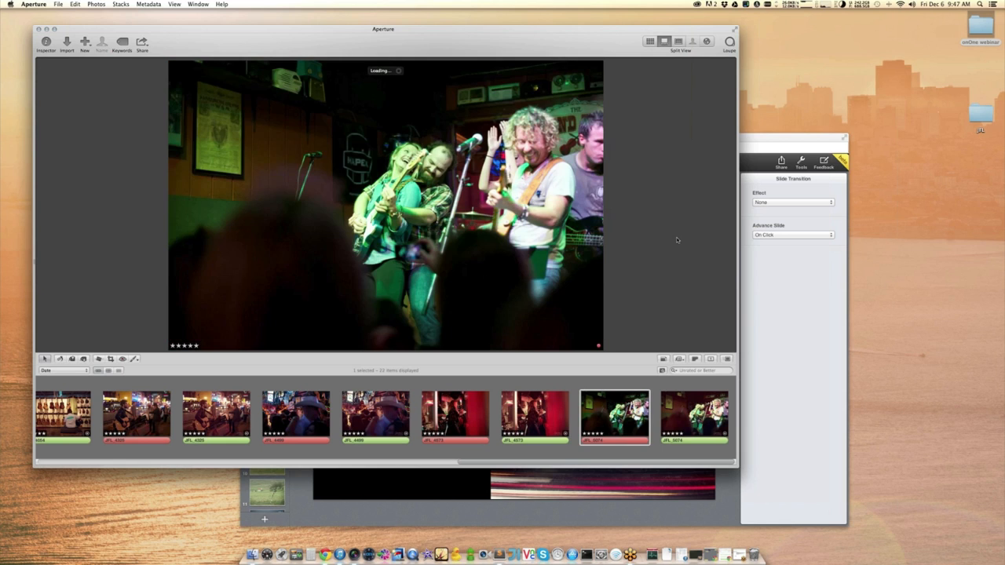
key(Left)
key(Left)
key(Left)
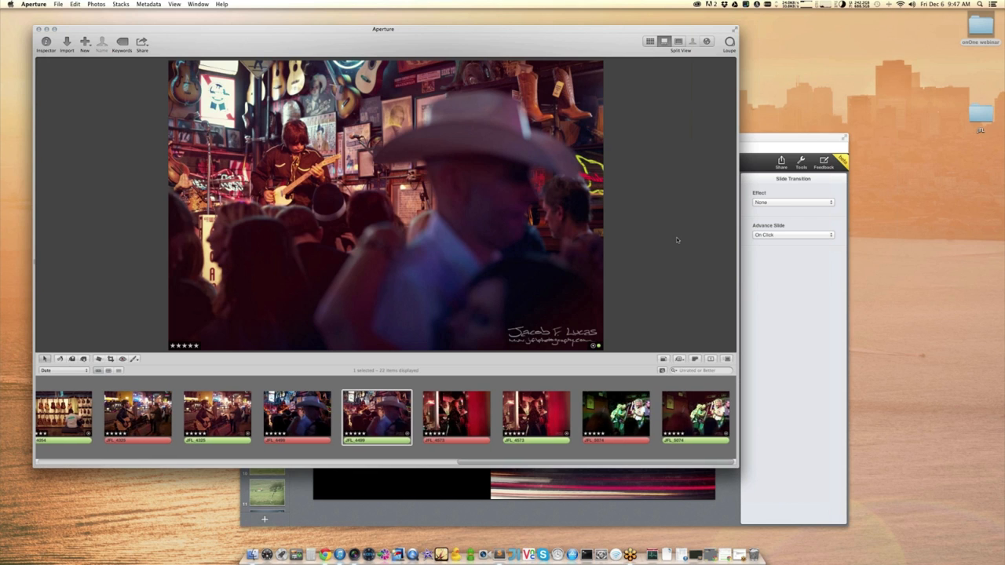
key(Left)
key(Left)
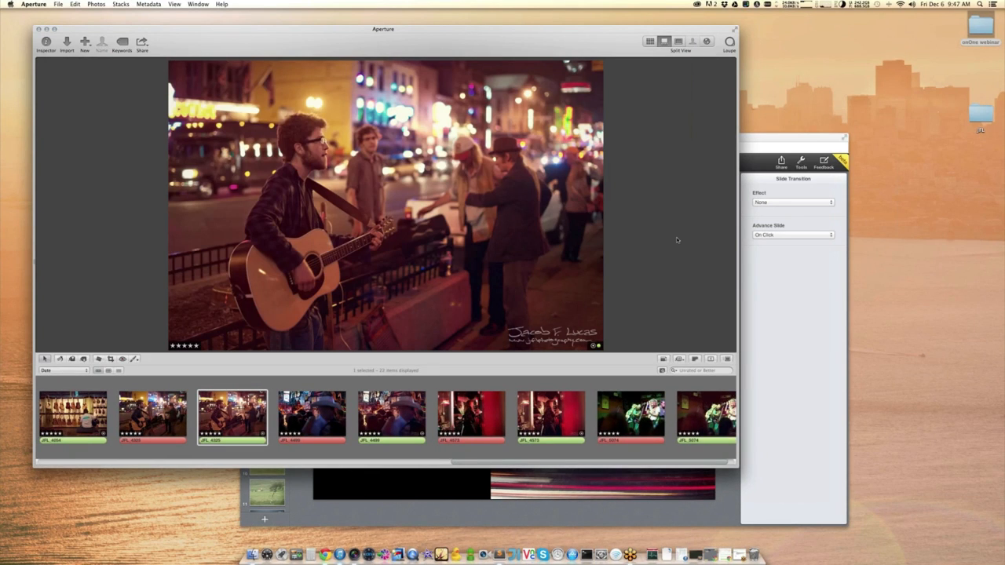
key(Left)
key(Left)
key(Left)
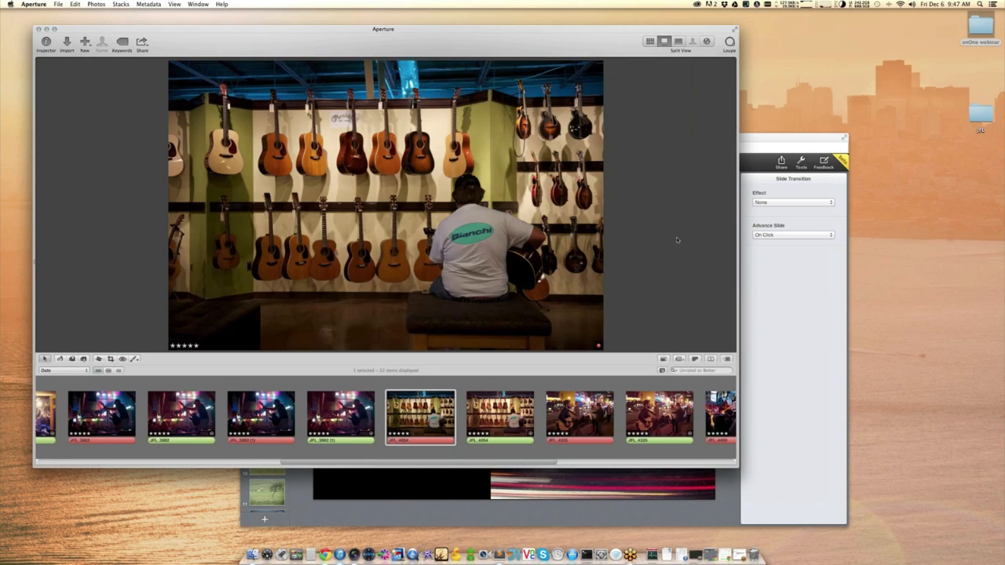
- Compare the originals and processed versions of the guitar-shop and street-guitarist photos
key(Right)
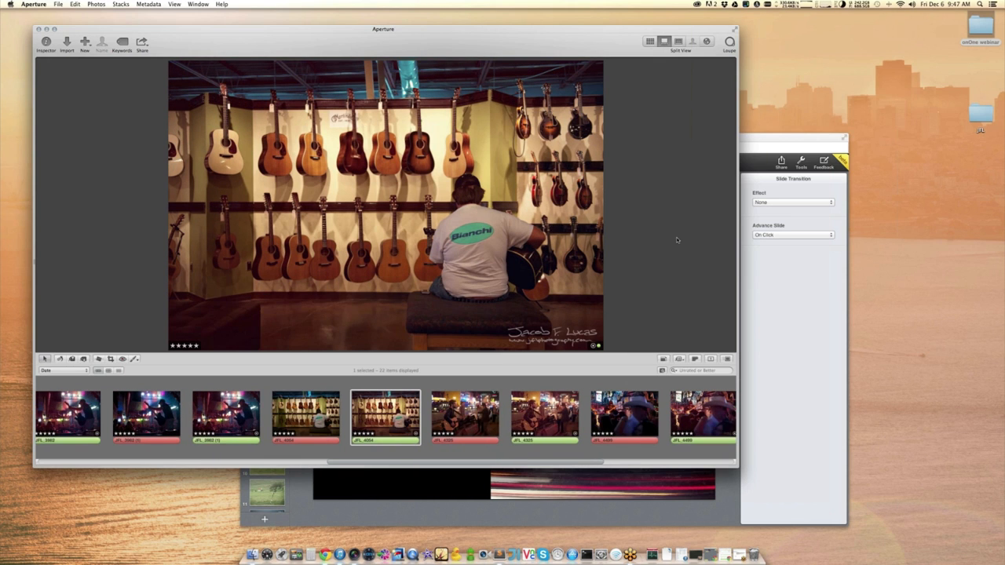
key(Right)
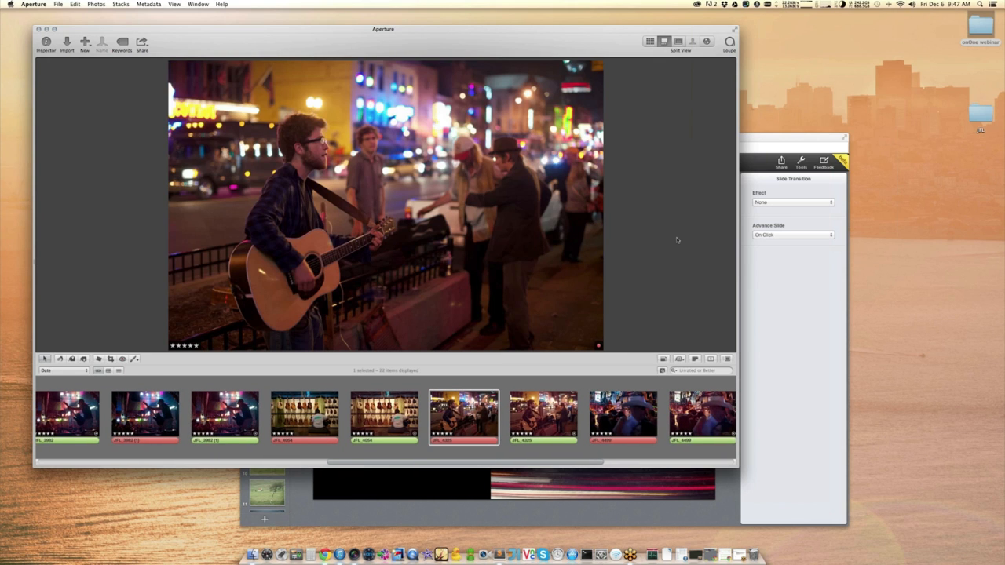
key(Left)
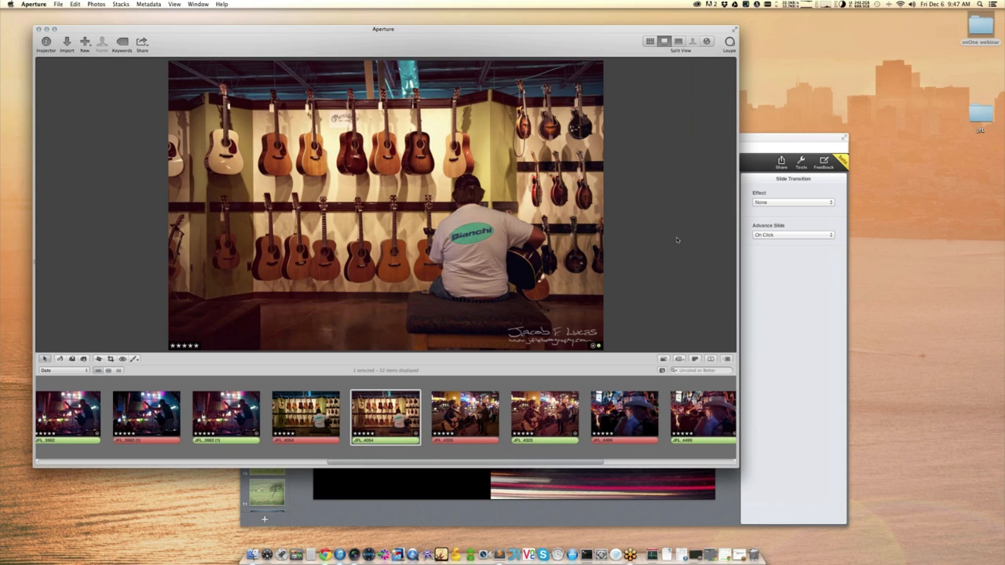
key(Right)
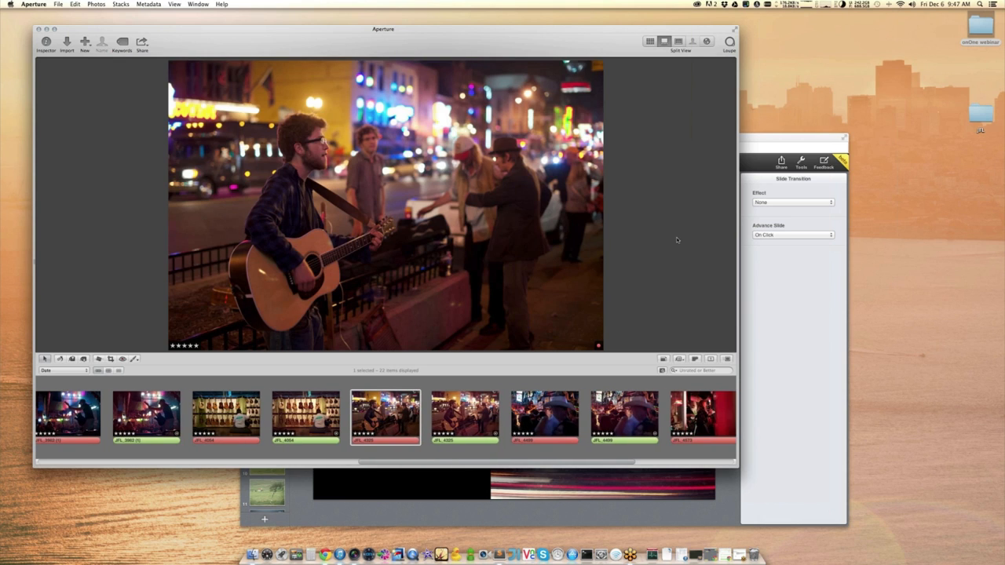
key(Right)
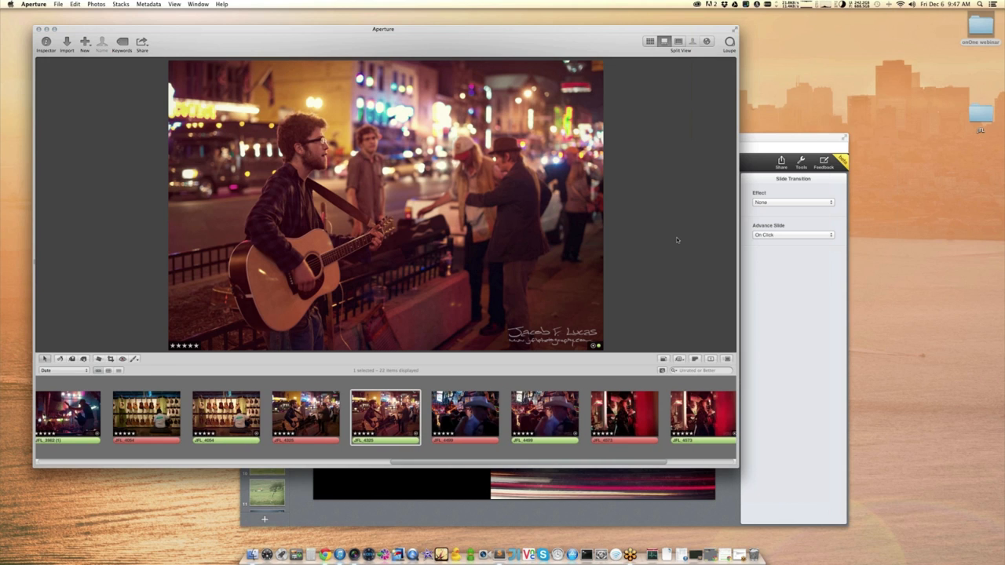
- Browse through the cowboy-hat and singer photos to the processed final band photo, and return to the street-guitarist original
key(Right)
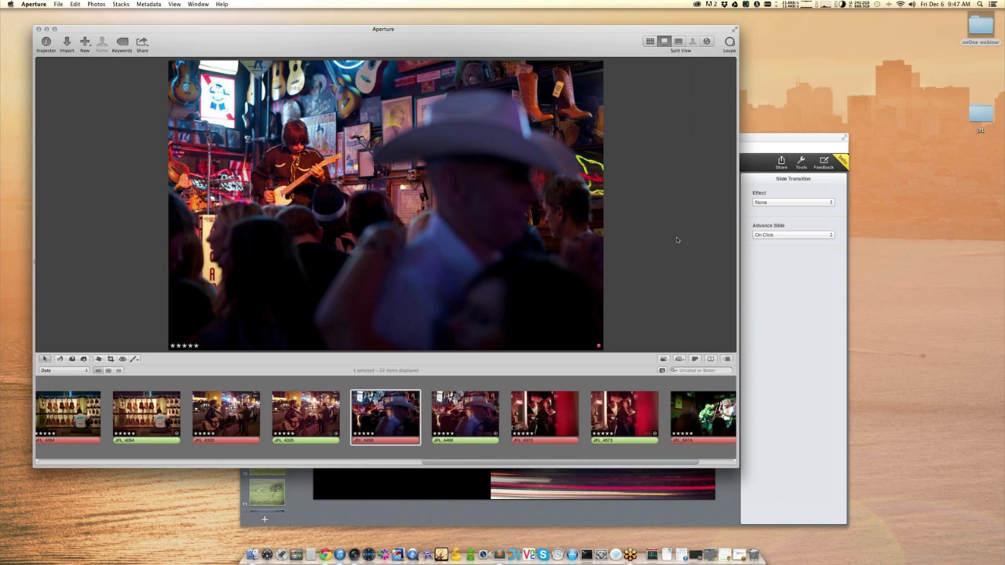
key(Right)
key(Right)
key(Right)
key(Right)
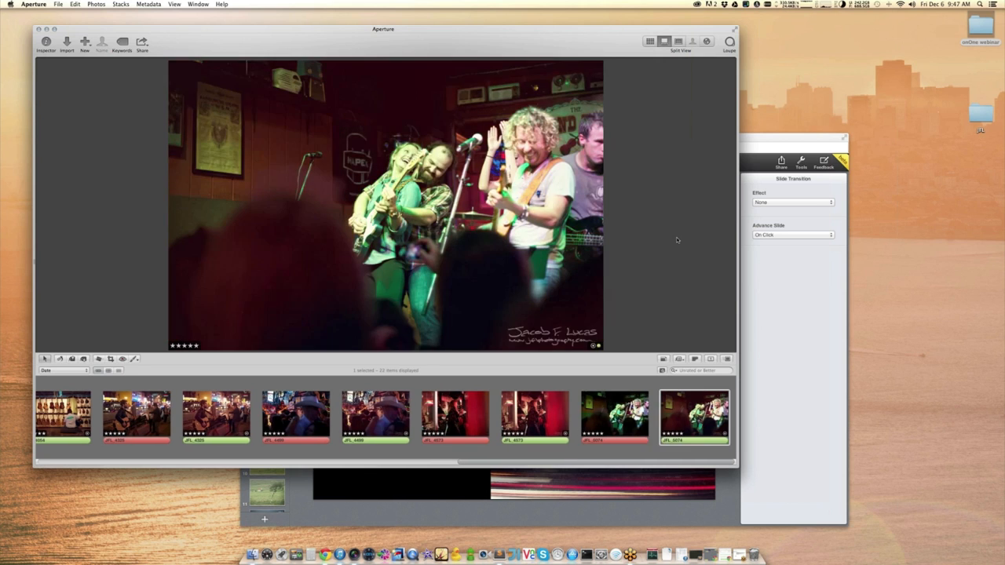
key(Left)
key(Left)
key(Left)
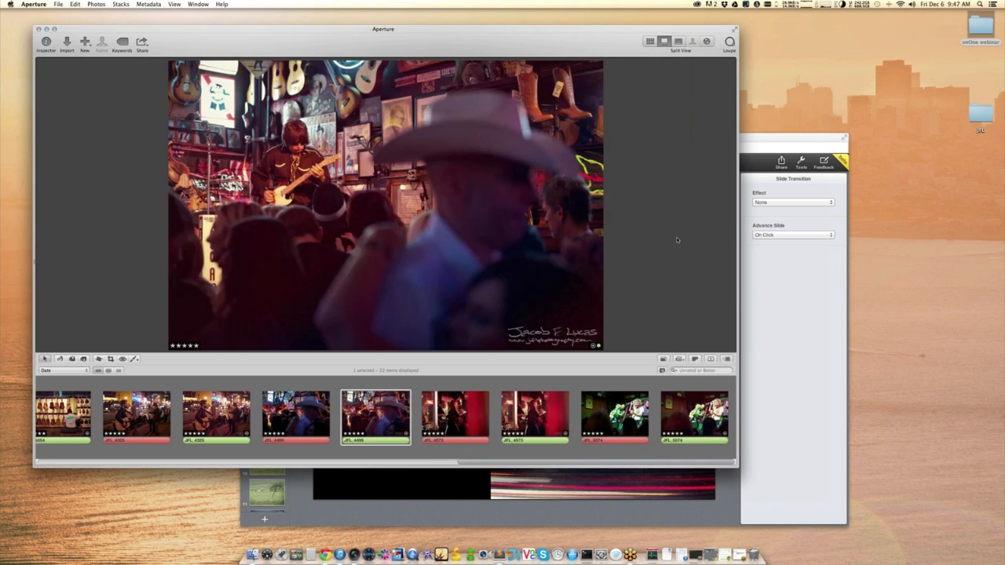
key(Left)
key(Left)
key(Left)
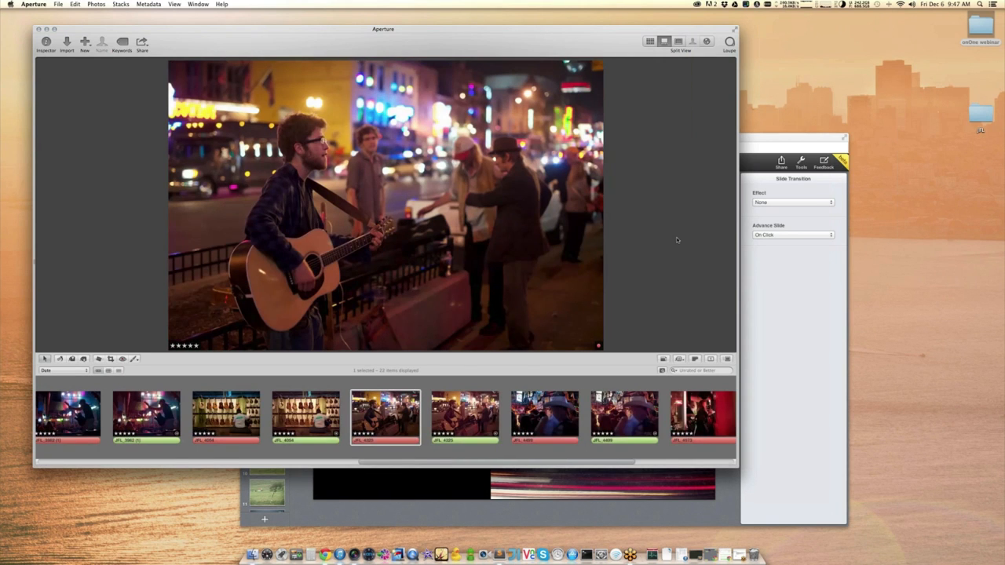